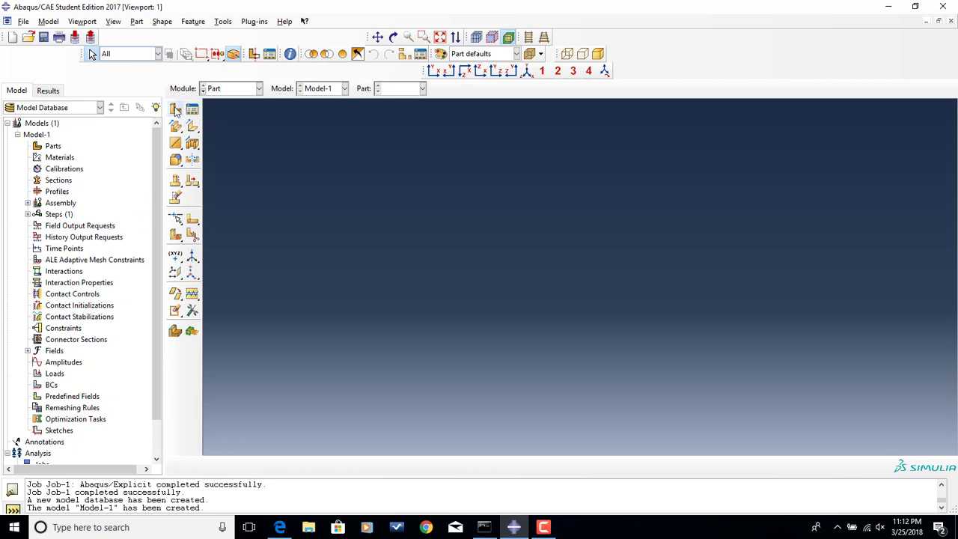
Start a 3D deformable solid extrusion part named Large in the Part module.
left_click(234, 90)
left_click(234, 102)
left_click(179, 110)
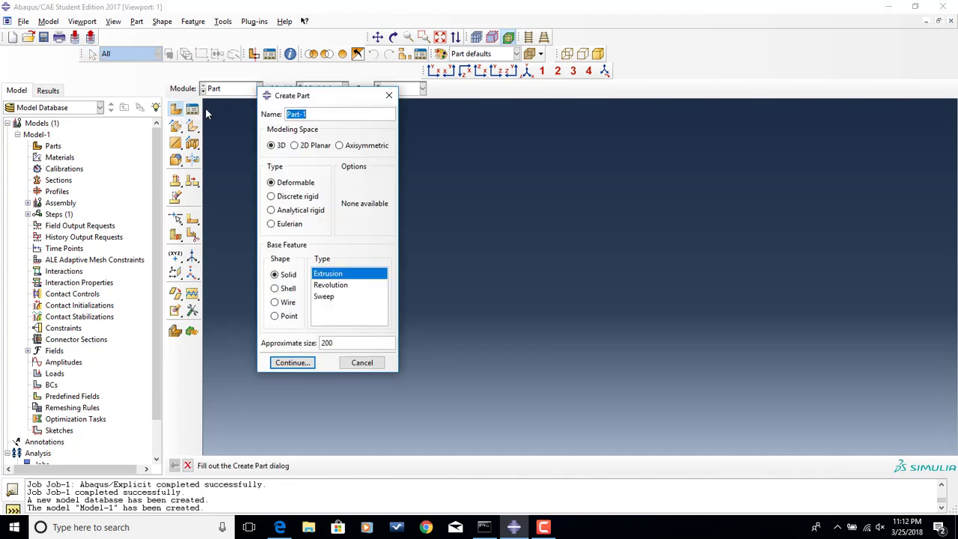
type("Large")
left_click(301, 362)
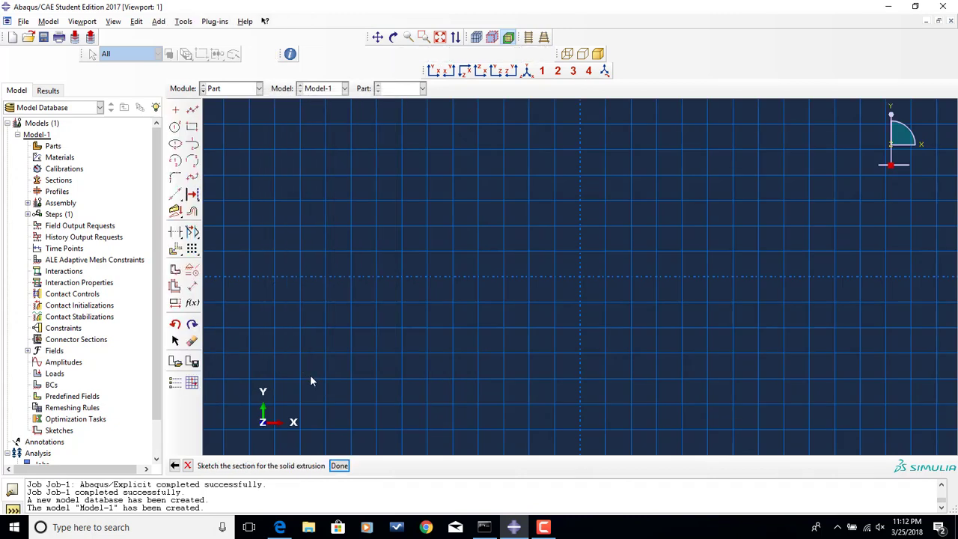
Sketch the large cube's square section as a rectangle from corner 0,0 to corner 20,20.
left_click(193, 127)
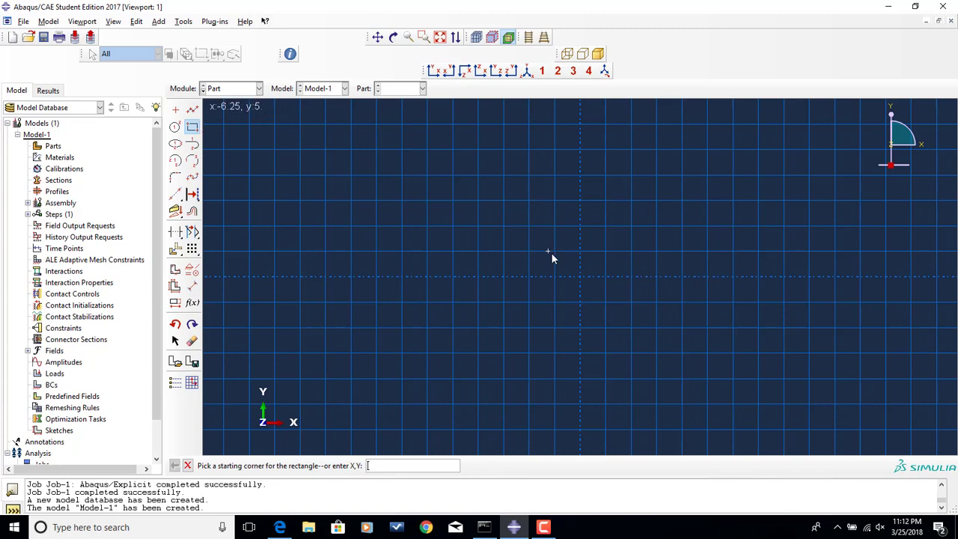
type("0,0")
key("Return")
type("20,20")
key("Return")
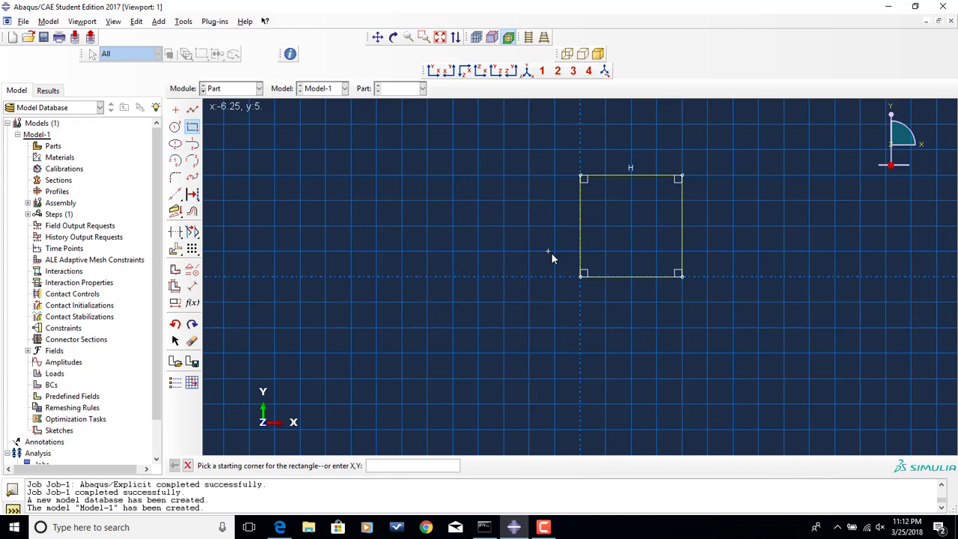
Finish the square section sketch and extrude it to a depth of 20.
left_click(188, 466)
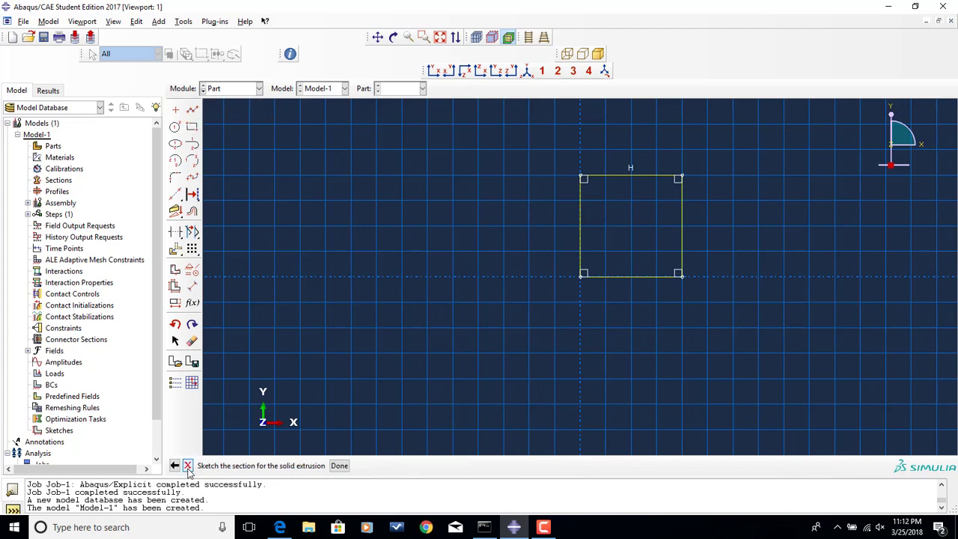
left_click(339, 466)
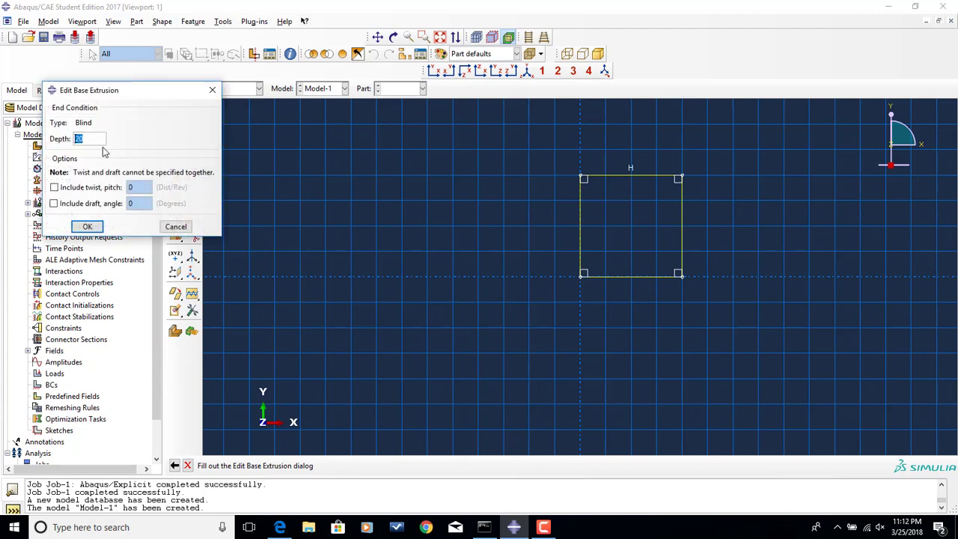
left_click(87, 226)
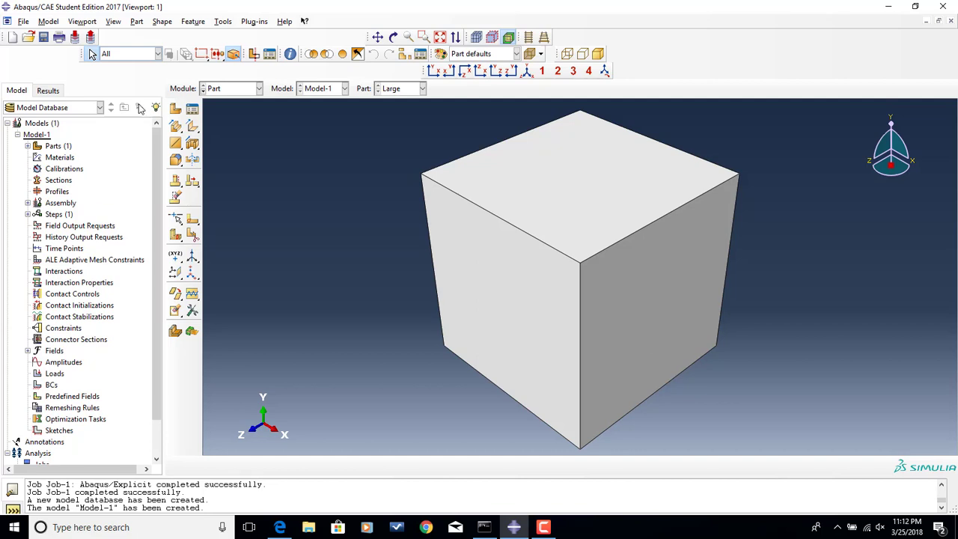
Start a second 3D deformable solid extrusion part named Small.
left_click(176, 111)
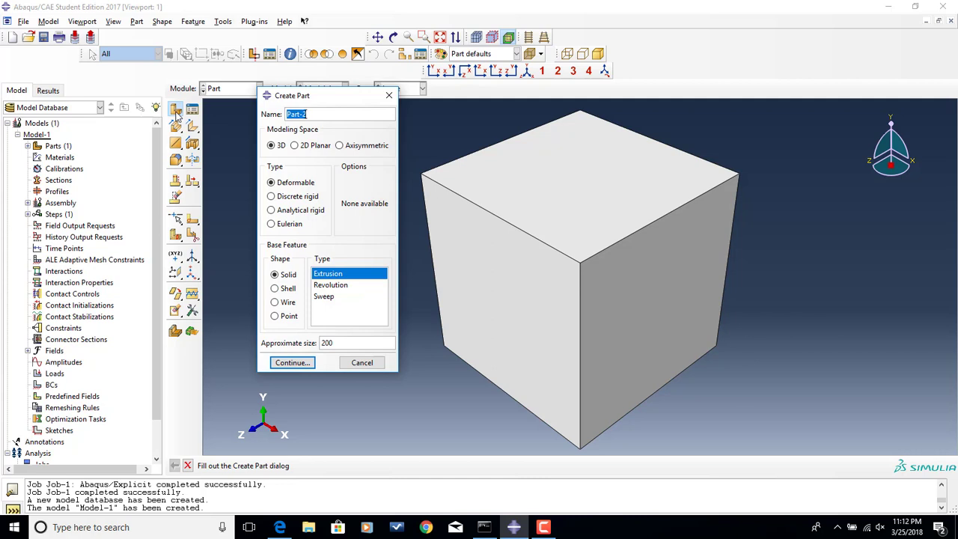
type("Small")
left_click(293, 362)
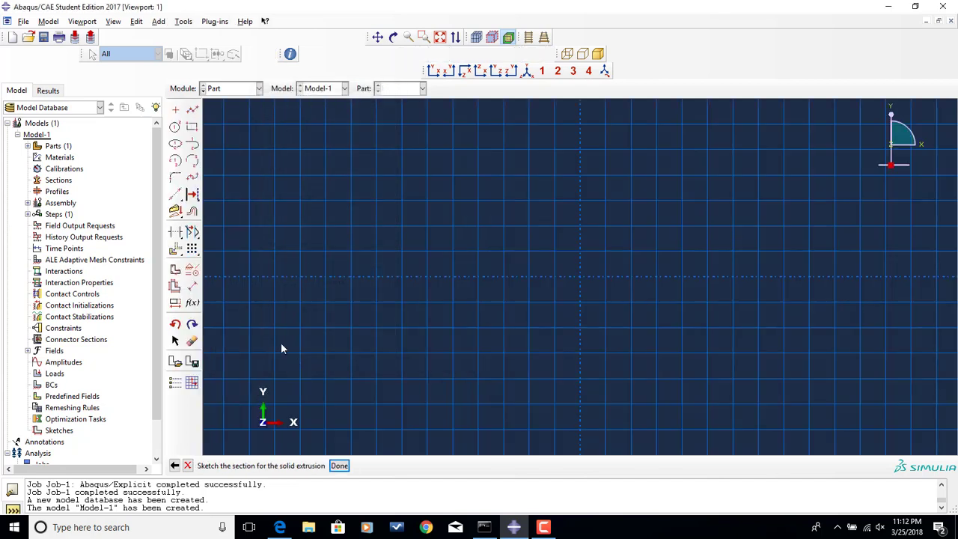
Sketch the small cube's square section as a rectangle from the origin to corner 5,5.
left_click(192, 127)
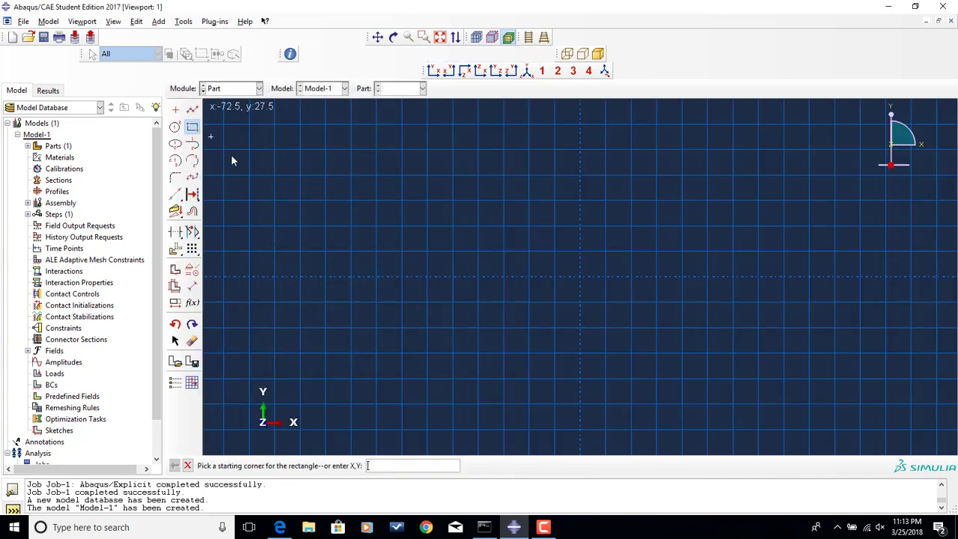
left_click(439, 215)
type("5,5")
key("Return")
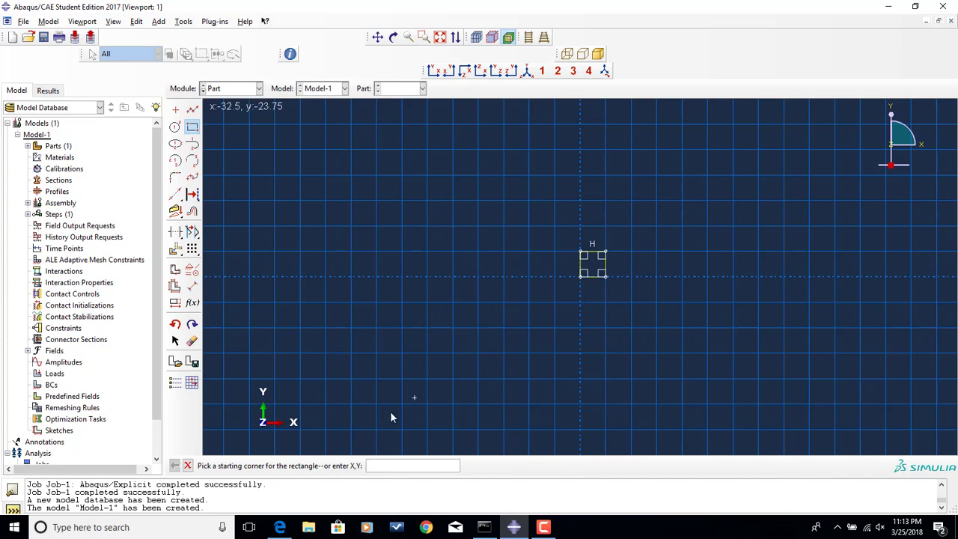
Finish the small square sketch and extrude it to a depth of 5.
left_click(188, 466)
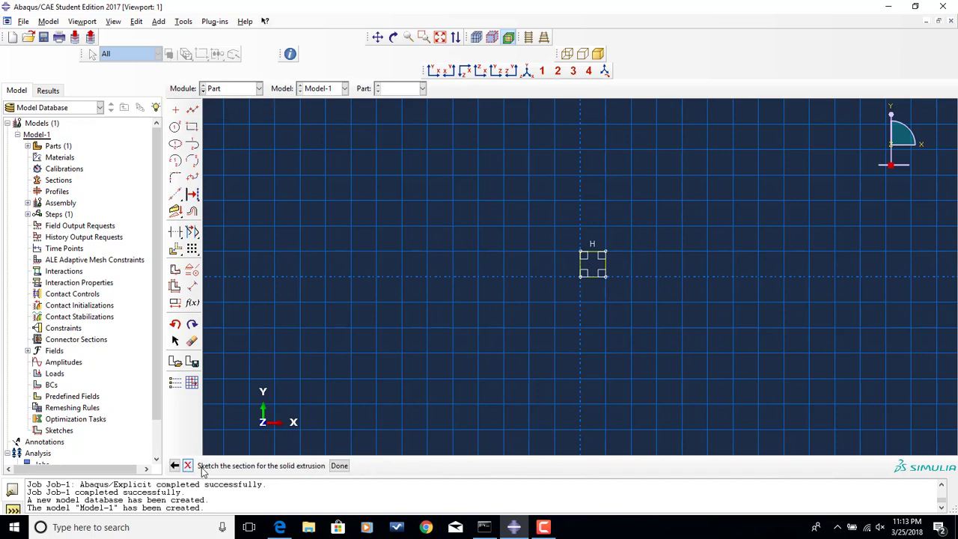
left_click(341, 467)
type("5")
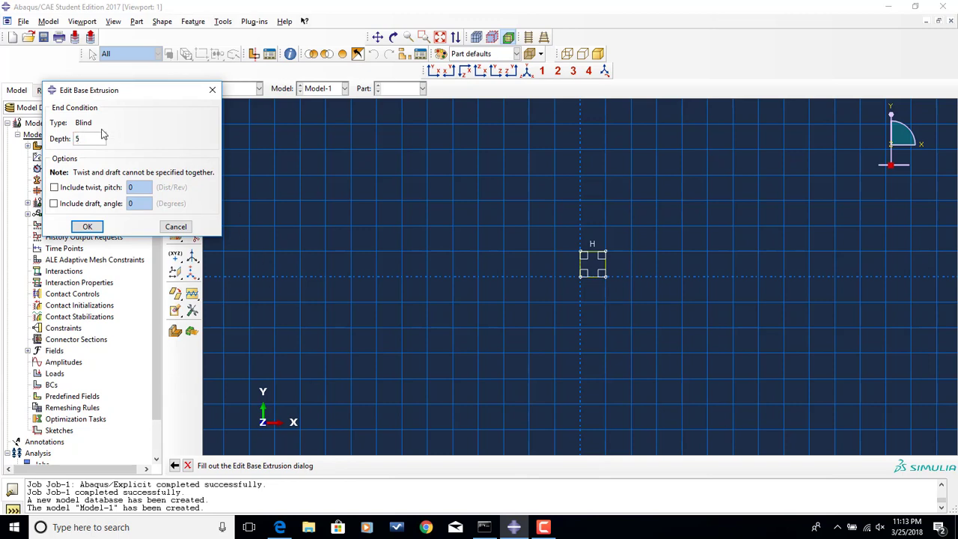
left_click(95, 229)
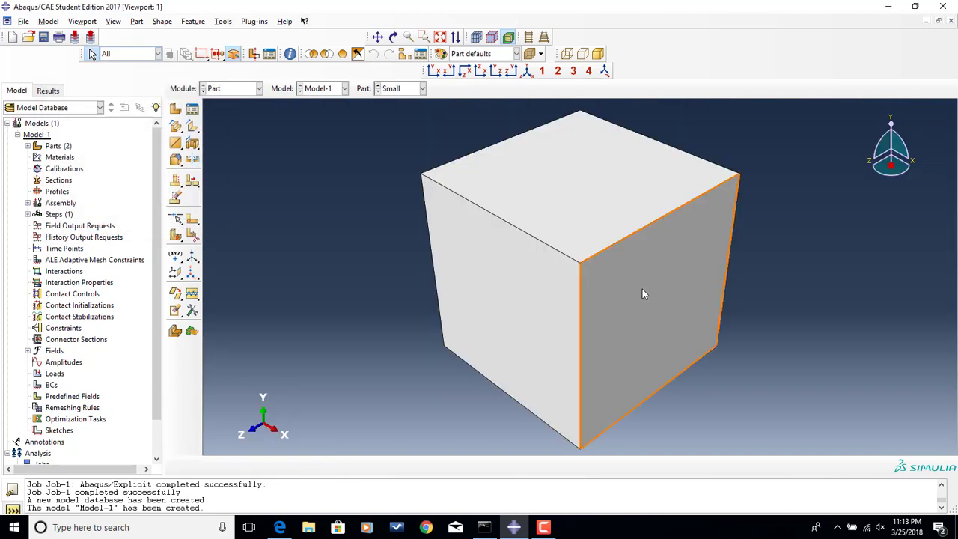
View the Large part in the viewport, and return to the Small part.
left_click(400, 88)
left_click(405, 99)
left_click(404, 90)
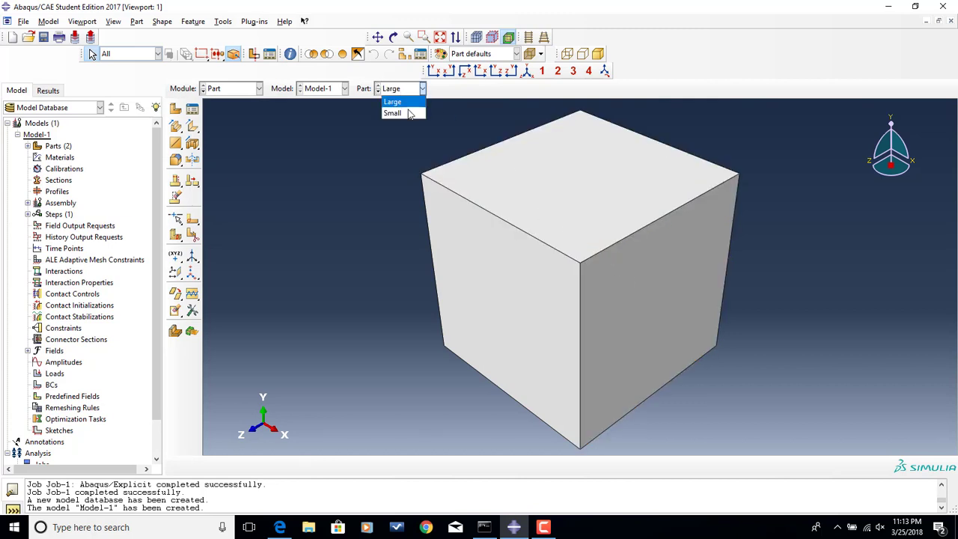
left_click(408, 114)
left_click(409, 91)
left_click(408, 91)
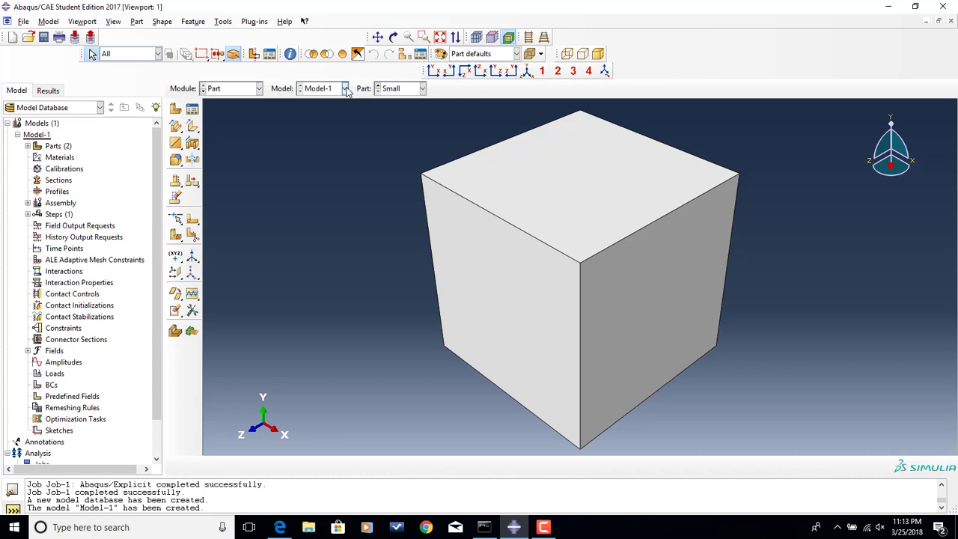
Switch to the Property module and check the cubes' material properties in the workshop document in Edge.
left_click(255, 89)
left_click(241, 113)
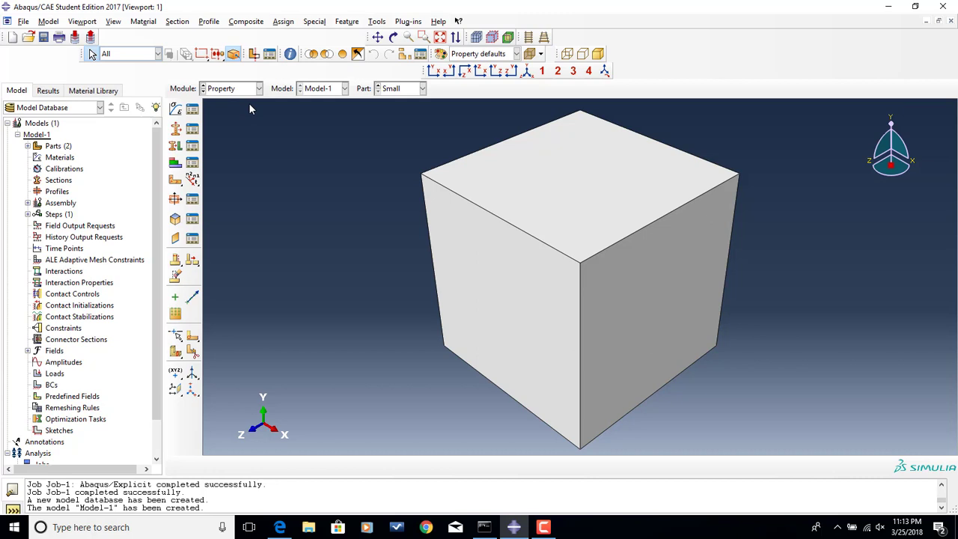
left_click(280, 529)
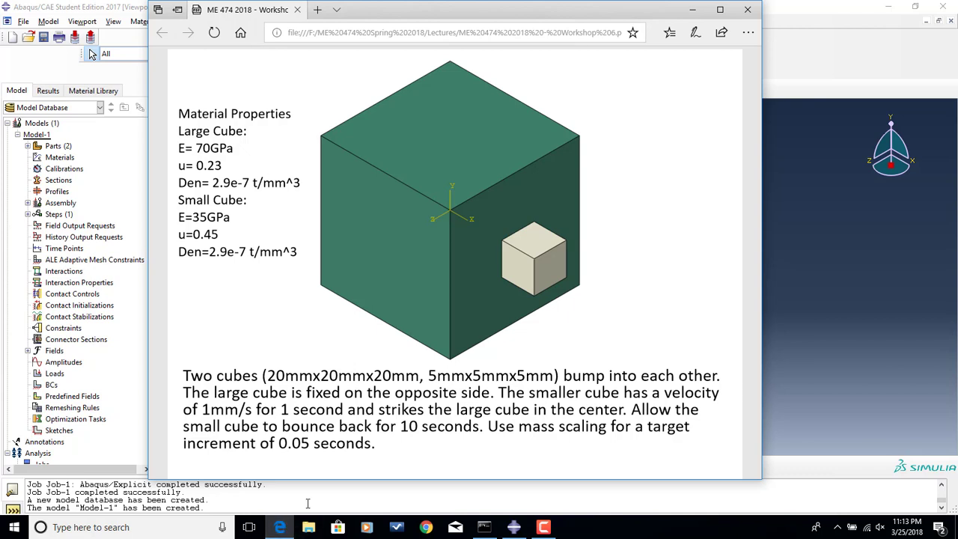
left_click(830, 15)
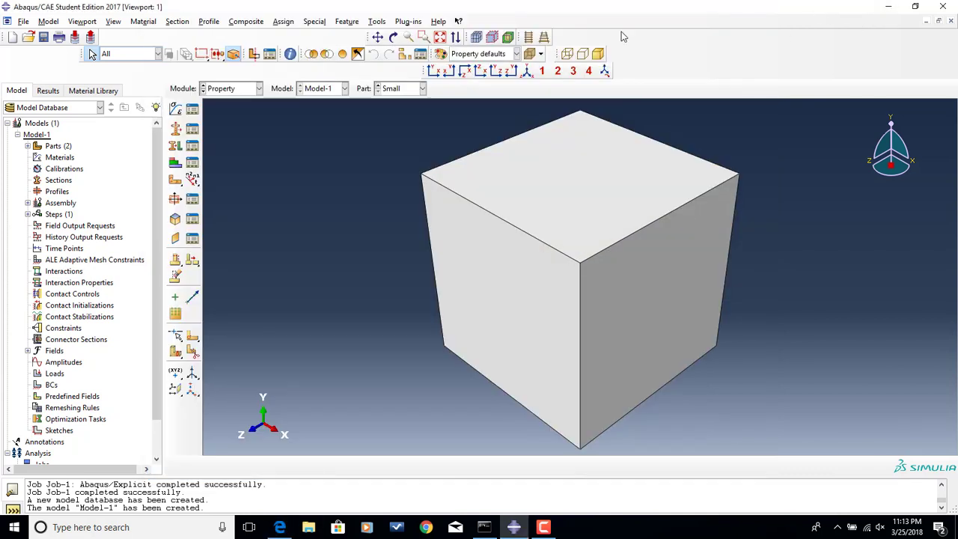
Create a material named Large and add Elastic behavior to it.
left_click(178, 112)
type("L")
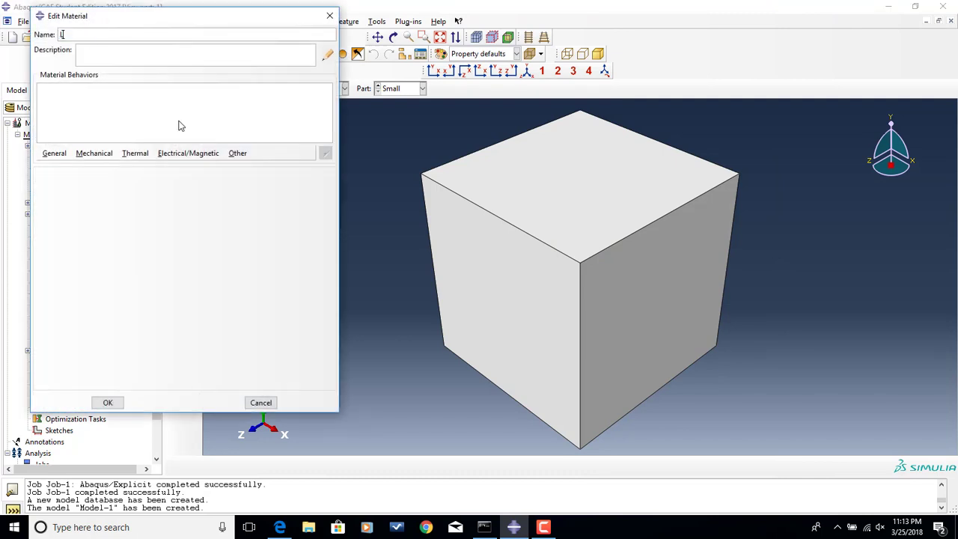
type("arge")
left_click(94, 153)
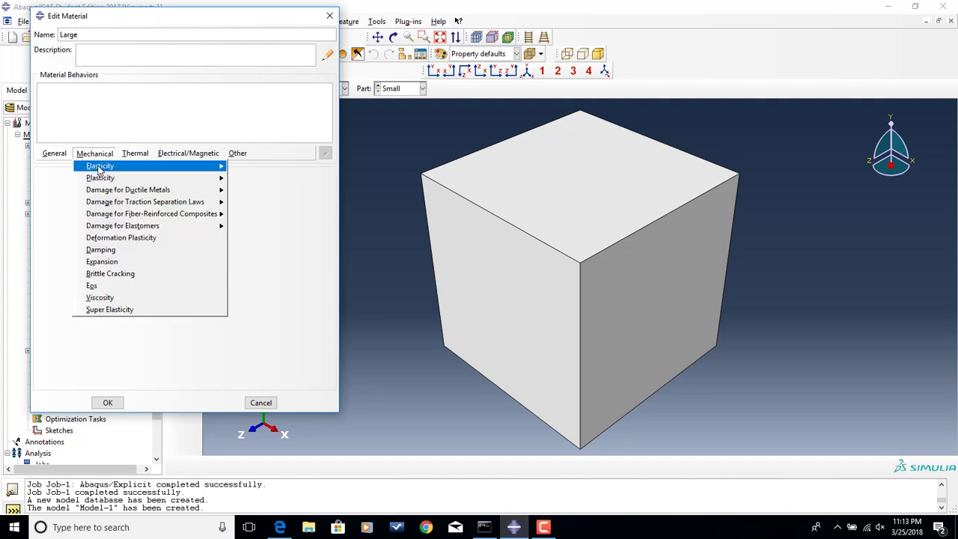
mouse_move(110, 168)
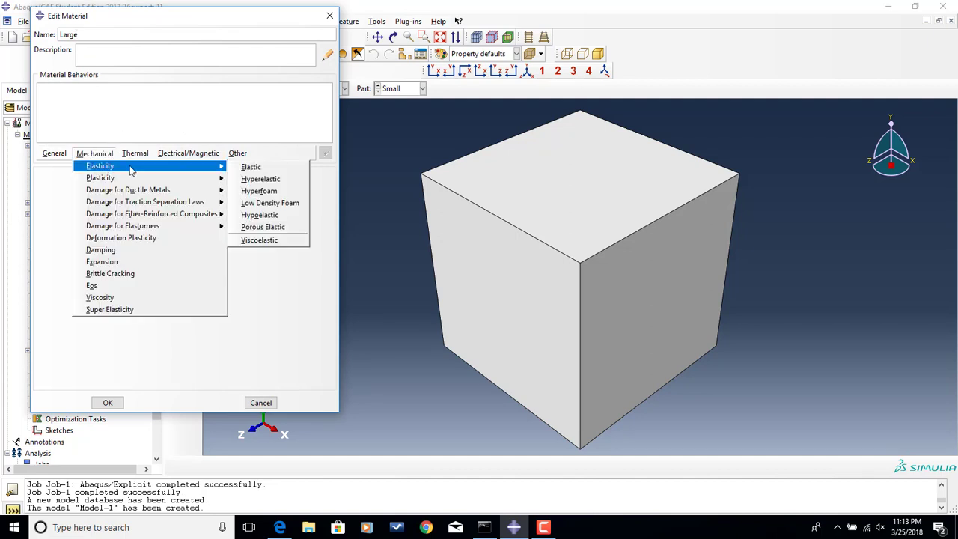
left_click(250, 166)
Set the Large material's Young's modulus to 70000 and Poisson's ratio to 0.23, checking the values against the workshop document.
left_click(78, 319)
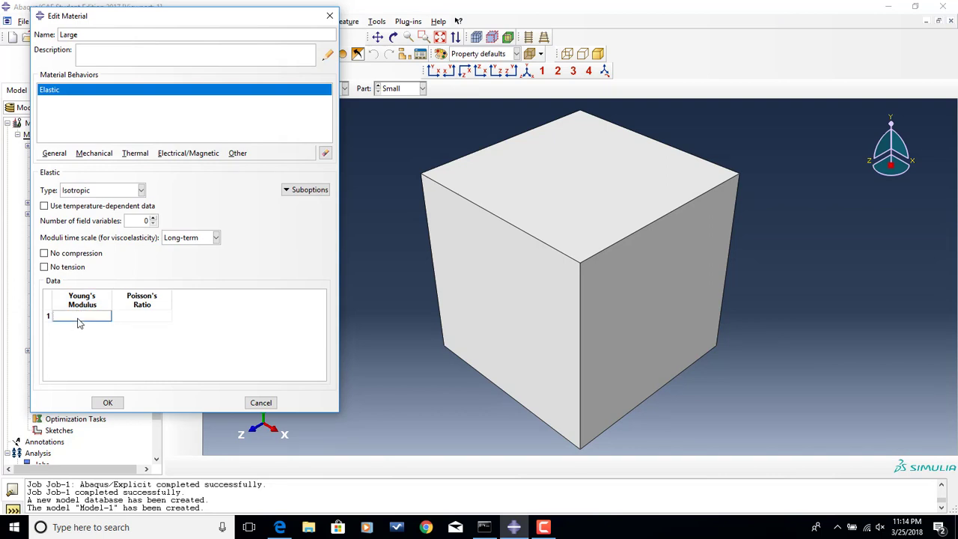
type("70000")
left_click(143, 320)
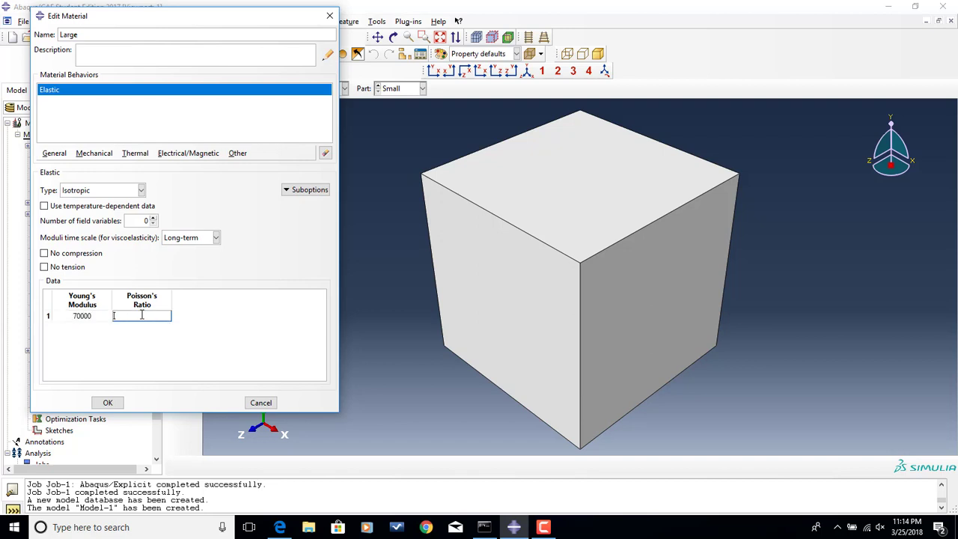
type("0.33")
left_click(281, 526)
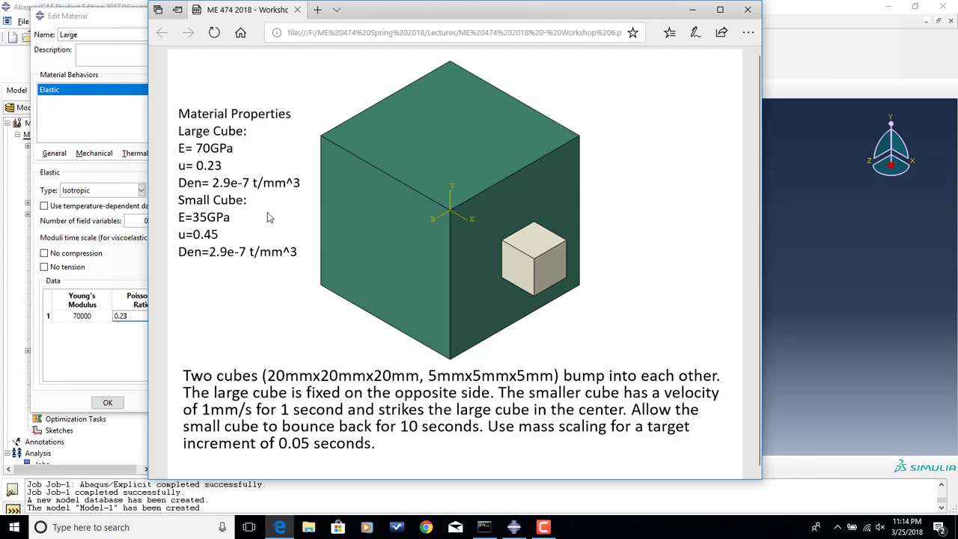
left_click(693, 11)
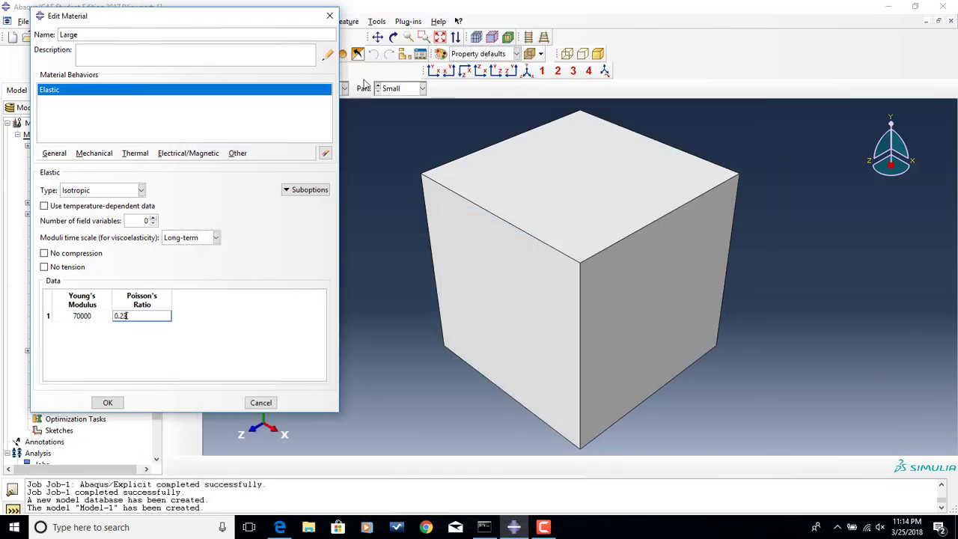
Add a uniform mass density of 2.9e-7 to the Large material and save the material.
left_click(60, 159)
left_click(73, 168)
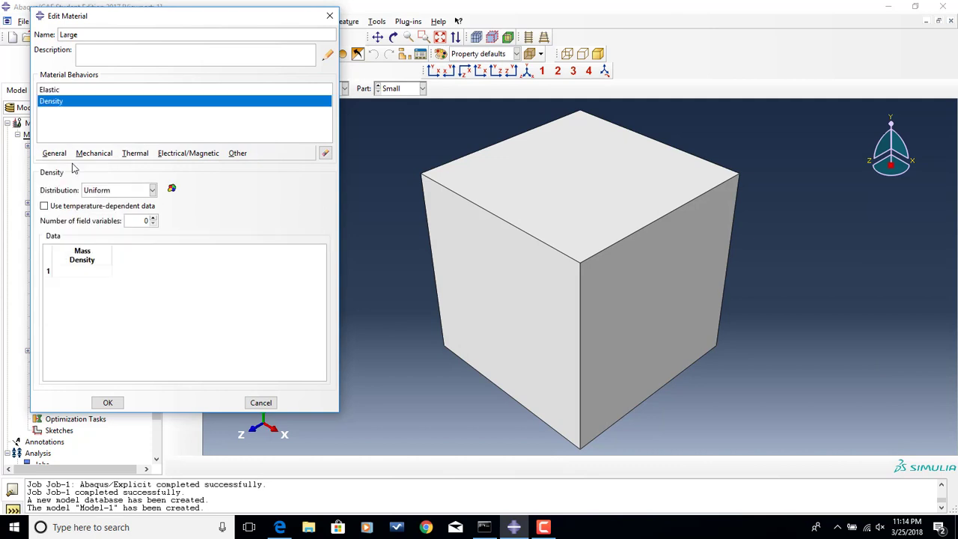
left_click(81, 272)
type("7.9")
type("e-7")
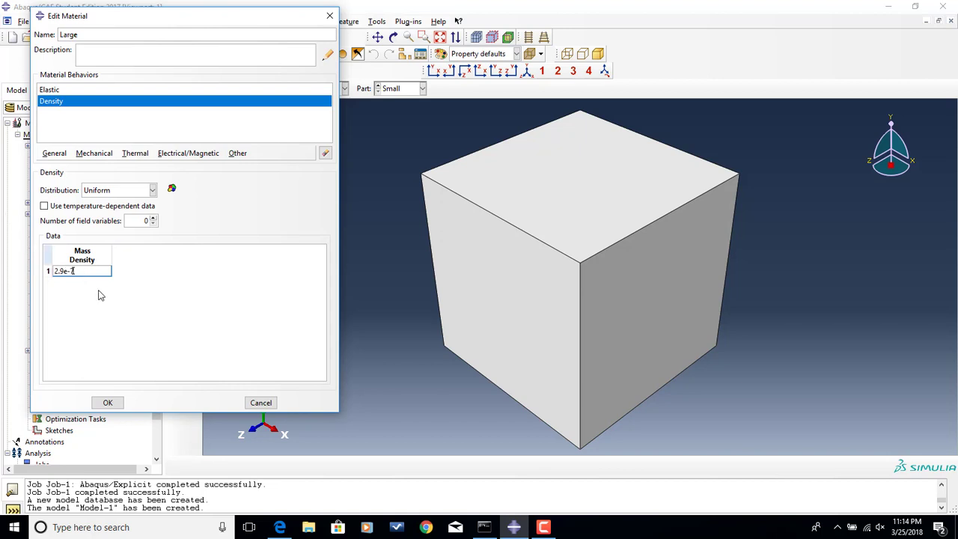
key("Return")
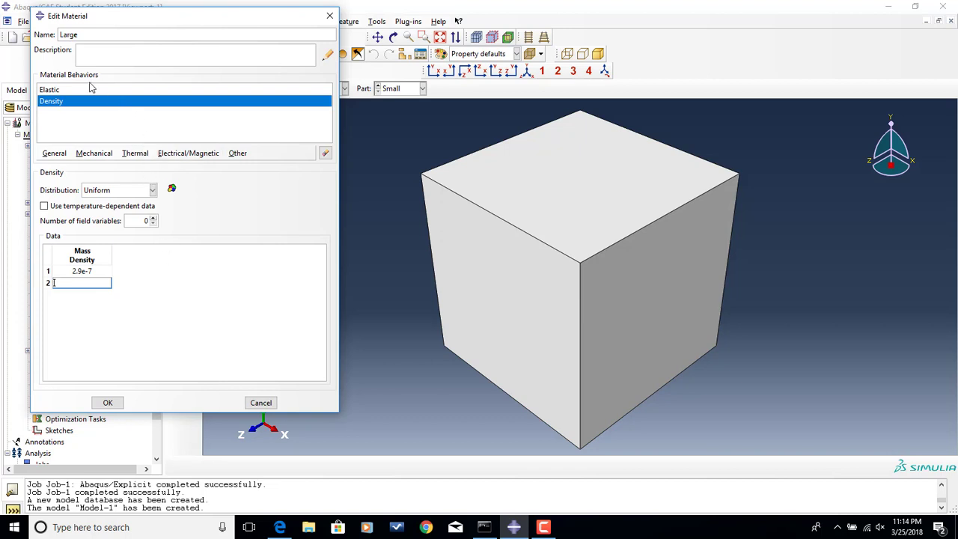
left_click(109, 403)
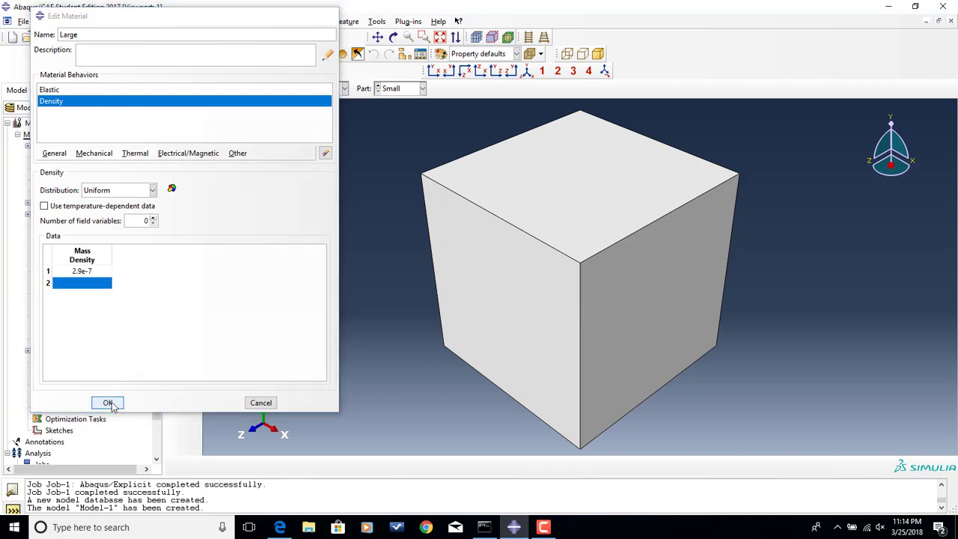
Create a material named Small and add Elastic behavior to it.
left_click(176, 109)
type("Small")
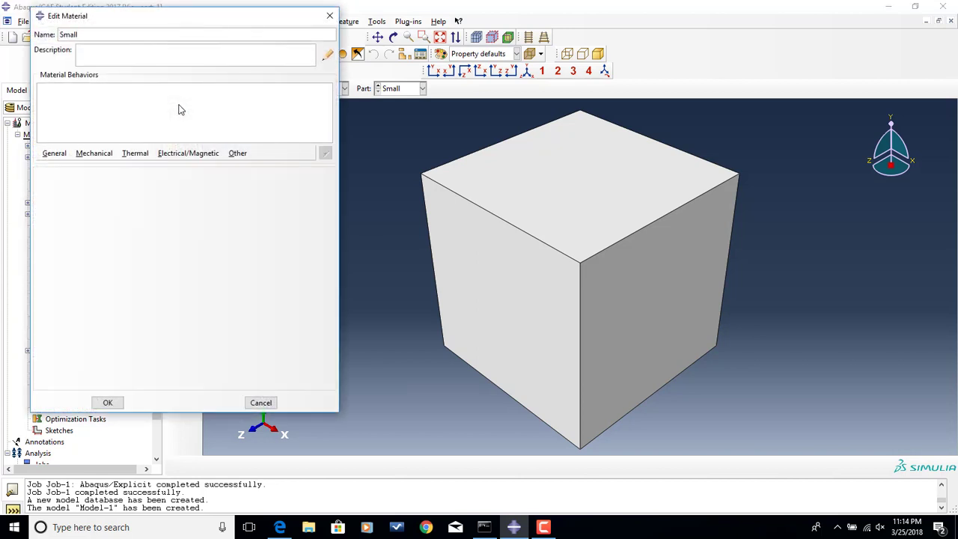
left_click(95, 153)
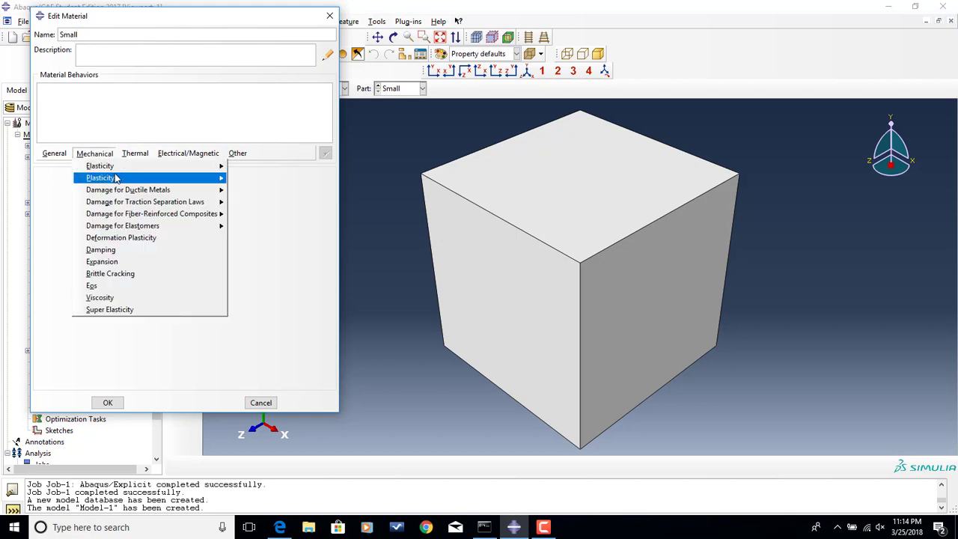
mouse_move(165, 166)
left_click(243, 167)
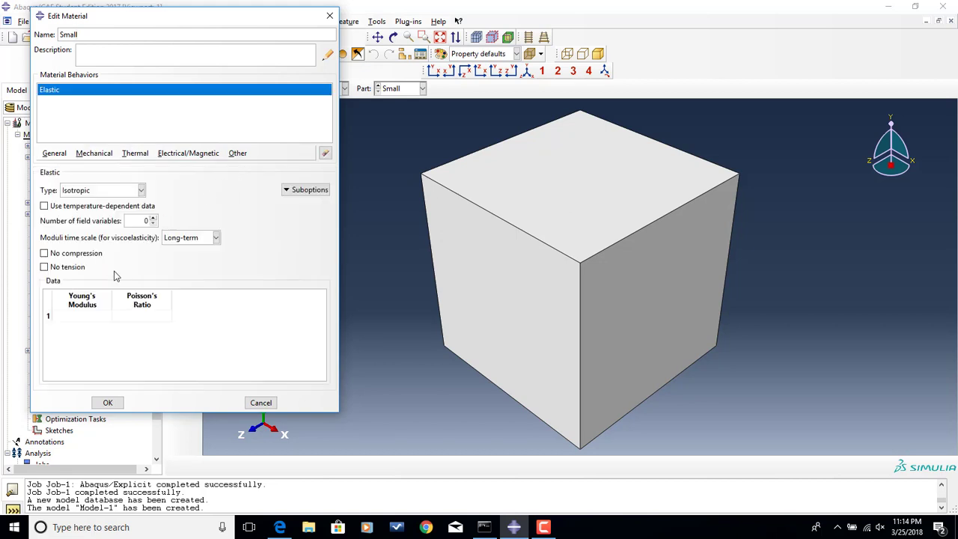
Set the Small material's Young's modulus to 35000 and Poisson's ratio to 0.45, checking the ratio in the workshop document.
left_click(96, 318)
type("35000")
left_click(139, 317)
left_click(280, 528)
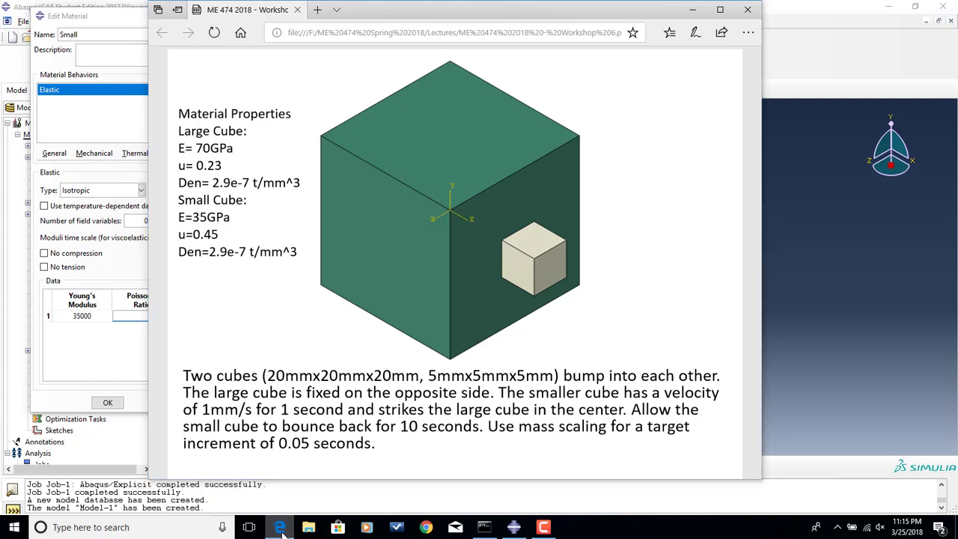
left_click(280, 527)
type("0.45")
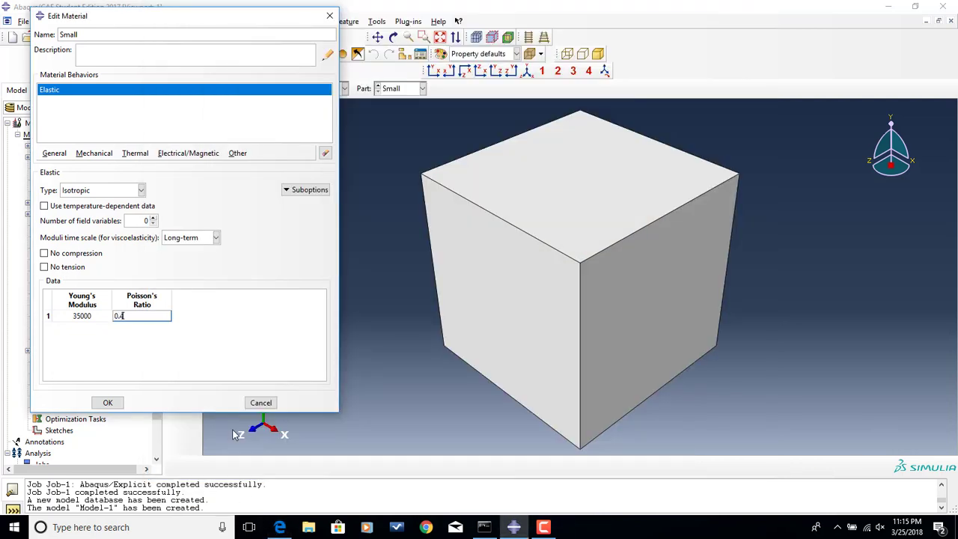
Add a uniform mass density of 2.9e-7 to the Small material, checking the value in the workshop document, and save the material.
left_click(49, 154)
left_click(66, 167)
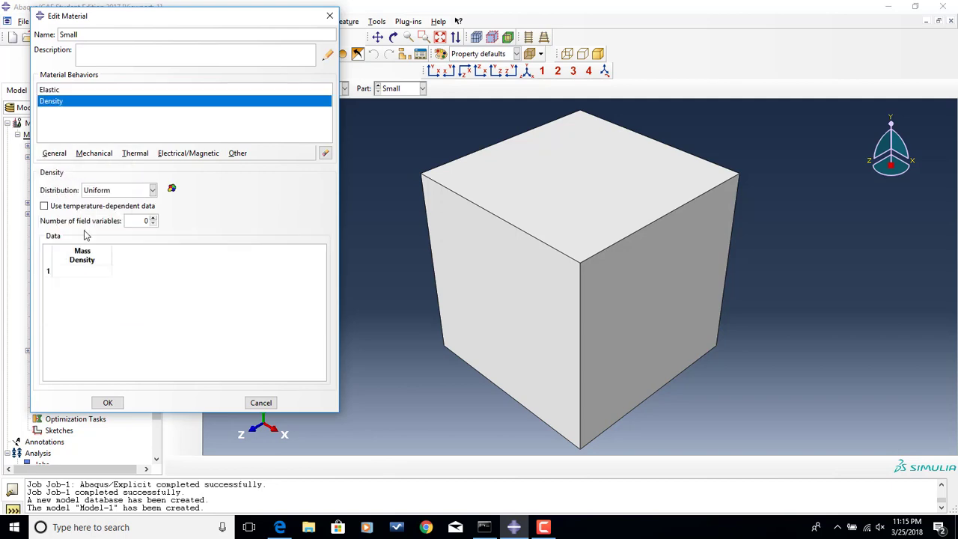
left_click(279, 527)
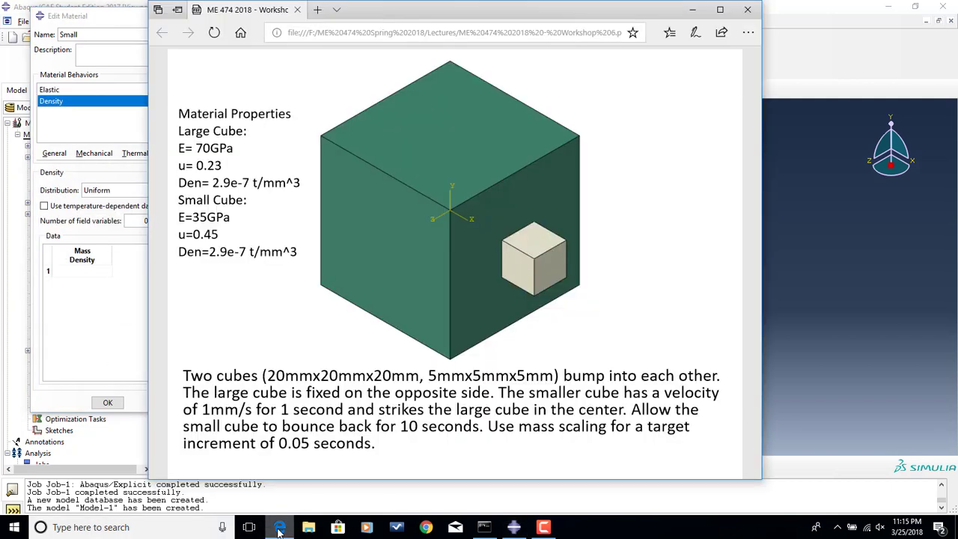
left_click(279, 528)
left_click(92, 271)
type("2.9e-7")
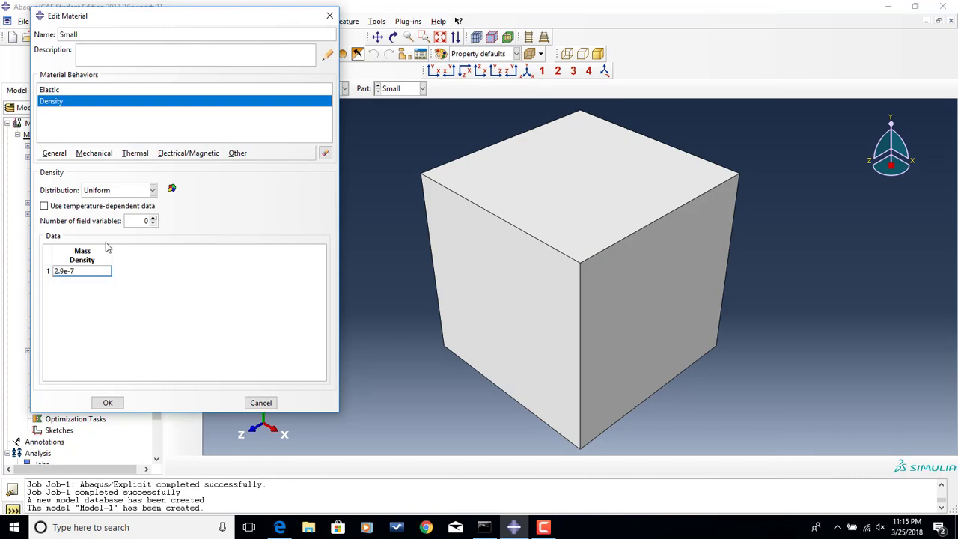
key("Return")
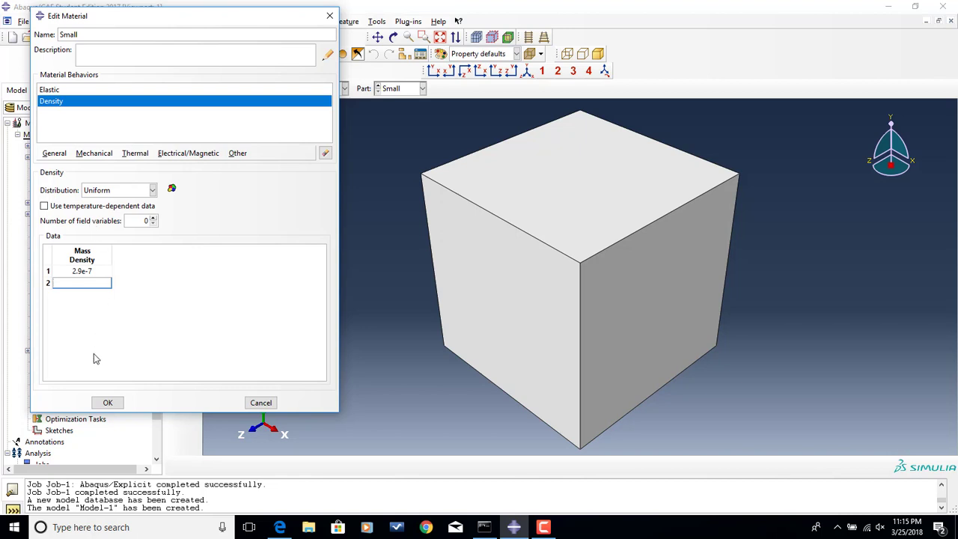
left_click(108, 403)
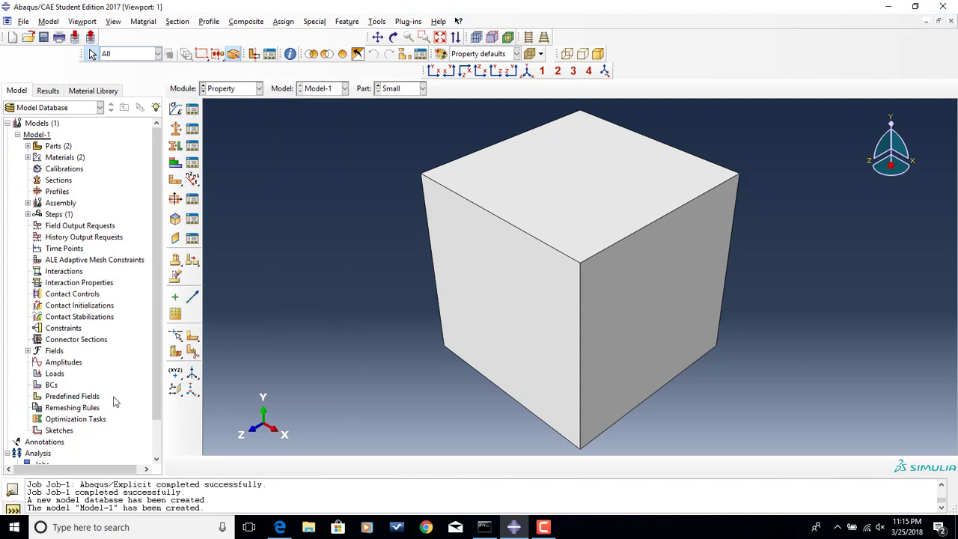
Create a solid homogeneous section named Large that uses the Large material.
left_click(179, 131)
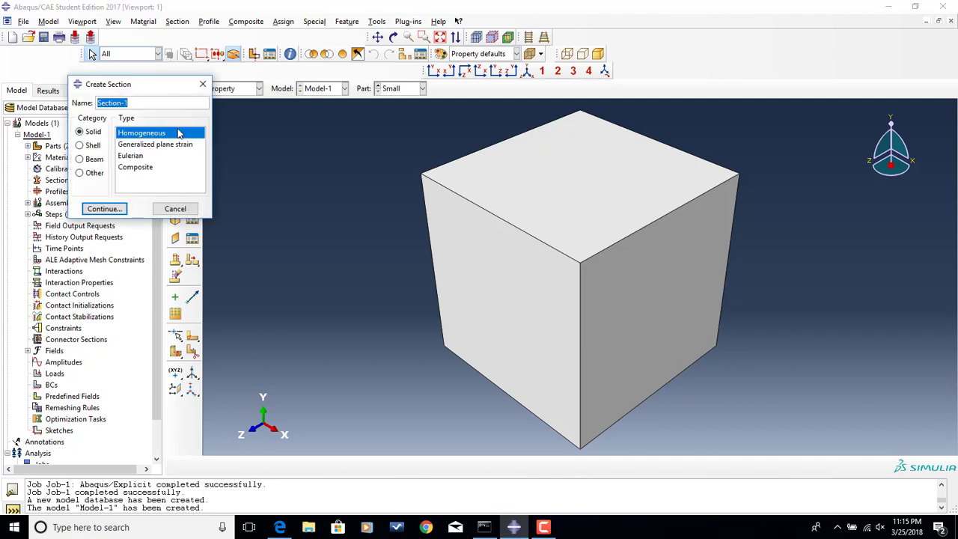
type("Laregge")
key("BackSpace")
key("BackSpace")
type("e")
left_click(105, 209)
left_click(84, 153)
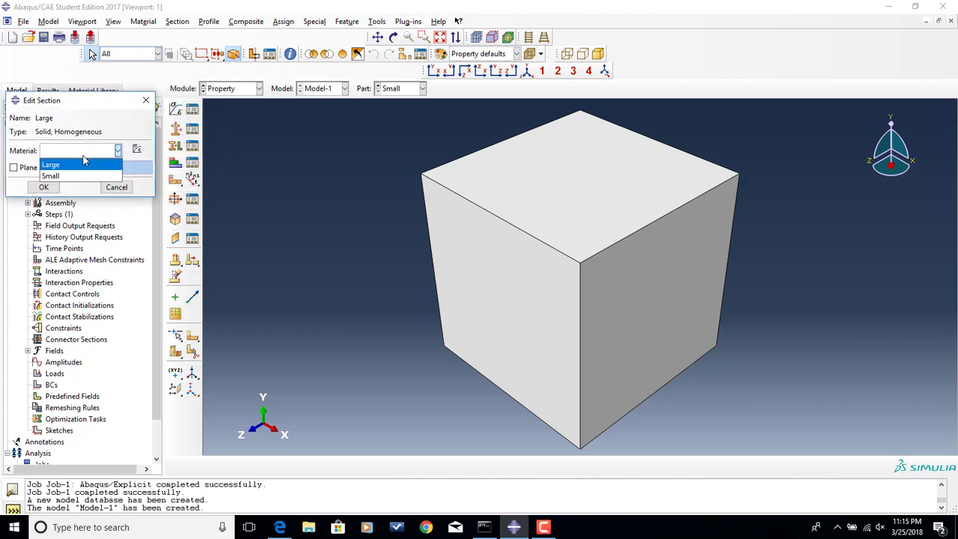
left_click(82, 165)
left_click(42, 188)
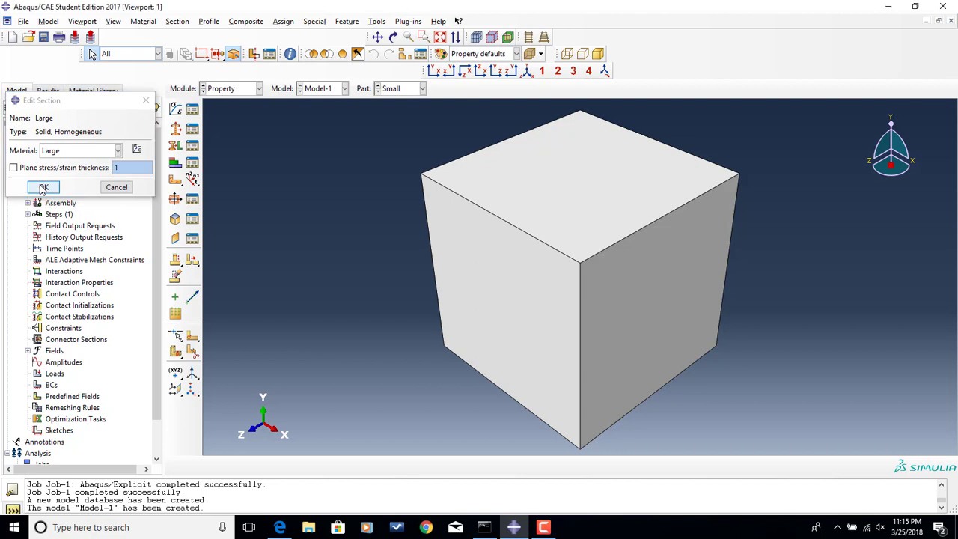
Create a solid homogeneous section named Small that uses the Small material, and expand the model's section and material lists to check them.
left_click(178, 128)
type("Small")
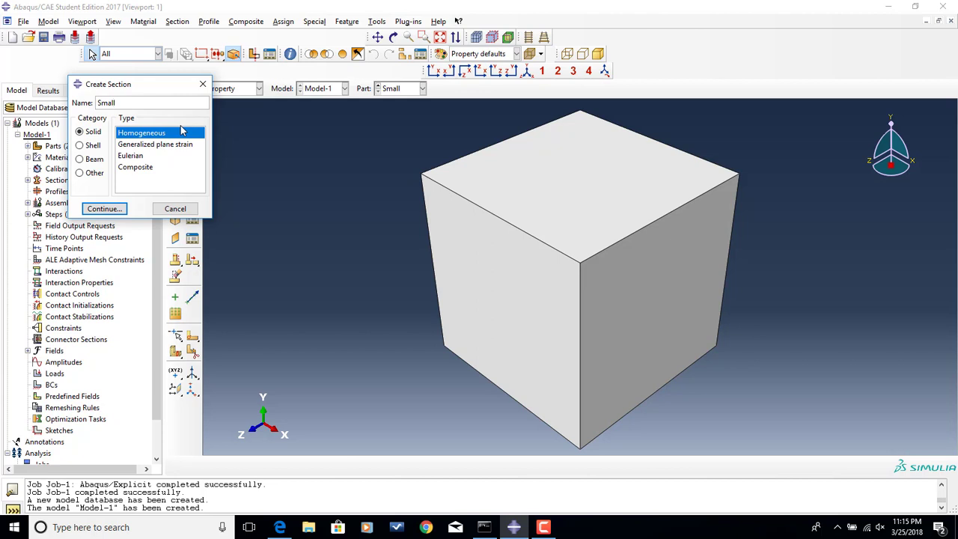
left_click(104, 209)
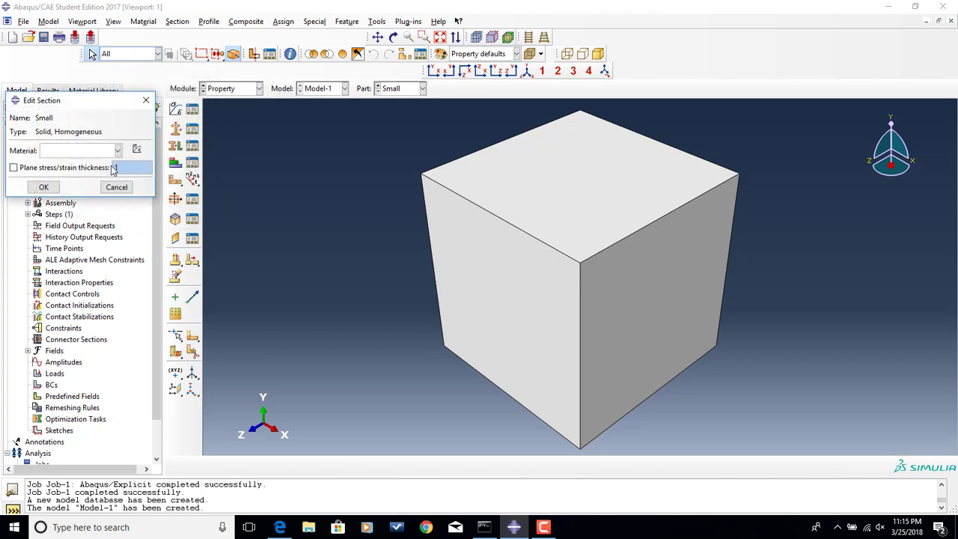
left_click(106, 150)
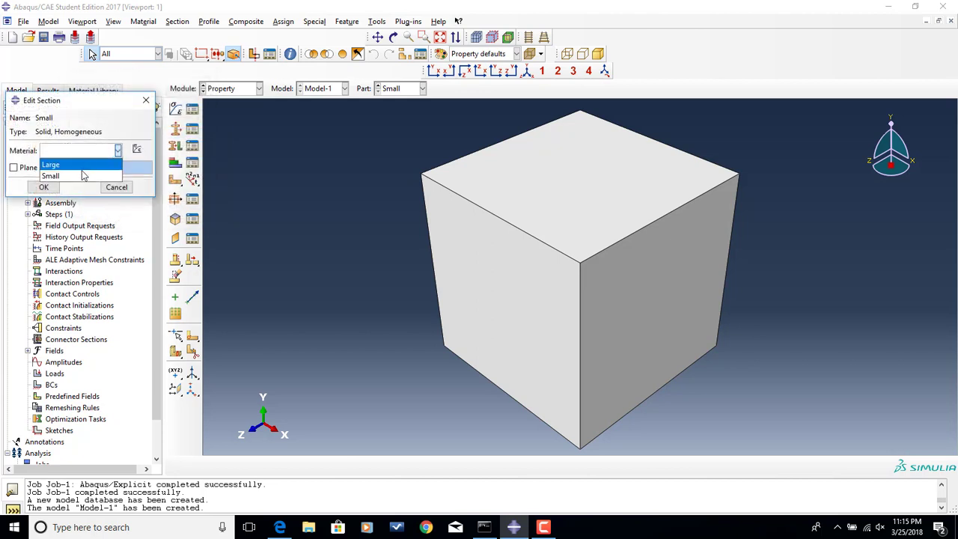
left_click(82, 176)
left_click(44, 187)
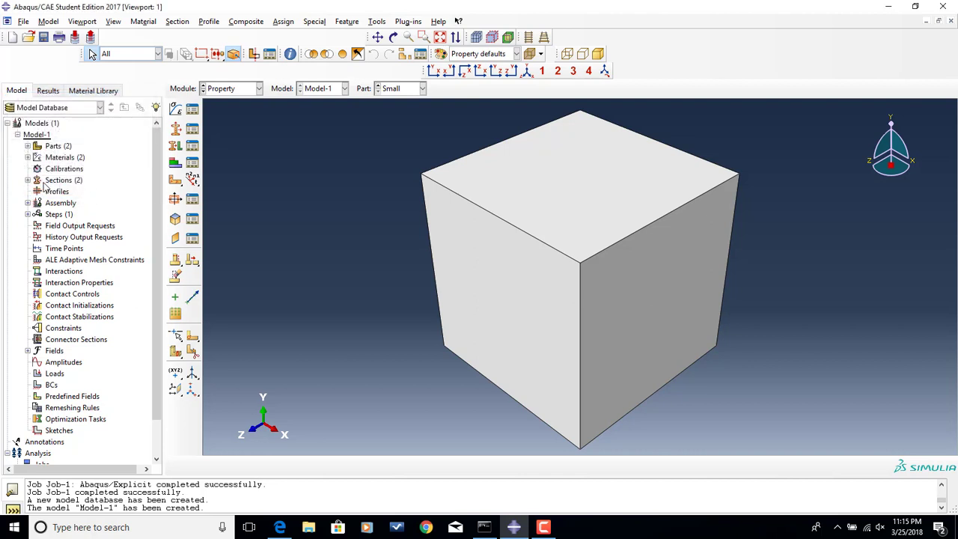
left_click(28, 180)
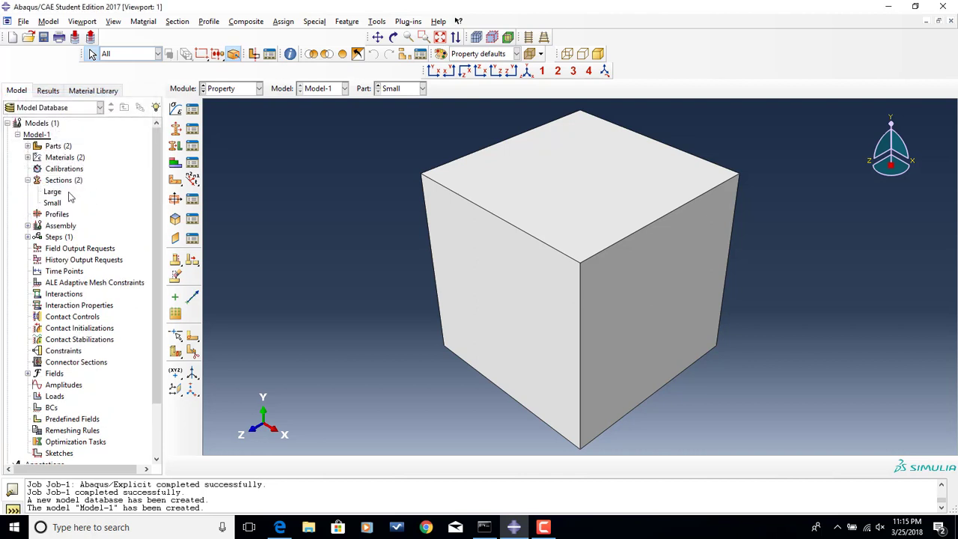
left_click(28, 157)
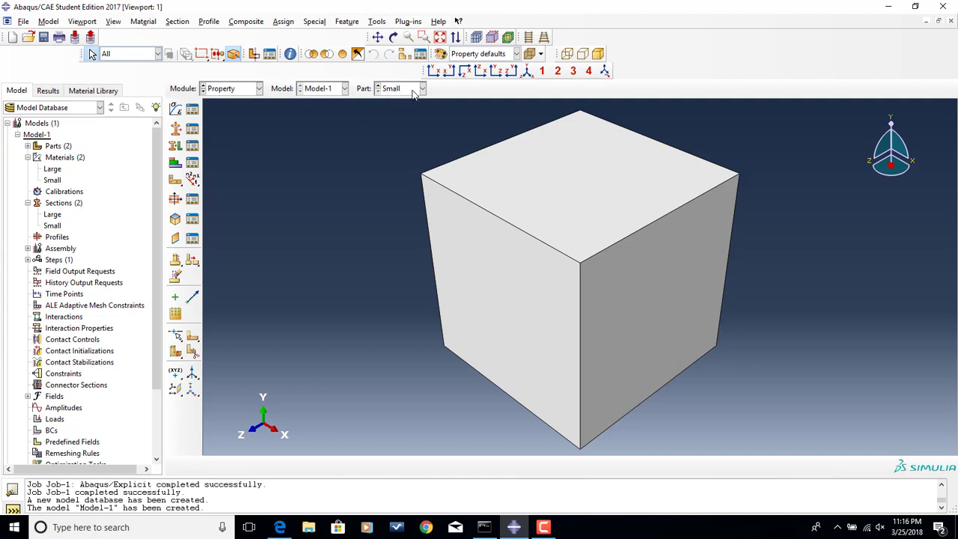
Assign the Small section to the whole Small cube, creating the set Set-1 for its region.
left_click(175, 145)
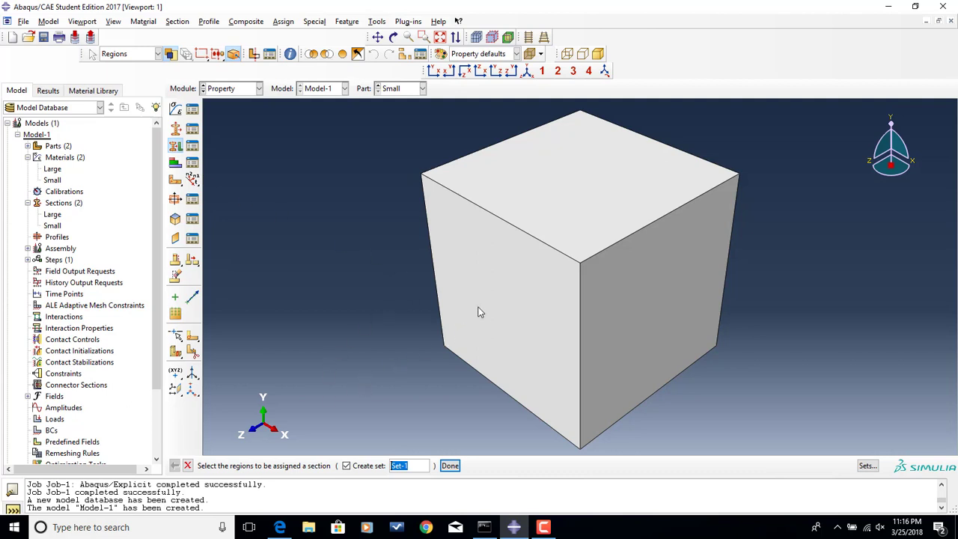
left_click(490, 286)
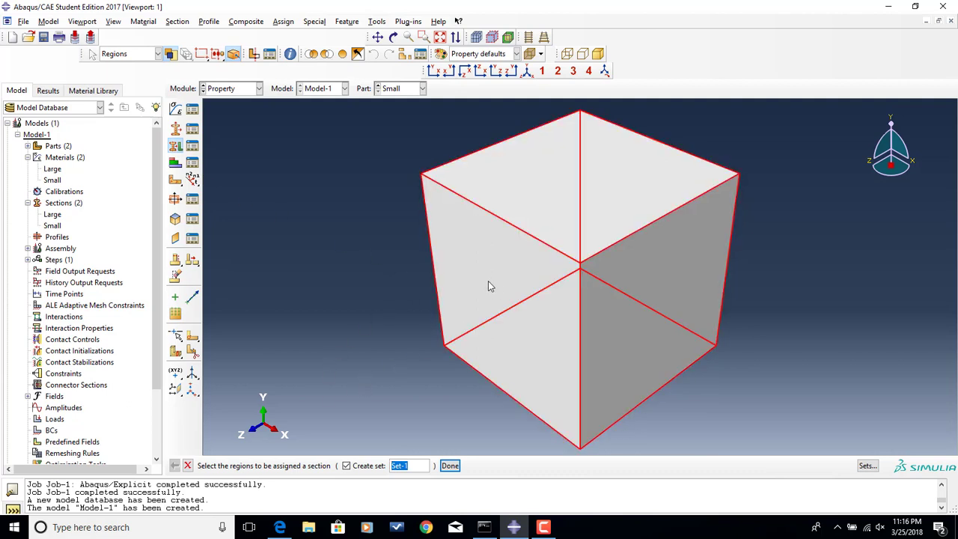
middle_click(365, 263)
left_click(73, 185)
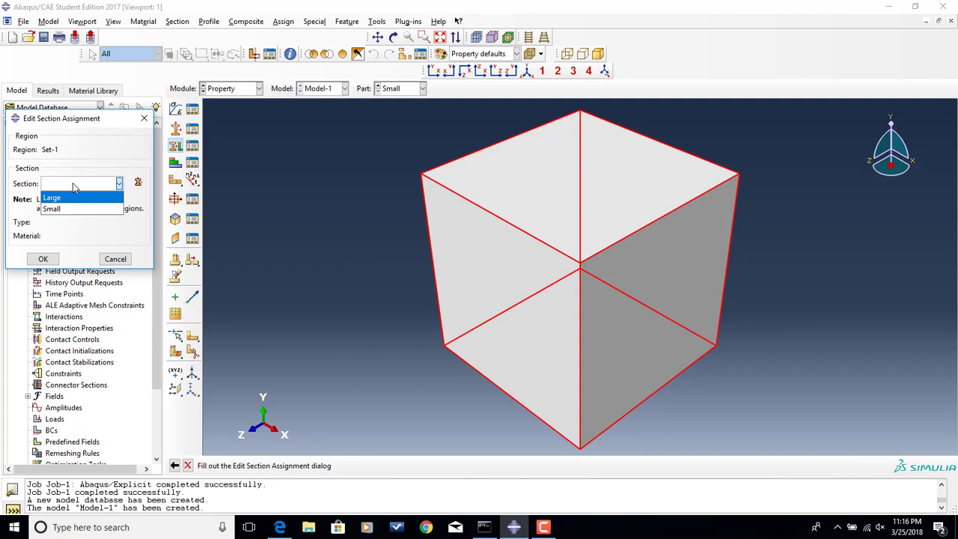
left_click(66, 208)
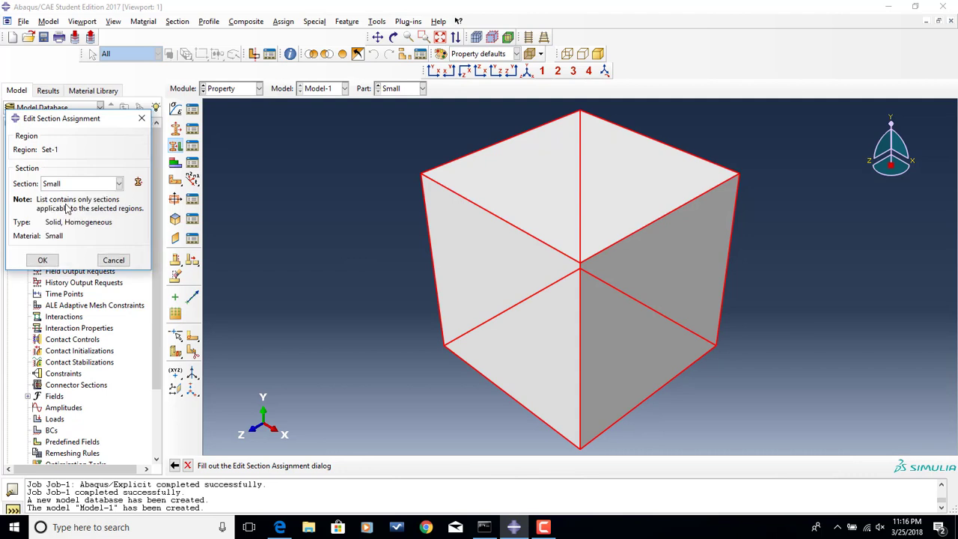
left_click(43, 260)
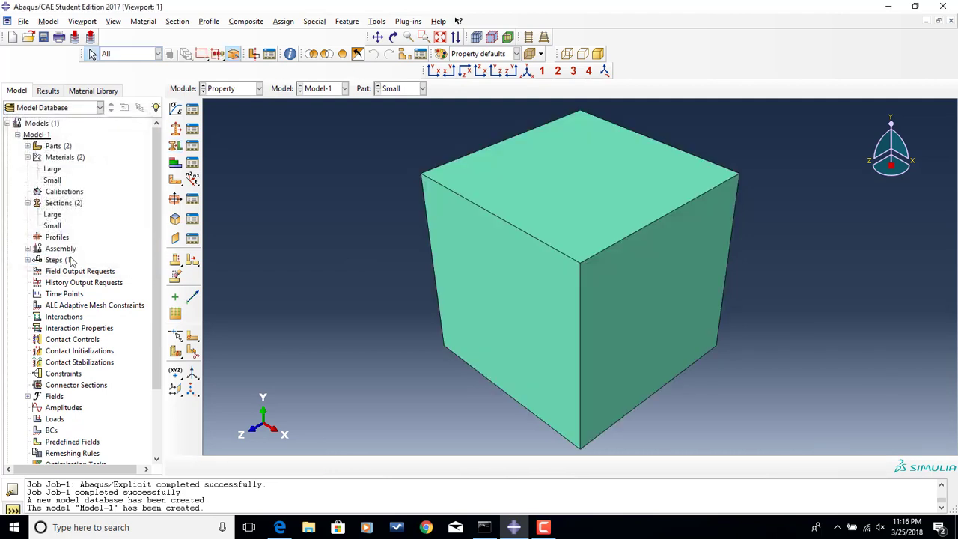
Switch to the Large part and assign the Large section to the whole cube, using Set-1 as the region.
left_click(420, 89)
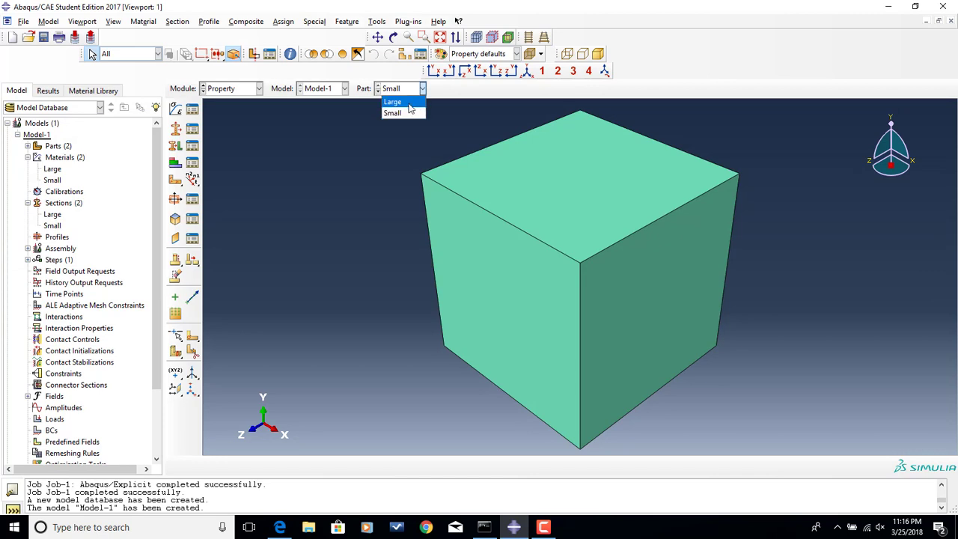
left_click(393, 102)
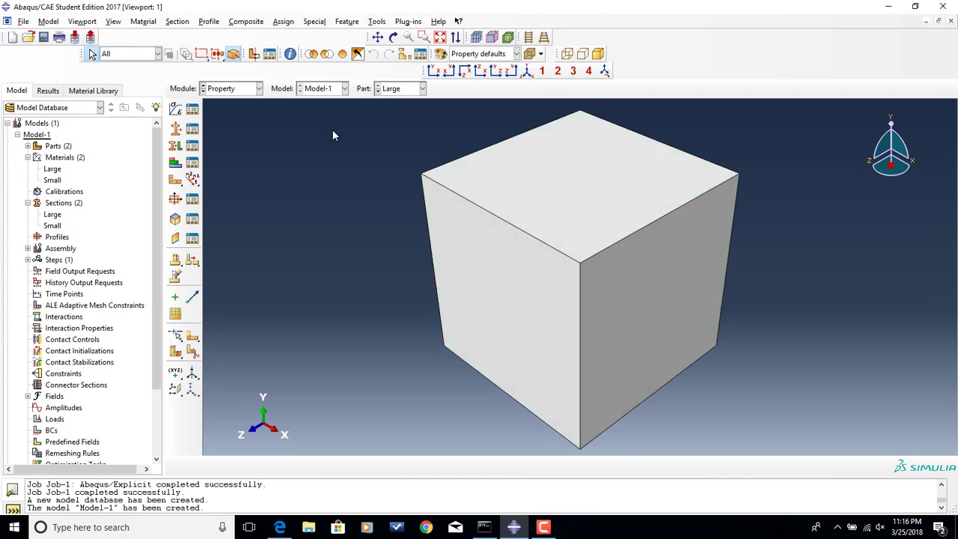
left_click(176, 146)
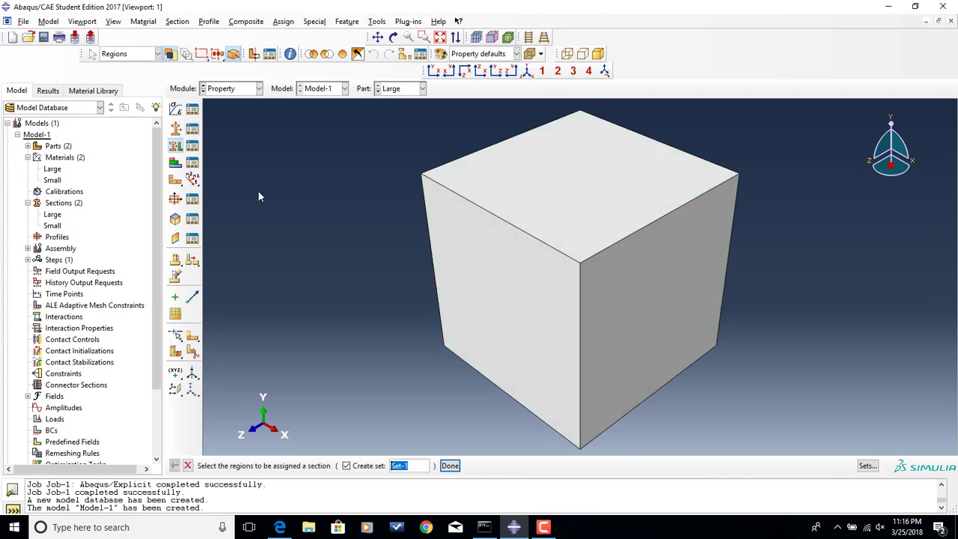
left_click(507, 254)
middle_click(378, 247)
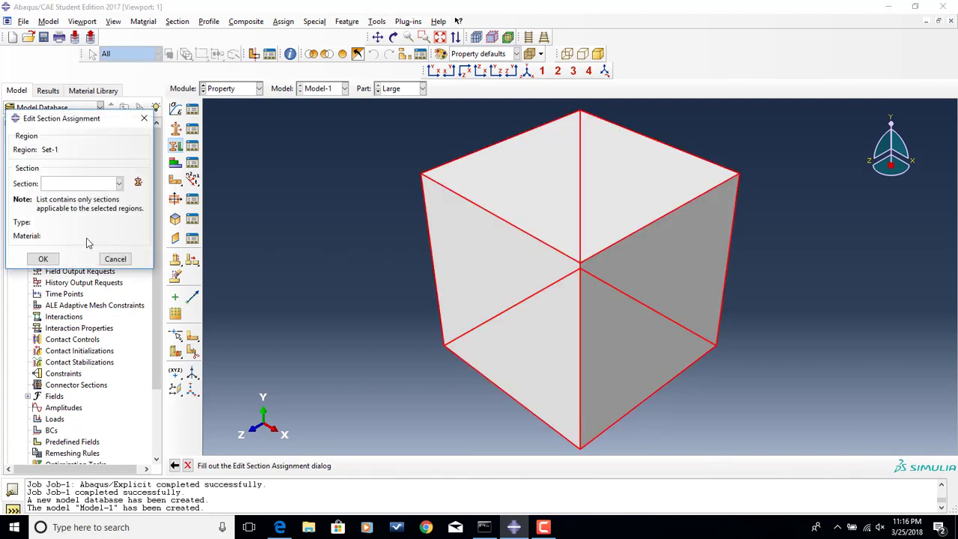
left_click(76, 186)
left_click(71, 196)
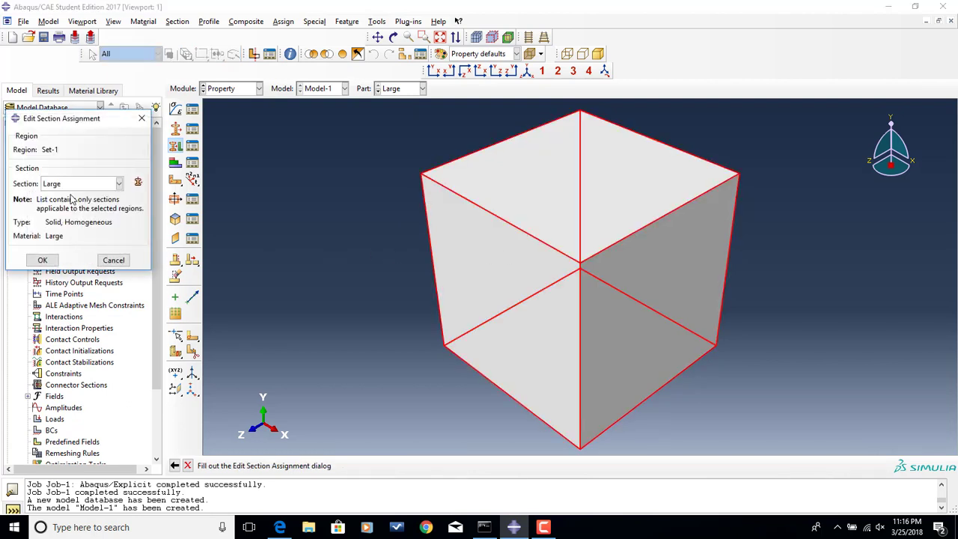
left_click(43, 260)
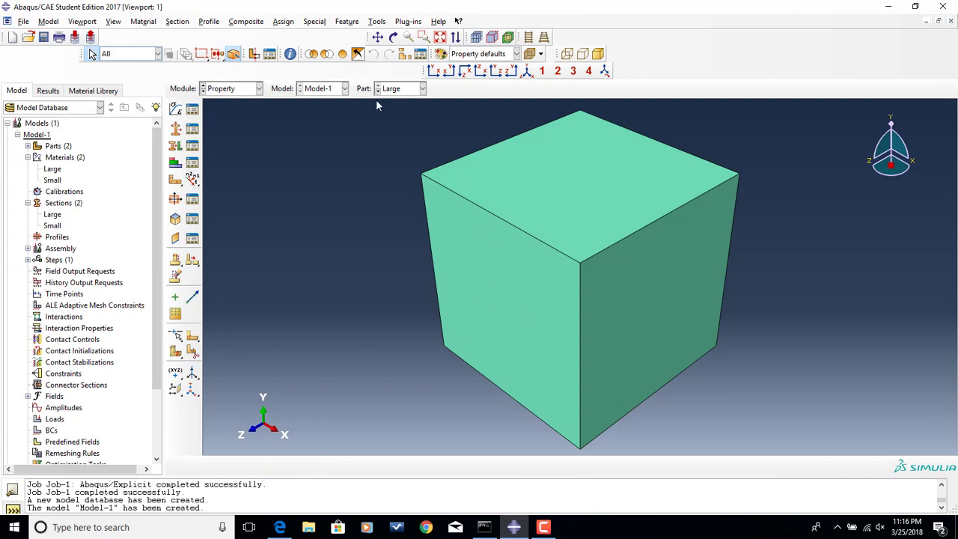
Check the section assignments by displaying the Small part and returning to the Large part.
left_click(401, 89)
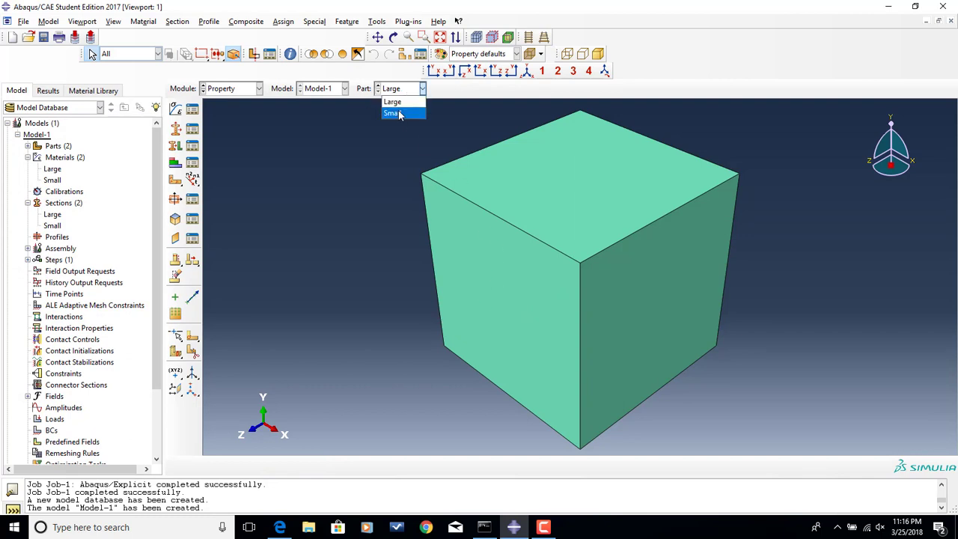
left_click(401, 89)
left_click(395, 100)
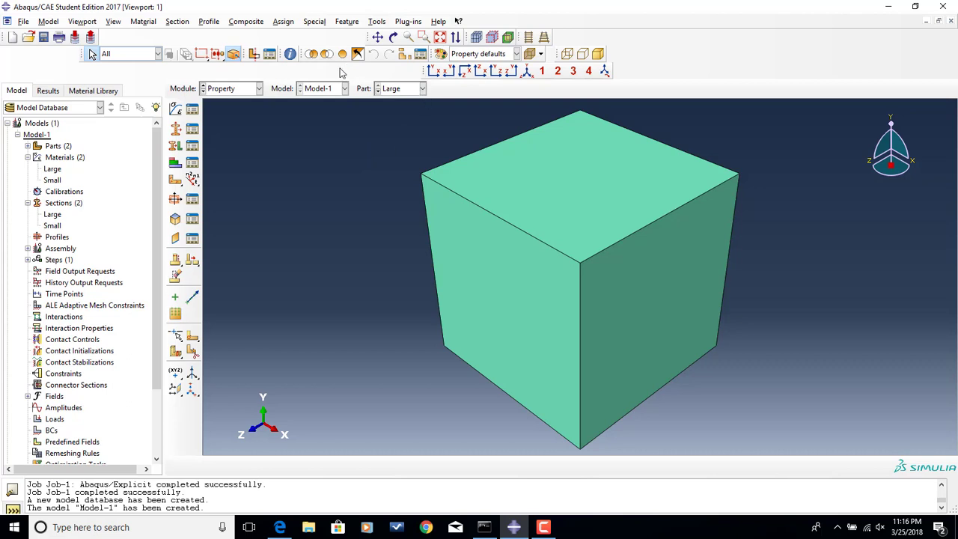
In the Assembly module, create dependent instances of the Large and Small parts with auto-offset from other instances enabled.
left_click(249, 89)
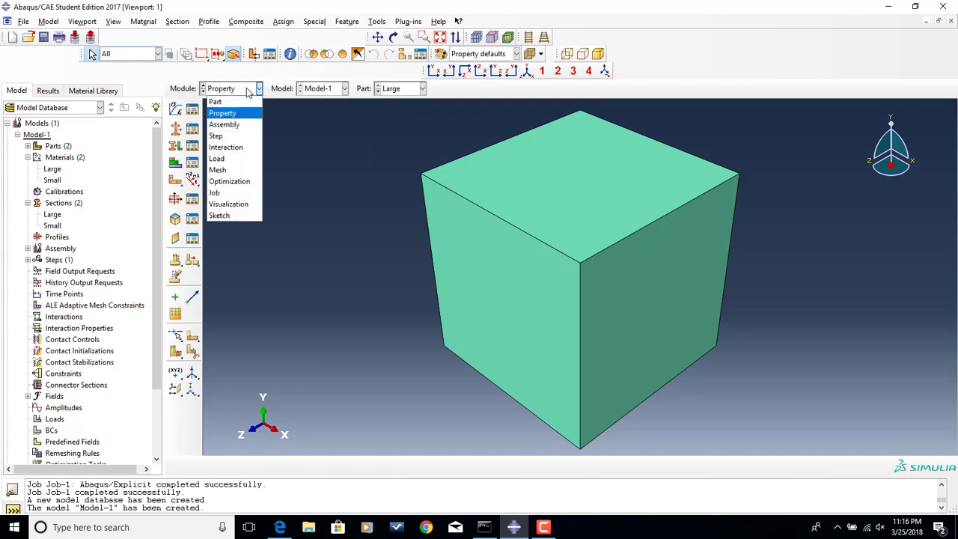
left_click(232, 123)
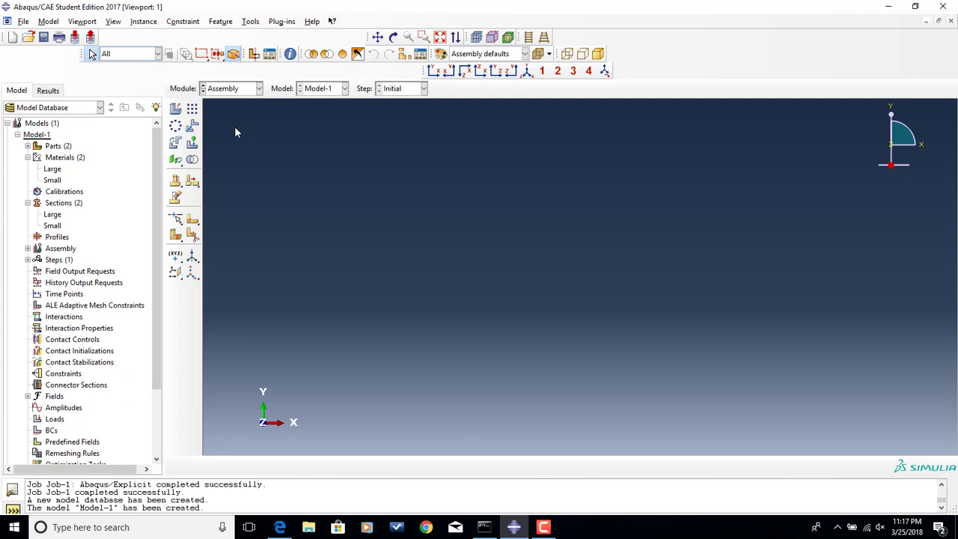
left_click(177, 109)
left_click(128, 169)
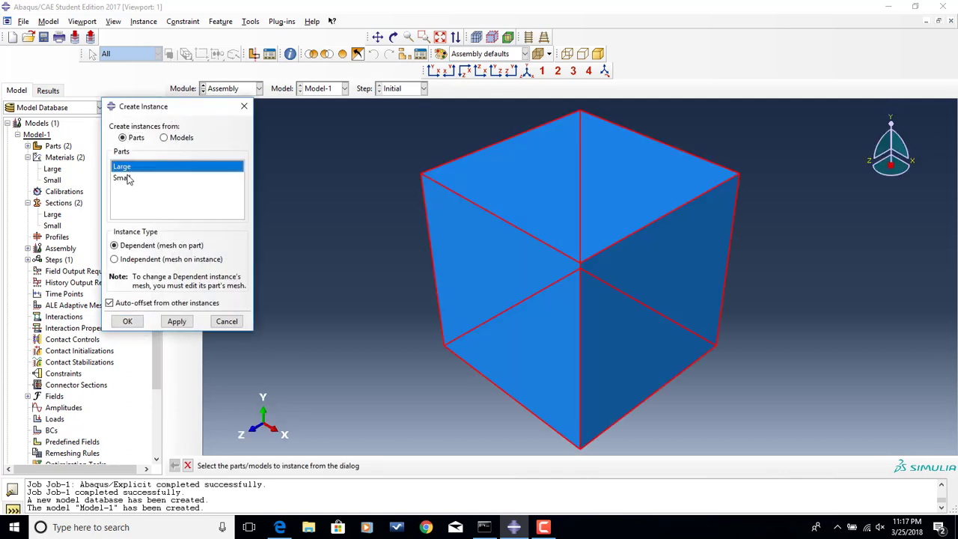
left_click(126, 179, "shift")
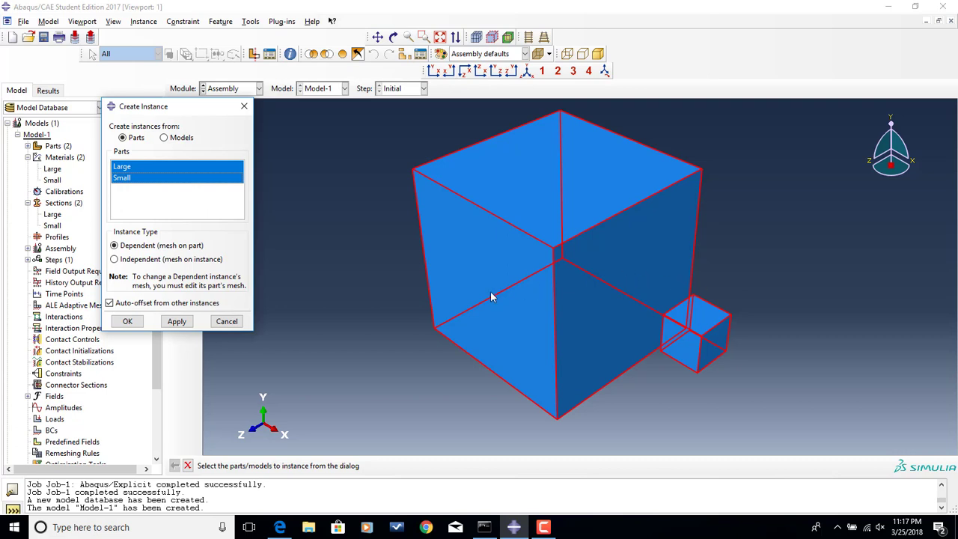
left_click(120, 304)
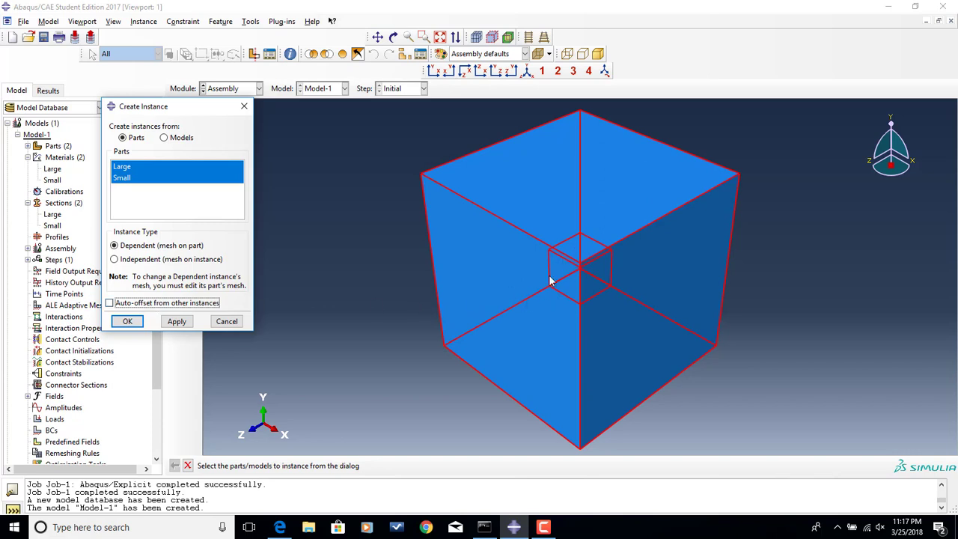
left_click(139, 307)
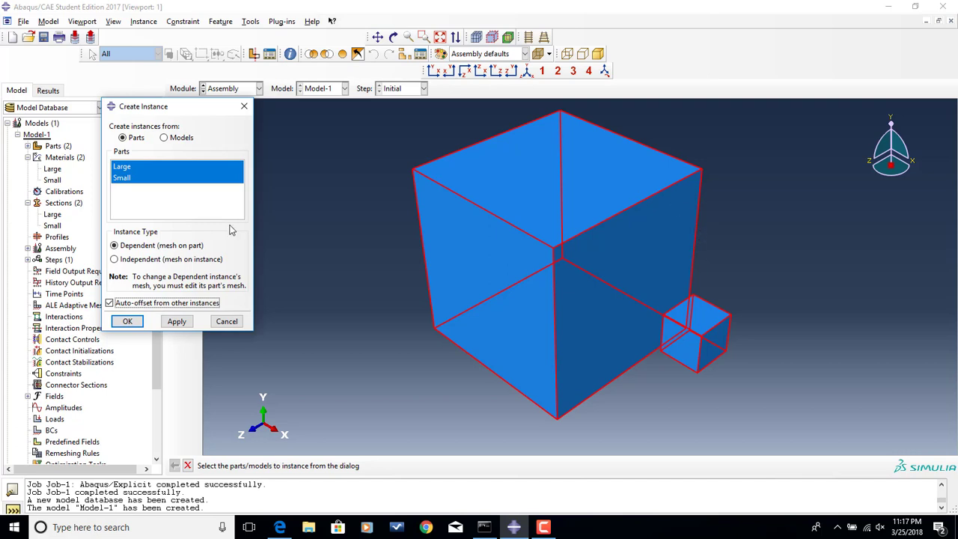
left_click(127, 321)
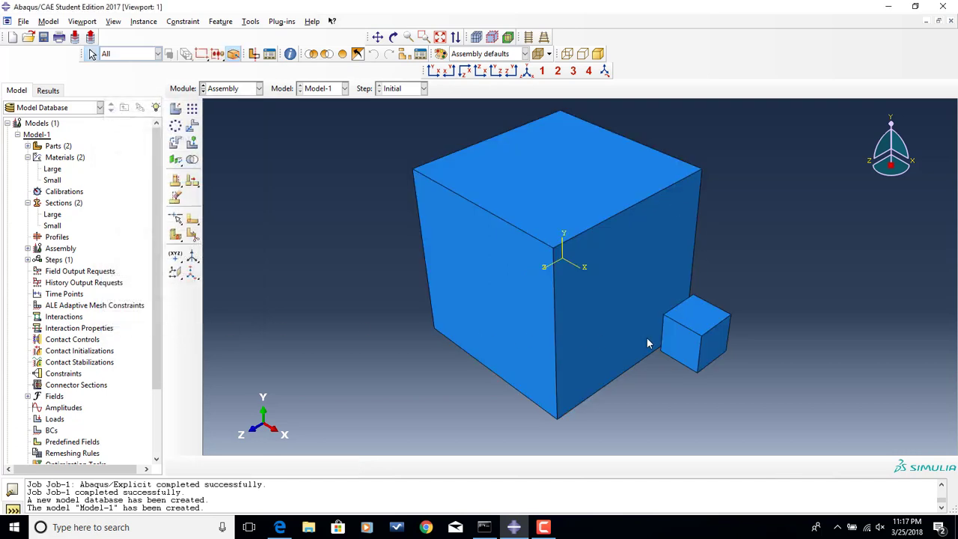
left_click_drag(671, 324, 678, 274, "ctrl+alt")
scroll(678, 336, "down", 5)
scroll(684, 338, "up", 5)
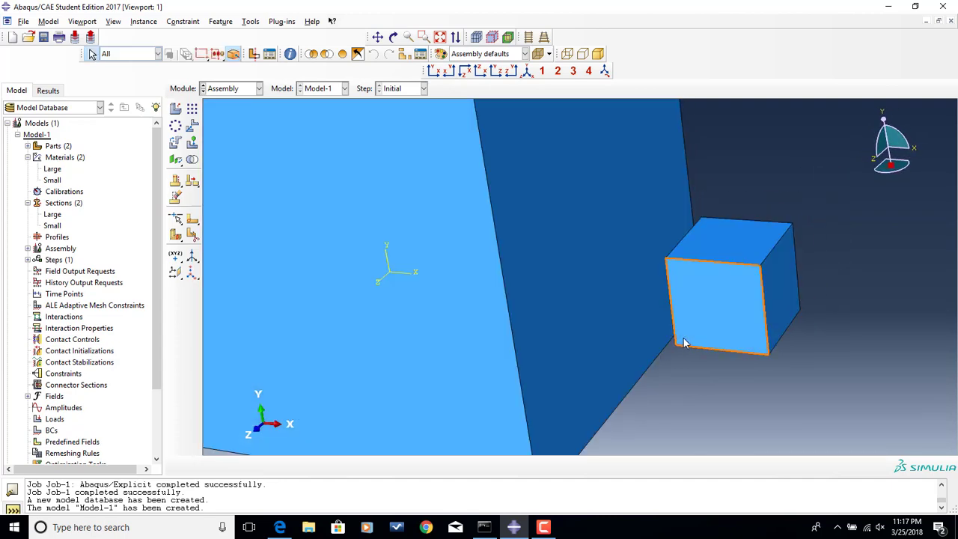
Translate the small cube's instance from its bottom corner vertex to the adjacent bottom corner of the large cube, bringing their faces into contact.
mouse_move(743, 327)
left_mouse_down("ctrl+alt")
mouse_move(675, 352)
mouse_move(723, 337)
left_mouse_up("ctrl+alt")
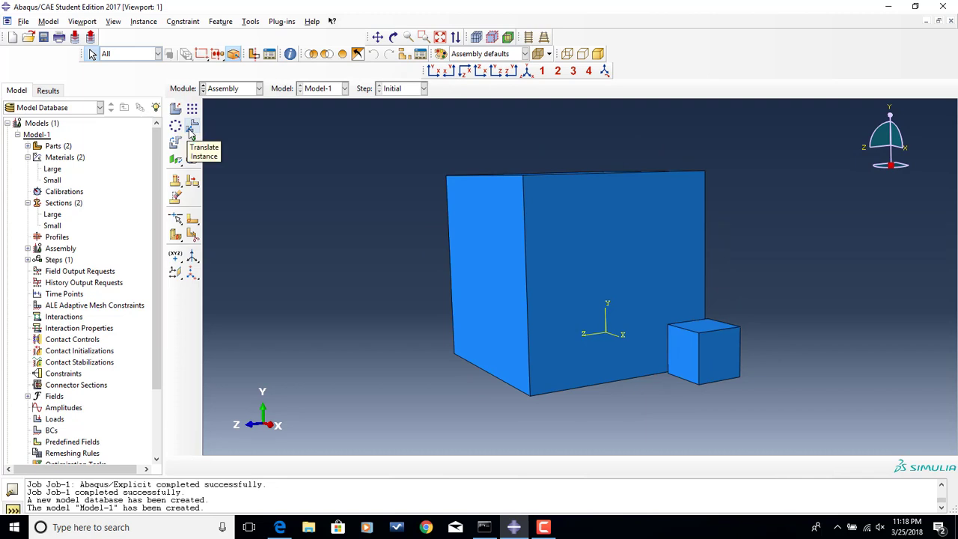
left_click(191, 126)
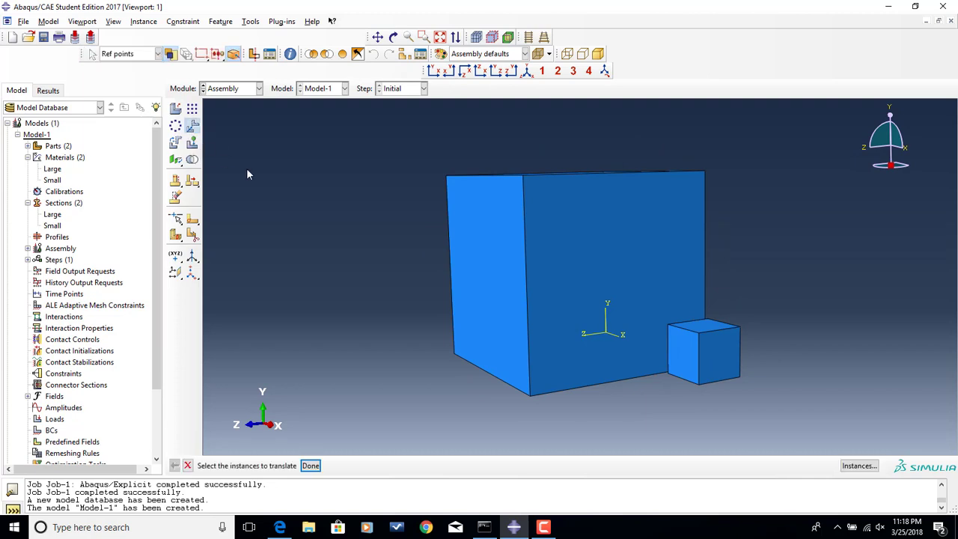
left_click(708, 353)
middle_click(842, 361)
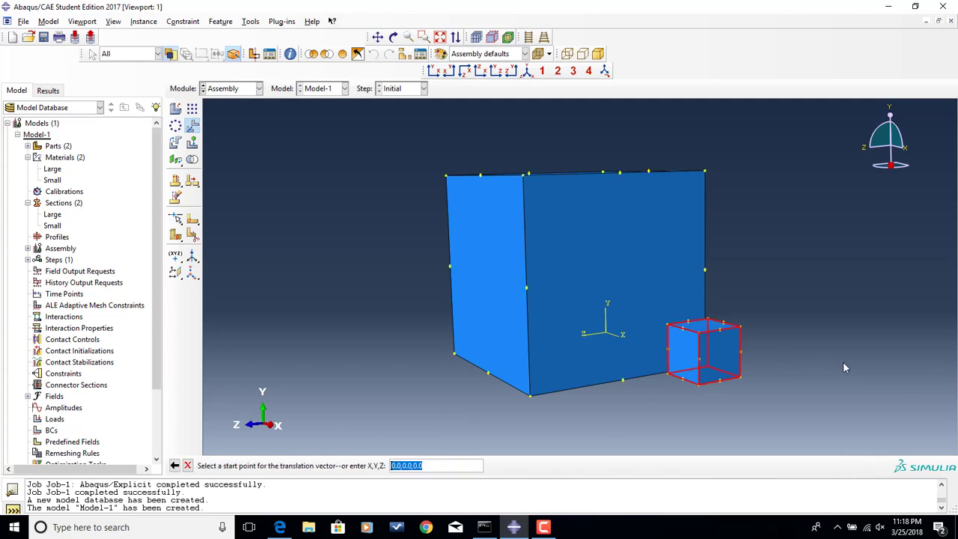
mouse_move(779, 362)
left_mouse_down("ctrl+alt")
mouse_move(682, 361)
mouse_move(558, 322)
mouse_move(528, 325)
mouse_move(532, 310)
mouse_move(483, 351)
left_mouse_up("ctrl+alt")
scroll(484, 351, "down", 5)
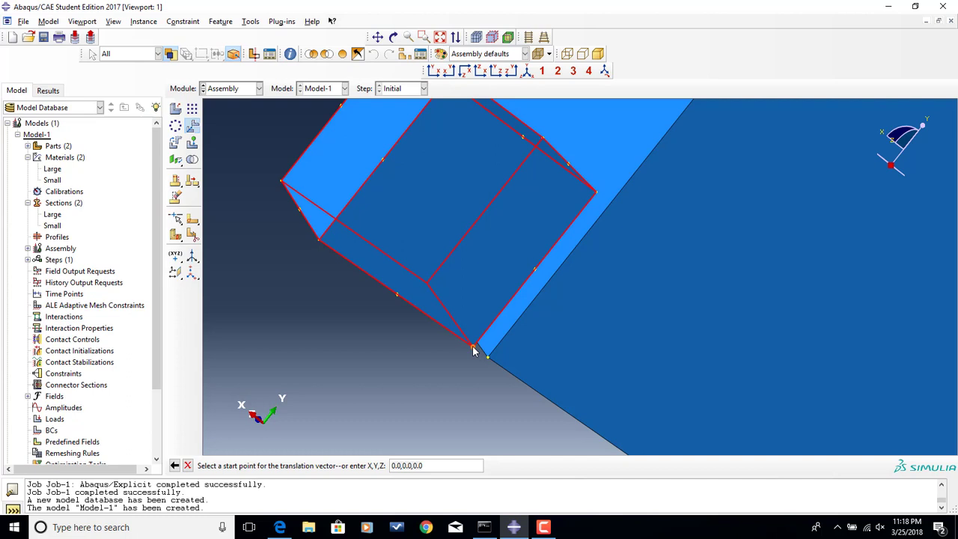
left_click(473, 349)
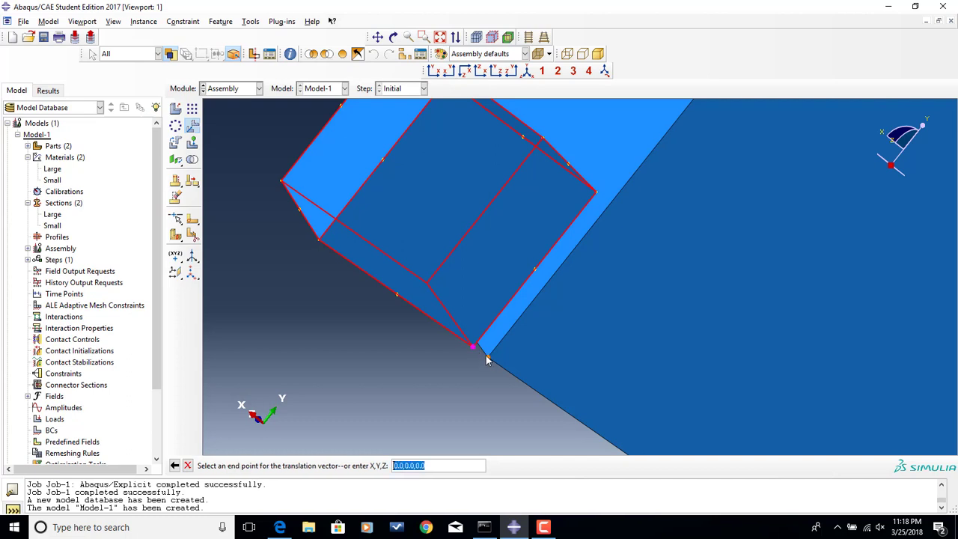
left_click(488, 357)
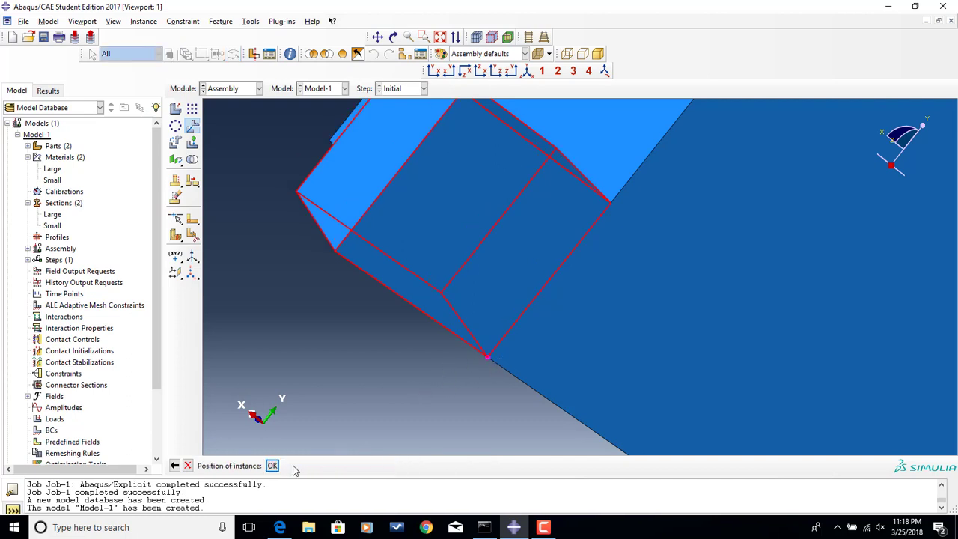
left_click(273, 466)
scroll(392, 382, "up", 3)
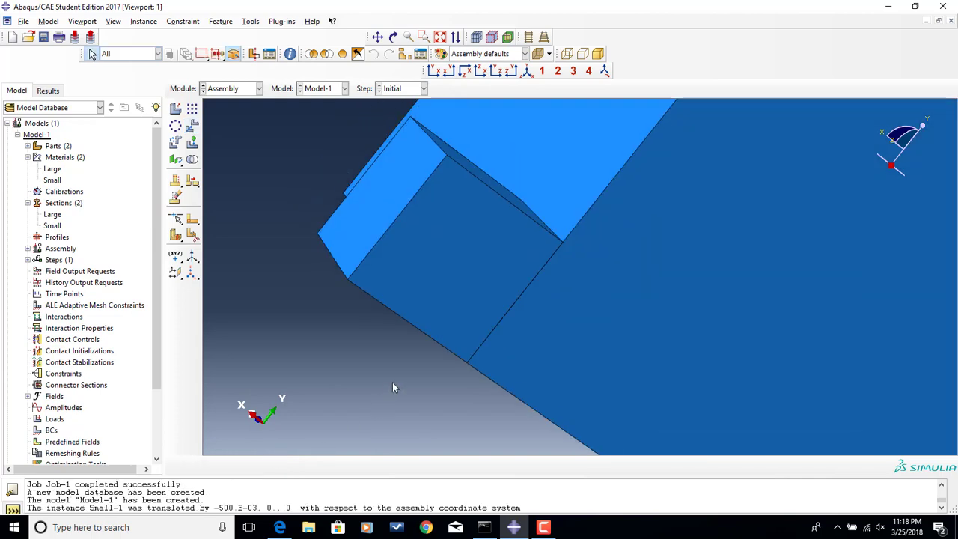
scroll(484, 288, "up", 2)
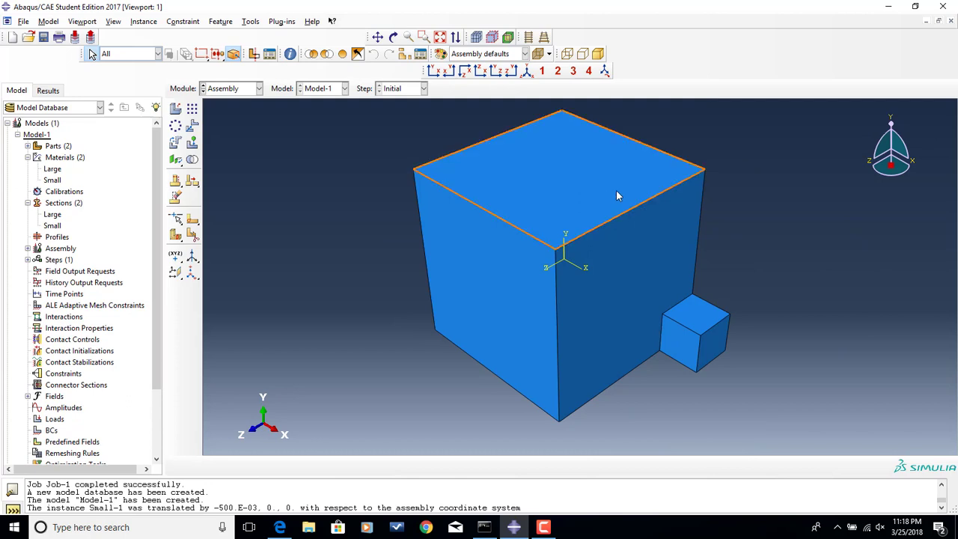
Consult the workshop brief in the browser, and translate the small cube in Abaqus from 0.0,0.0,0.0 to 0.5,7.5,7.5.
left_click(279, 527)
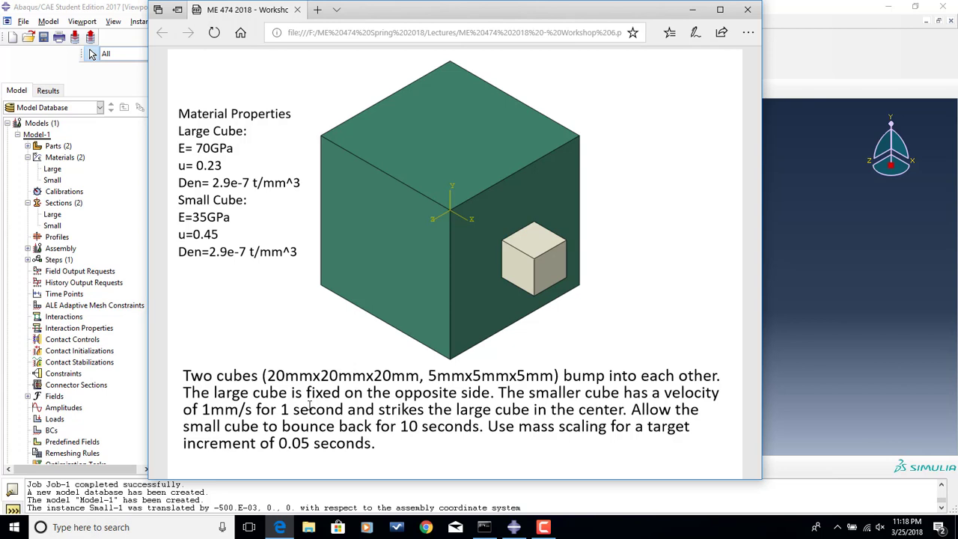
left_click(844, 12)
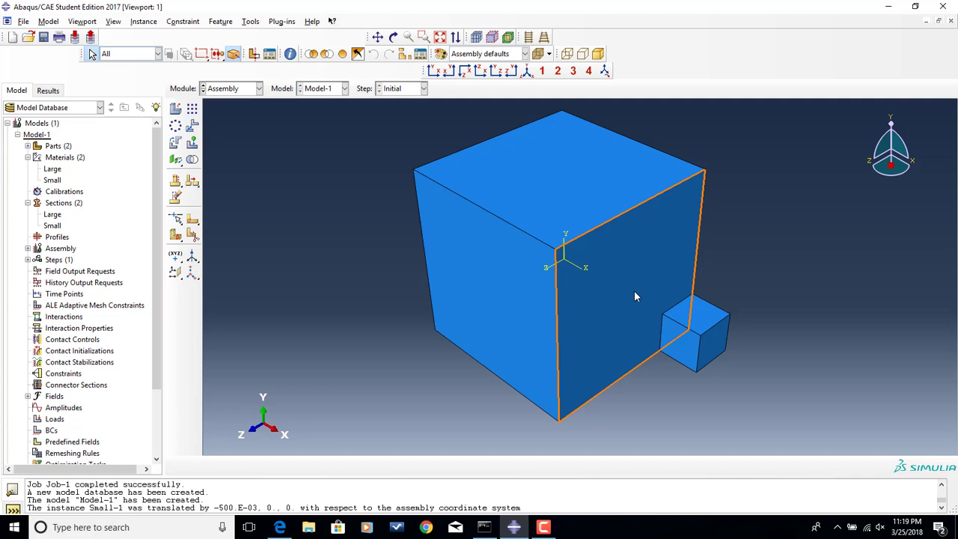
left_click(192, 129)
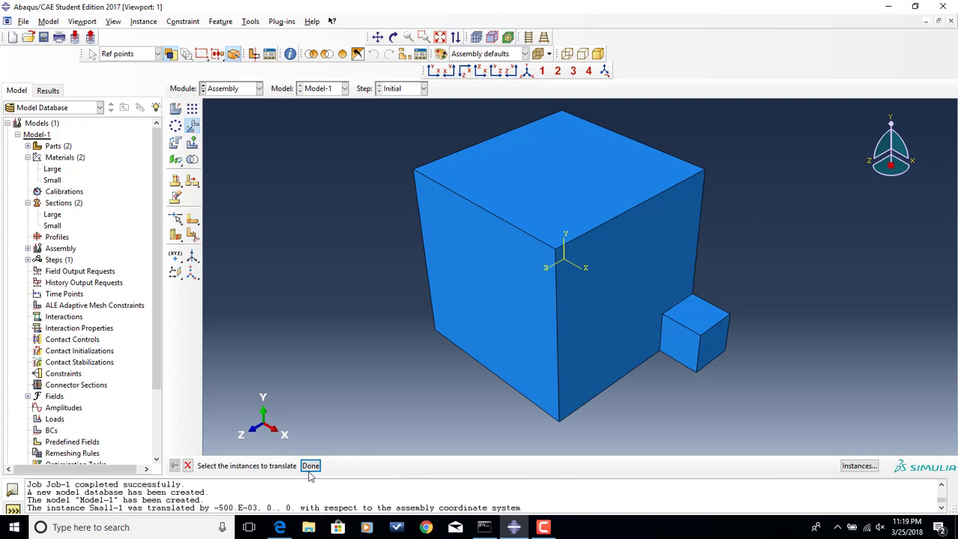
left_click(687, 341)
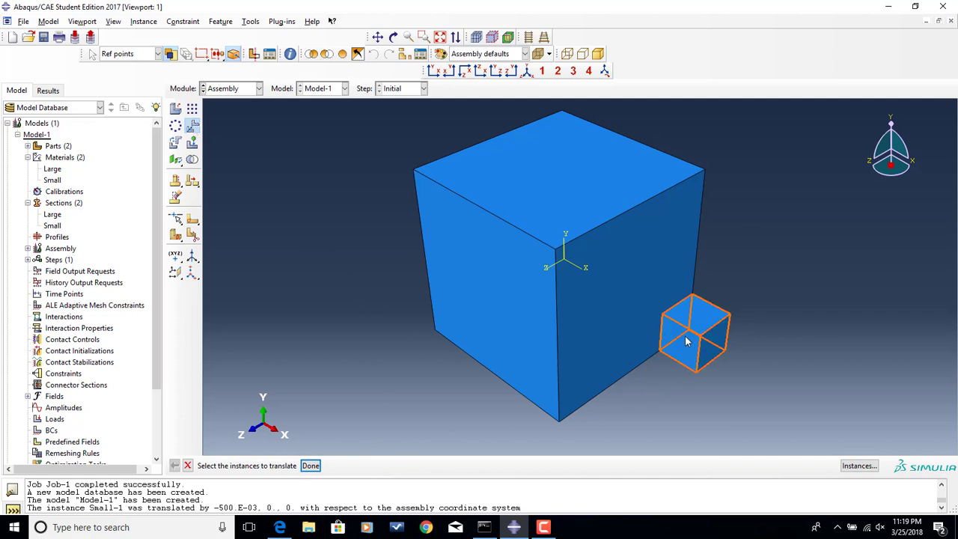
middle_click(766, 355)
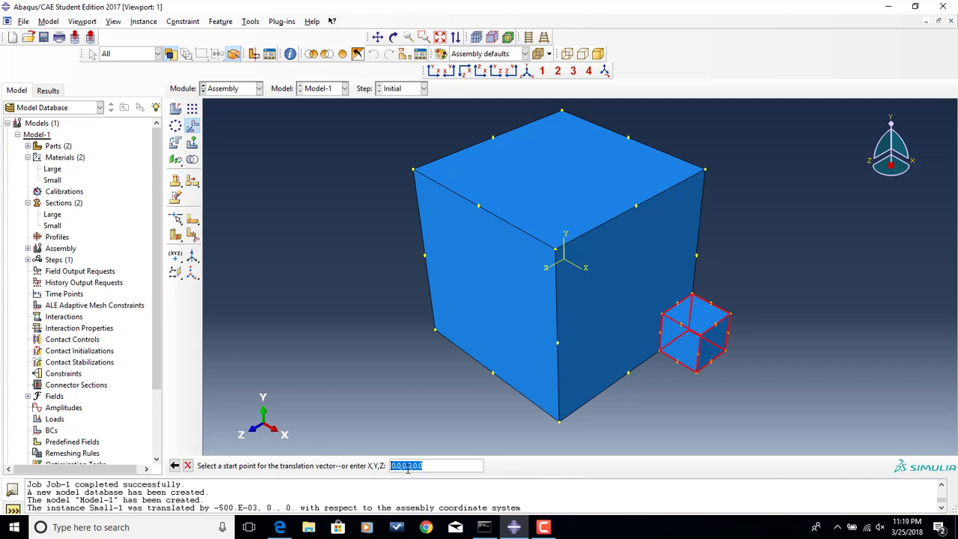
key("Return")
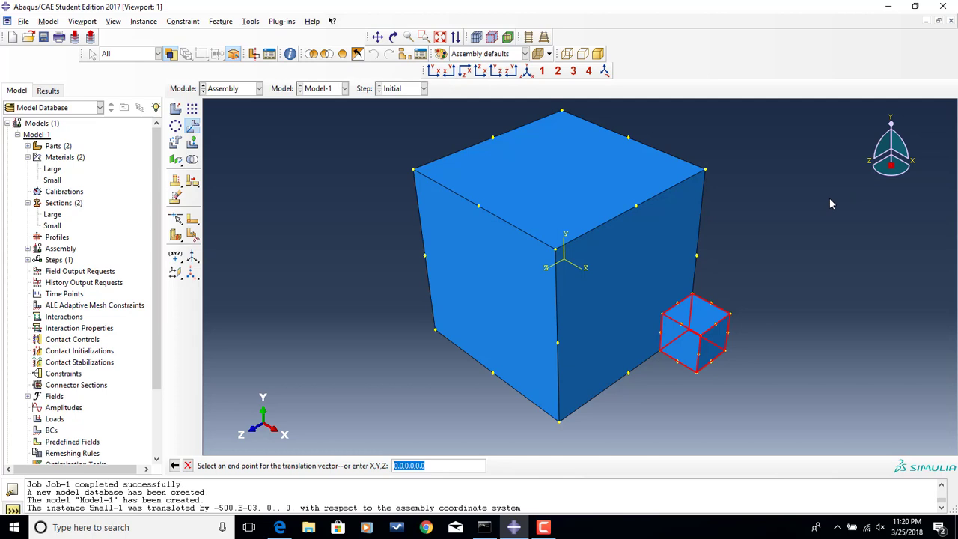
type("0.5")
type(",7.5,7.5")
key("Return")
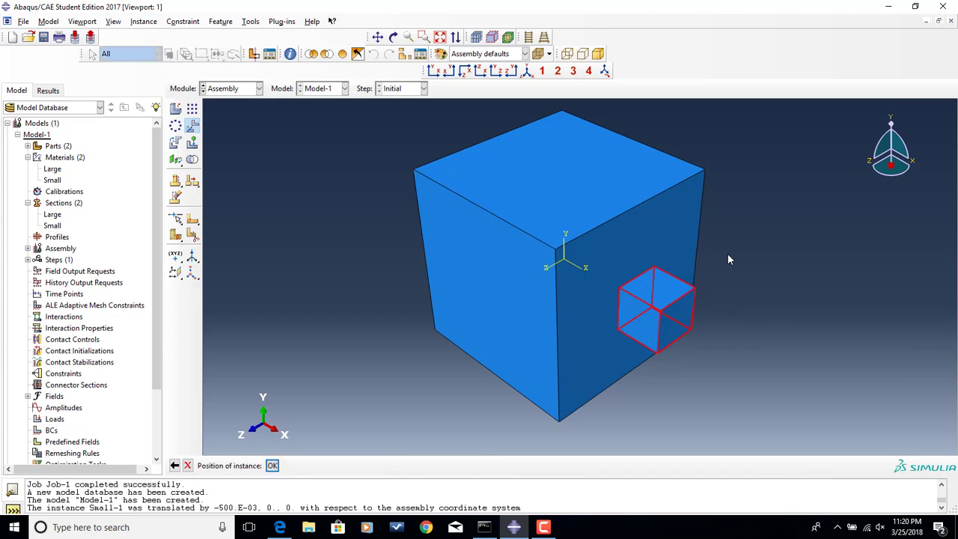
Check the small cube's placement in the XY view with perspective off, return to the isometric view, and accept the position.
mouse_move(739, 352)
left_mouse_down("ctrl+alt")
mouse_move(710, 309)
mouse_move(681, 300)
mouse_move(732, 280)
left_mouse_up("ctrl+alt")
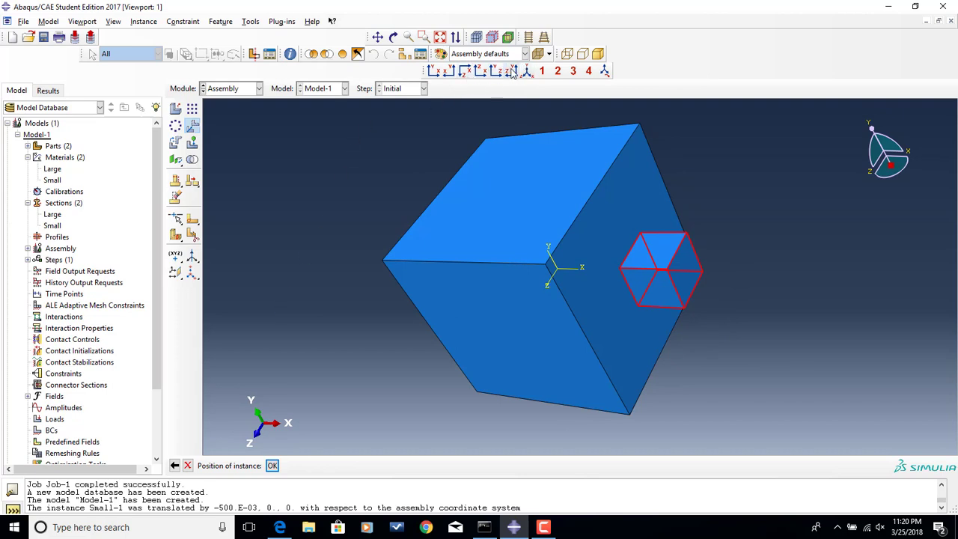
left_click(433, 72)
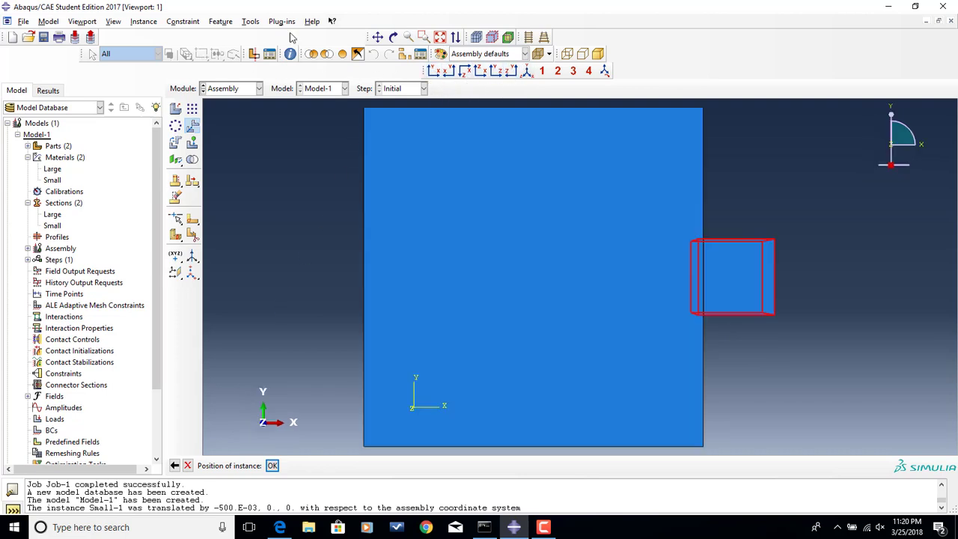
left_click(528, 38)
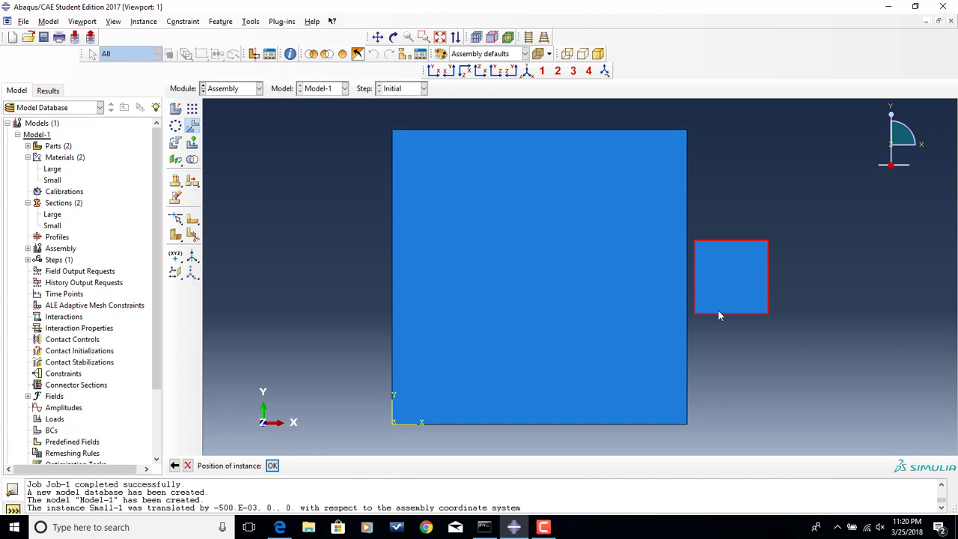
left_click(526, 70)
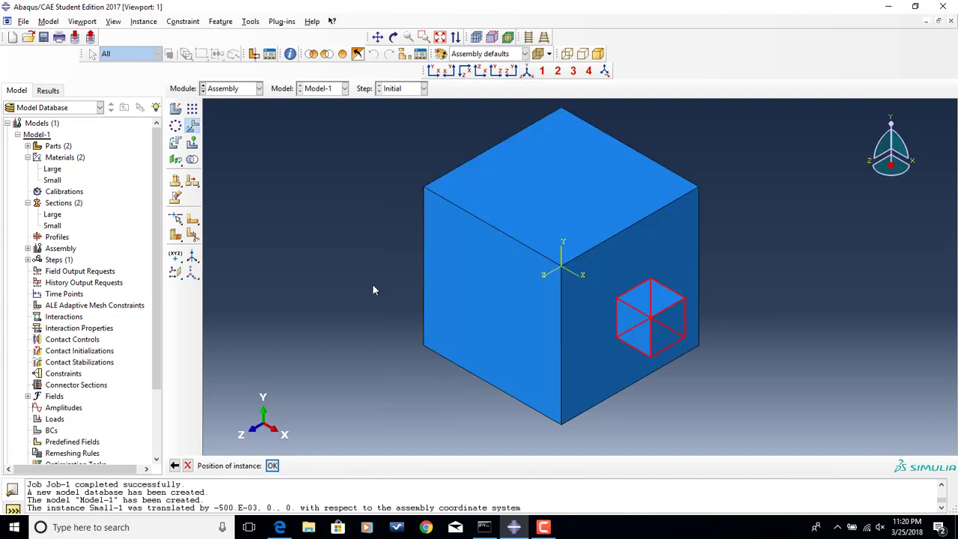
left_click(273, 465)
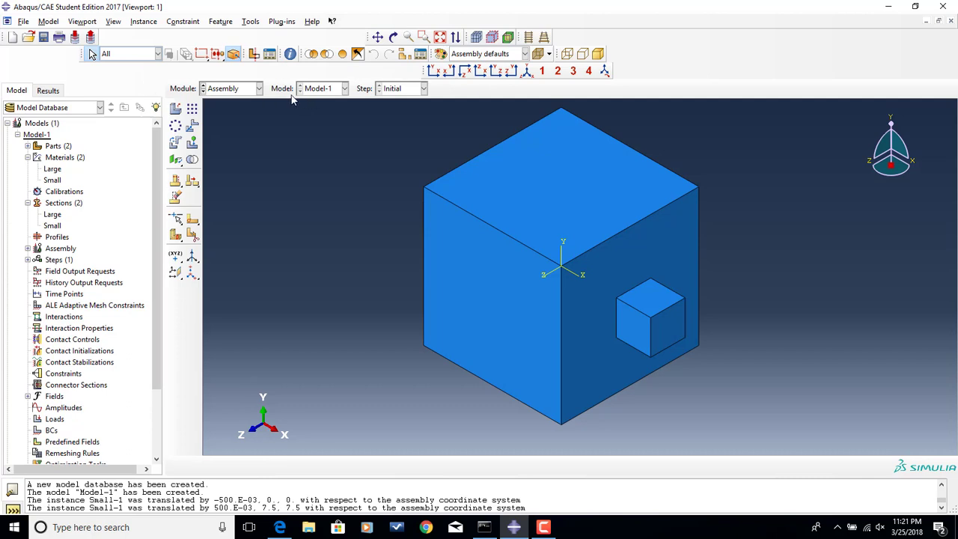
In the Step module, create a Dynamic, Explicit step named Speed after the Initial step.
left_click(258, 90)
left_click(231, 136)
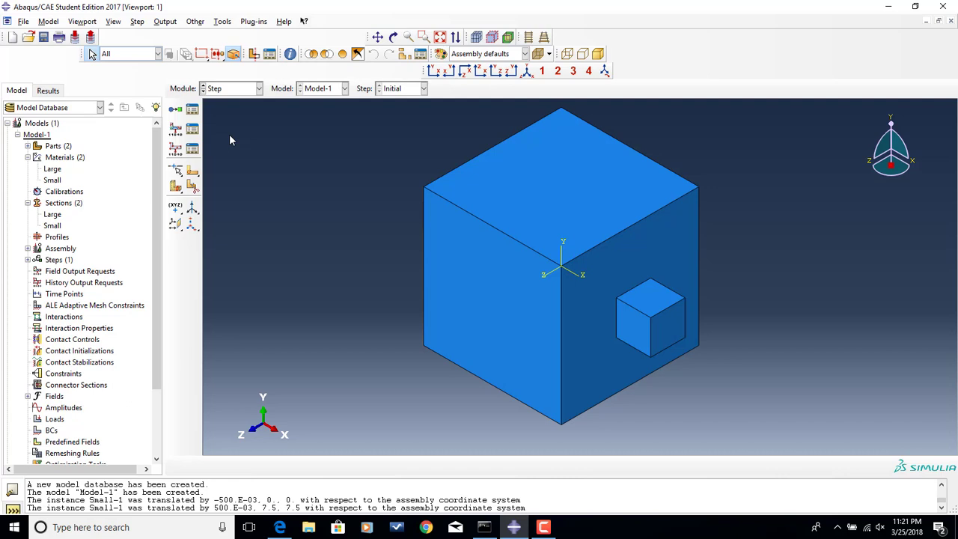
left_click(177, 112)
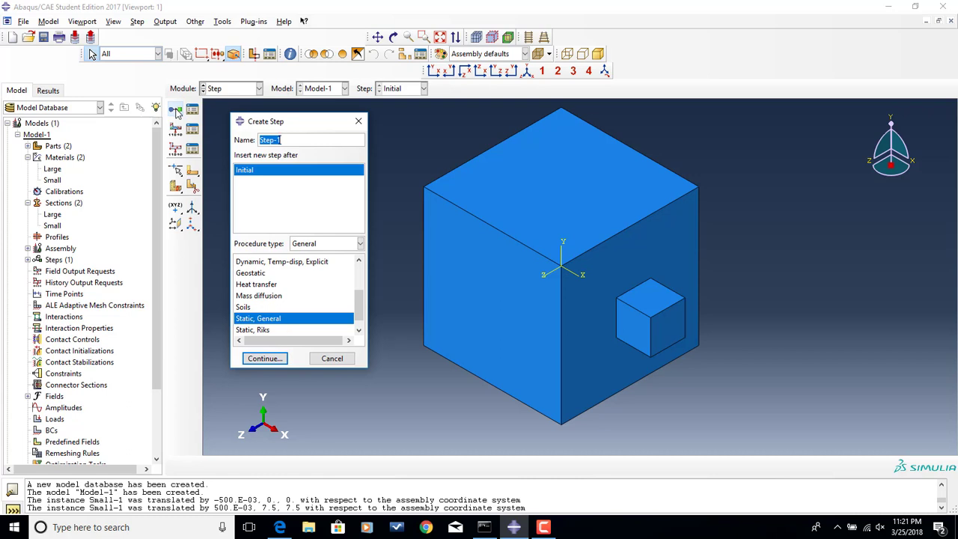
type("Speed")
left_click(359, 261)
left_click(358, 262)
left_click(358, 261)
left_click(274, 286)
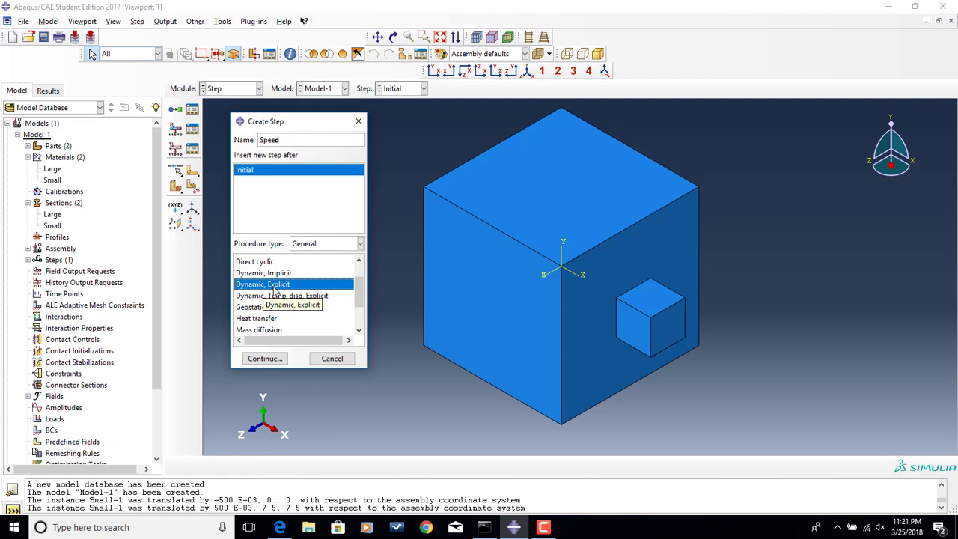
left_click(263, 358)
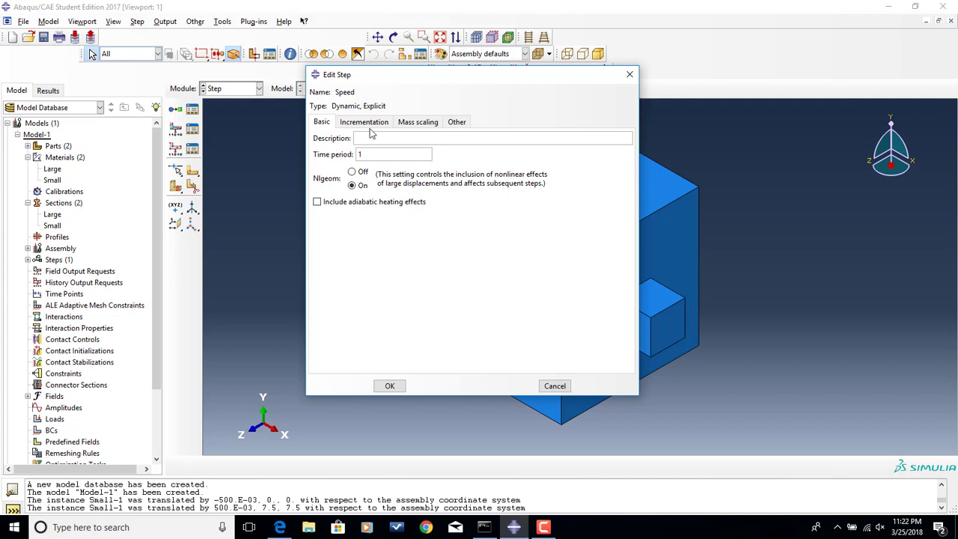
Check the brief for the mass scaling target, and give the Speed step a whole-model, semi-automatic scaling definition with a target time increment of 0.05.
left_click(367, 122)
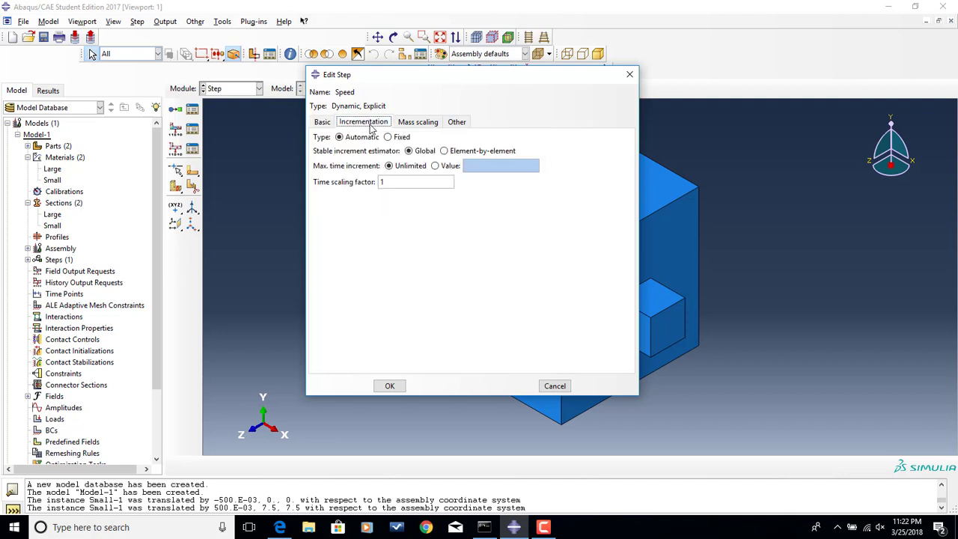
left_click(418, 122)
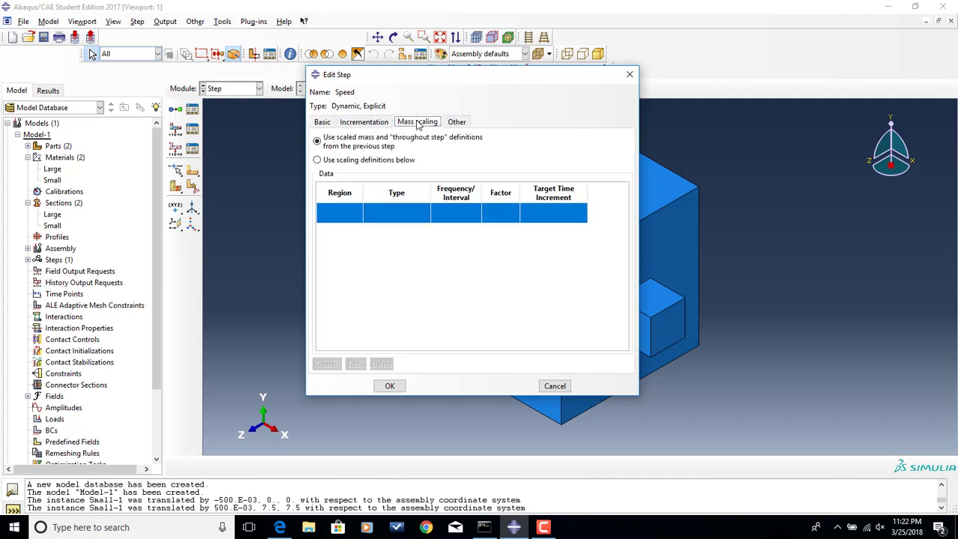
left_click(280, 527)
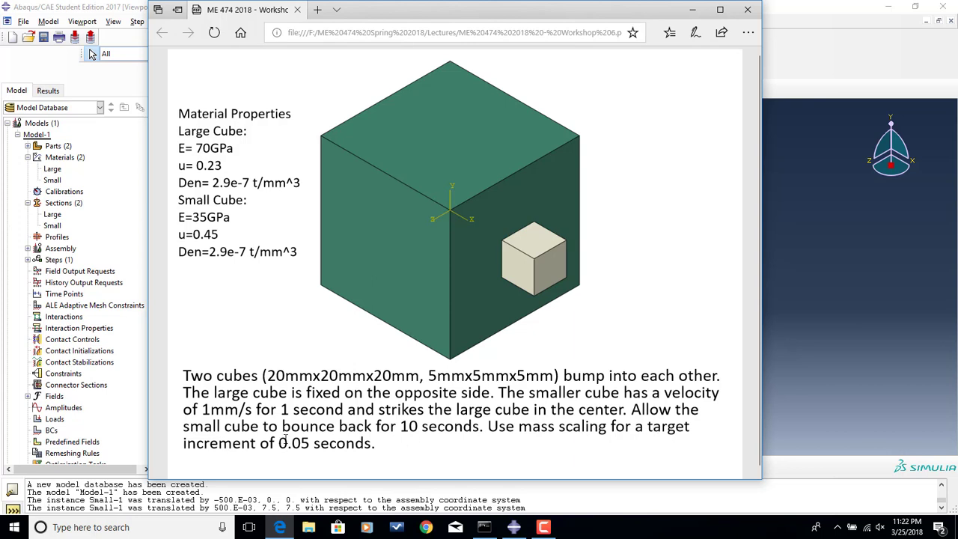
left_click(515, 528)
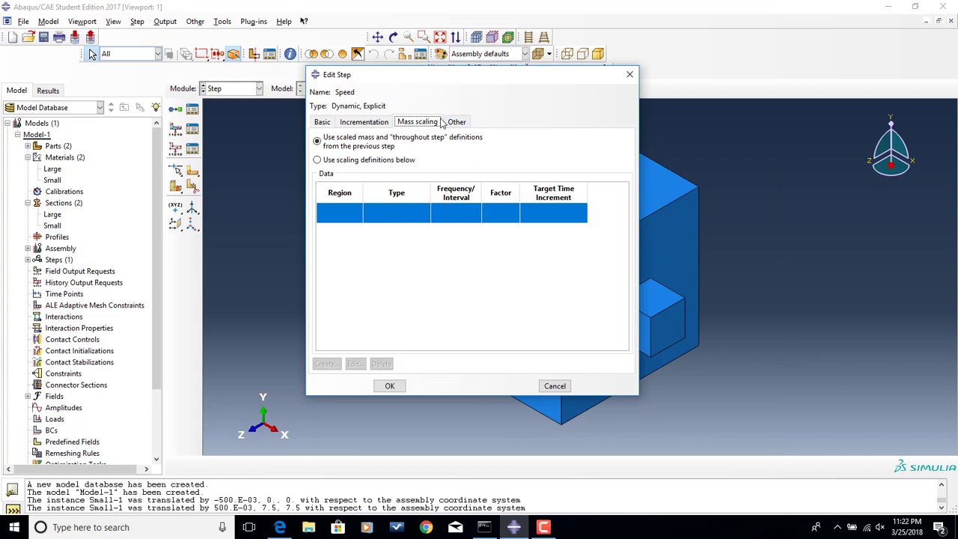
left_click(388, 161)
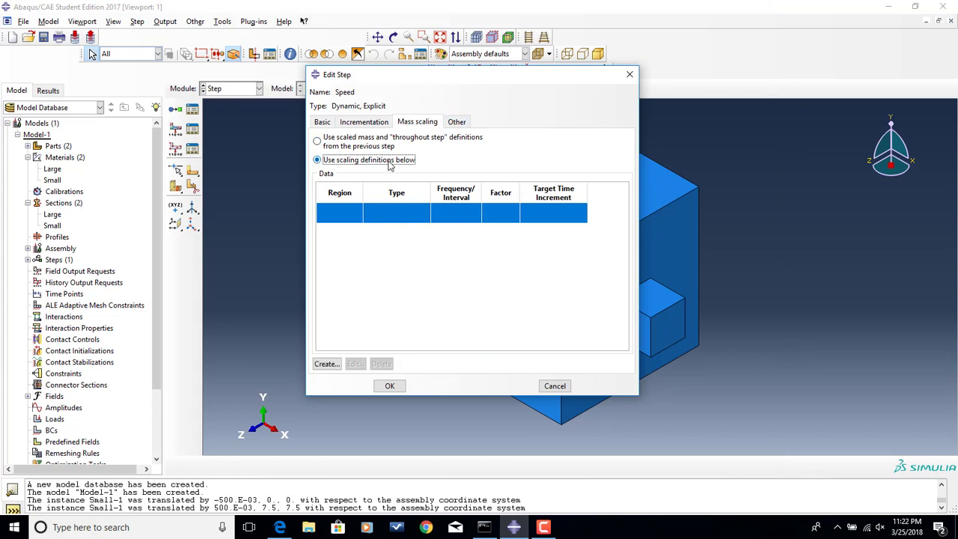
left_click(327, 364)
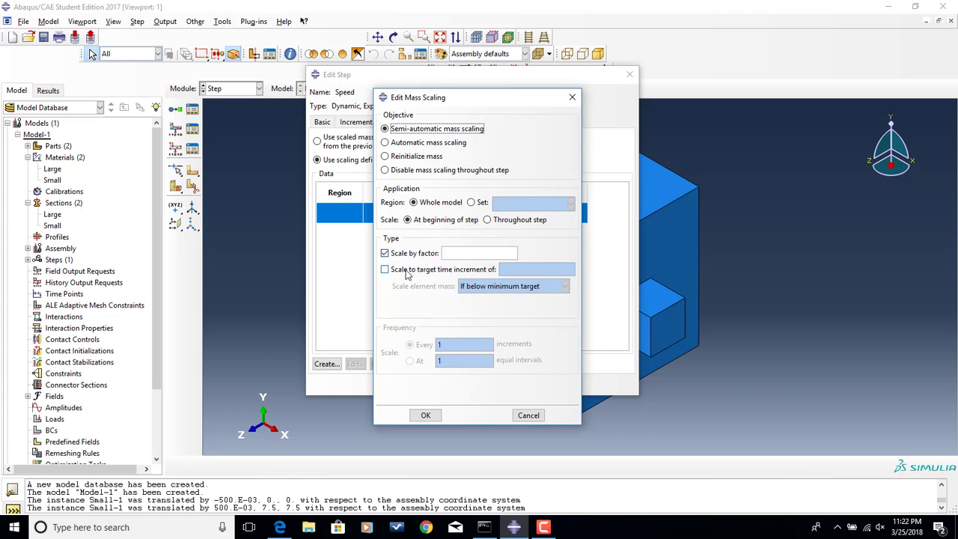
left_click(408, 275)
left_click(521, 270)
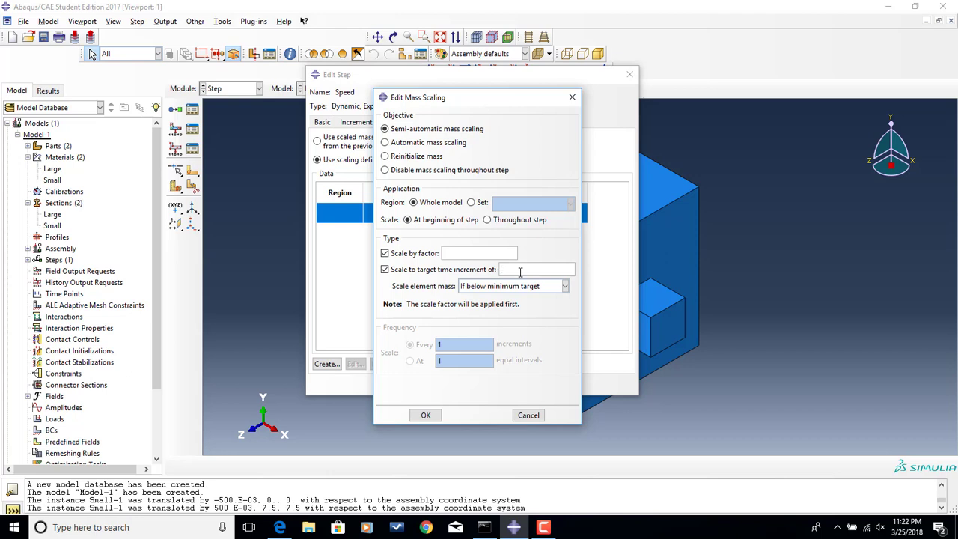
type("0.05")
left_click(437, 416)
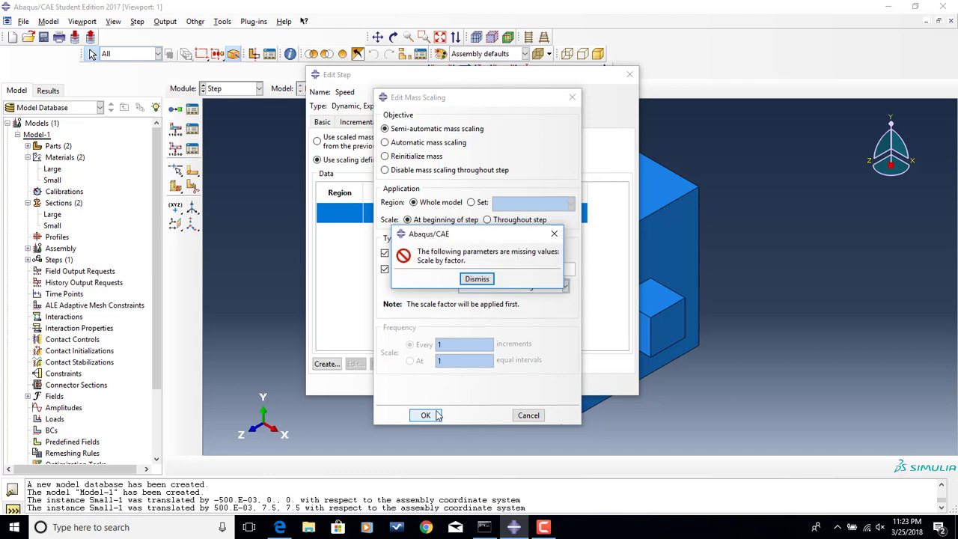
left_click(479, 280)
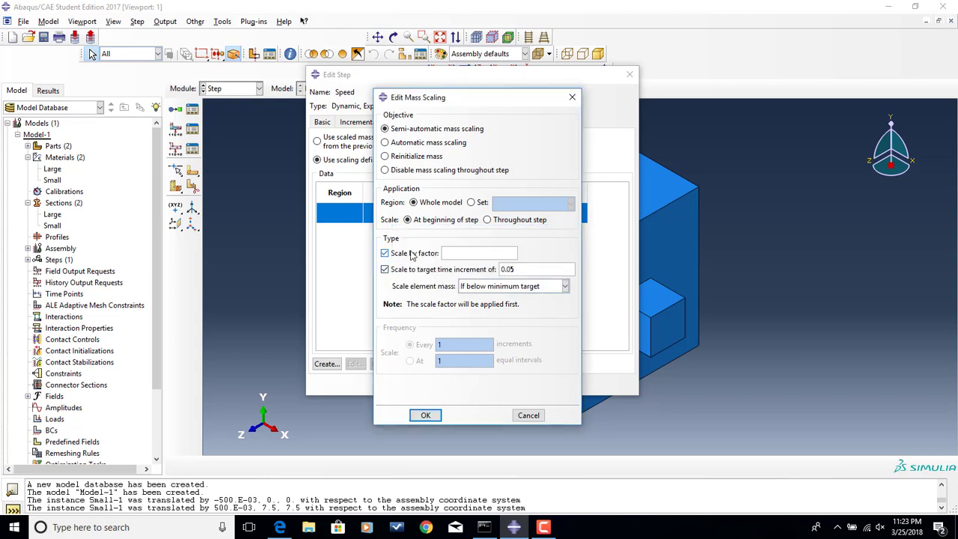
Disable scaling by factor in the mass scaling definition, and save the definition and the Speed step.
left_click(416, 254)
left_click(426, 415)
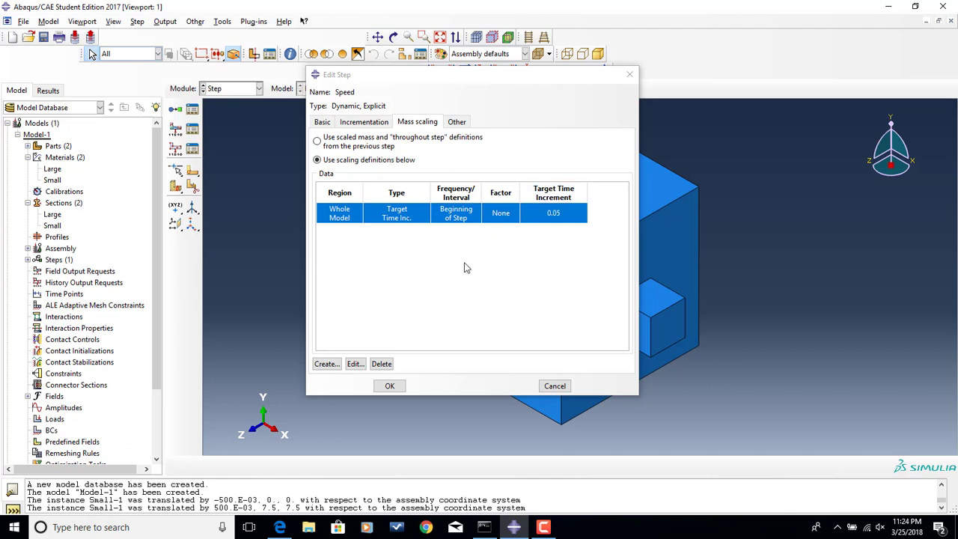
left_click(390, 386)
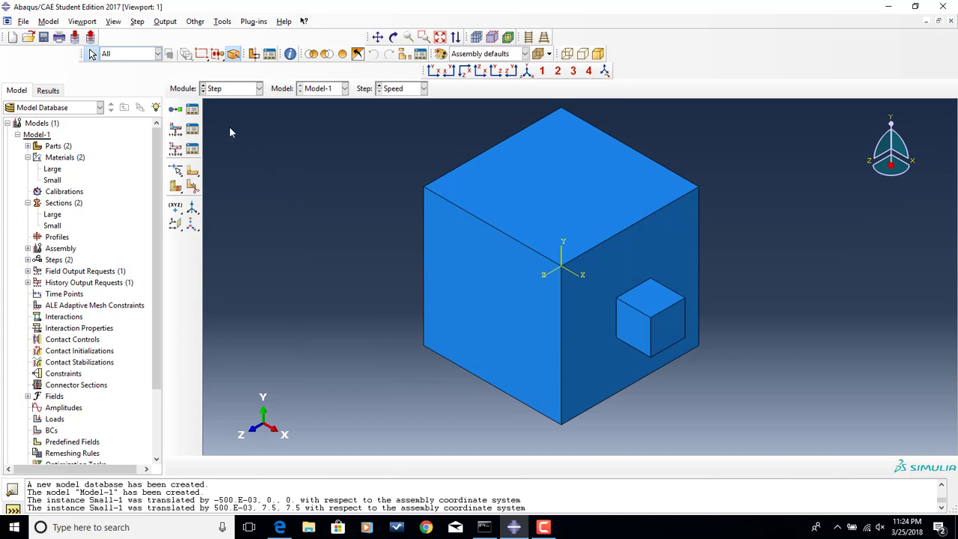
Create a Dynamic, Explicit step named Bounce after Speed, checking the brief for its time period of 10 and keeping the previous step's mass scaling.
left_click(177, 110)
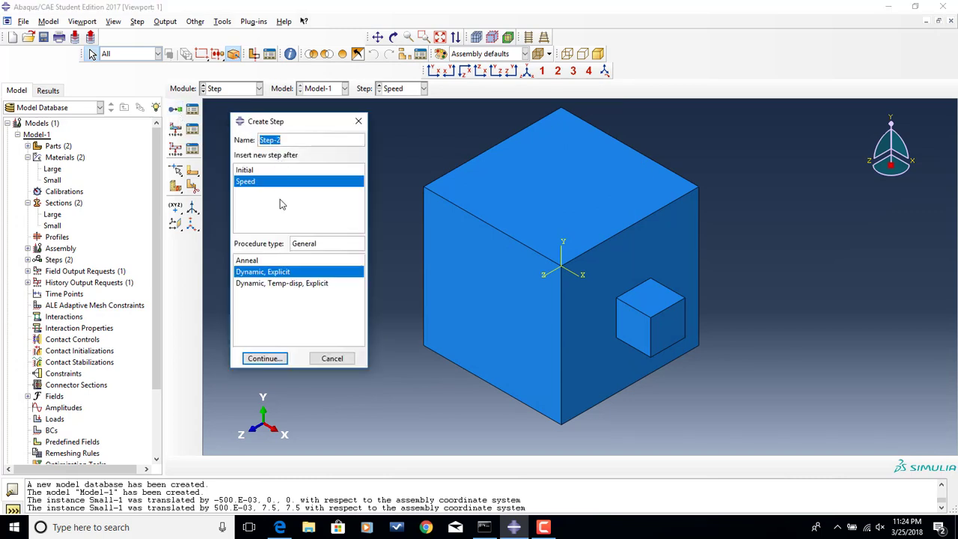
type("Bounce")
left_click(265, 359)
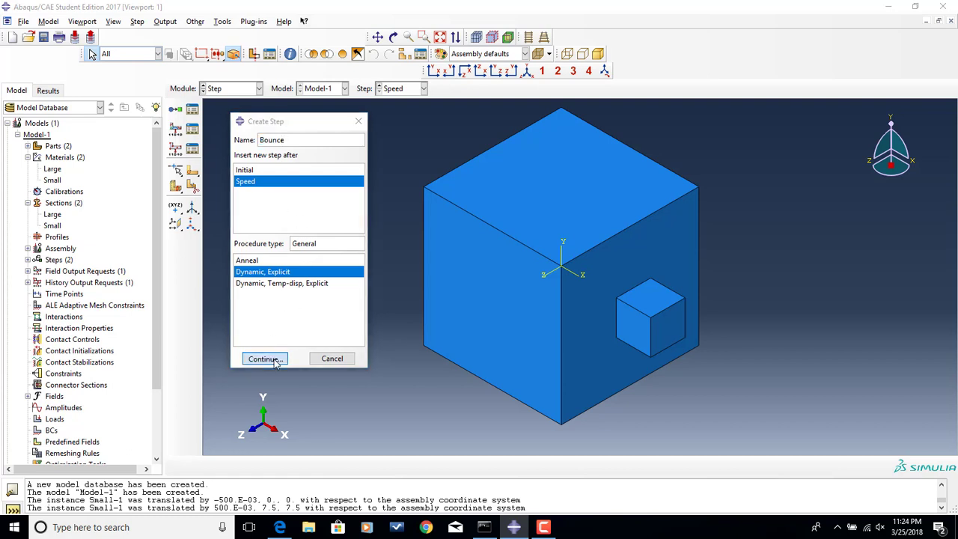
left_click(280, 527)
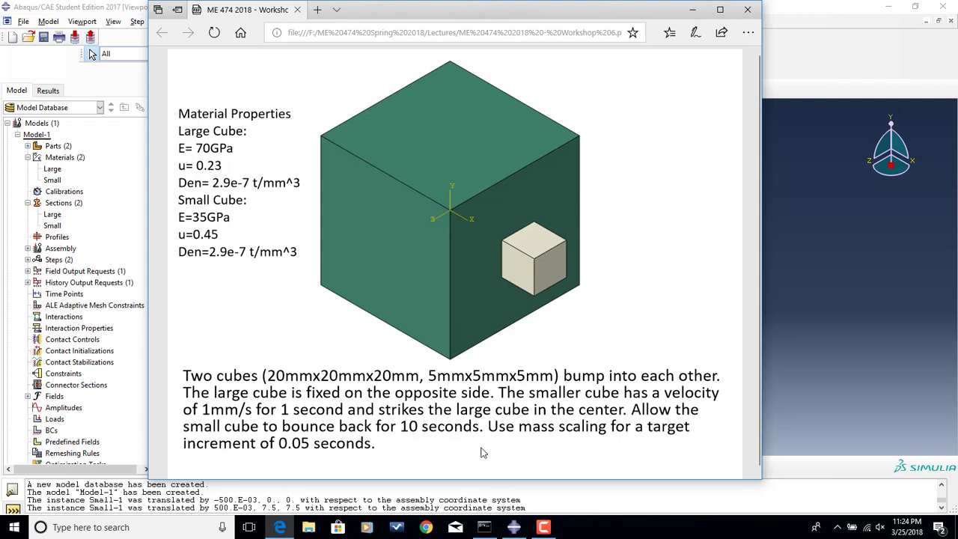
left_click(513, 527)
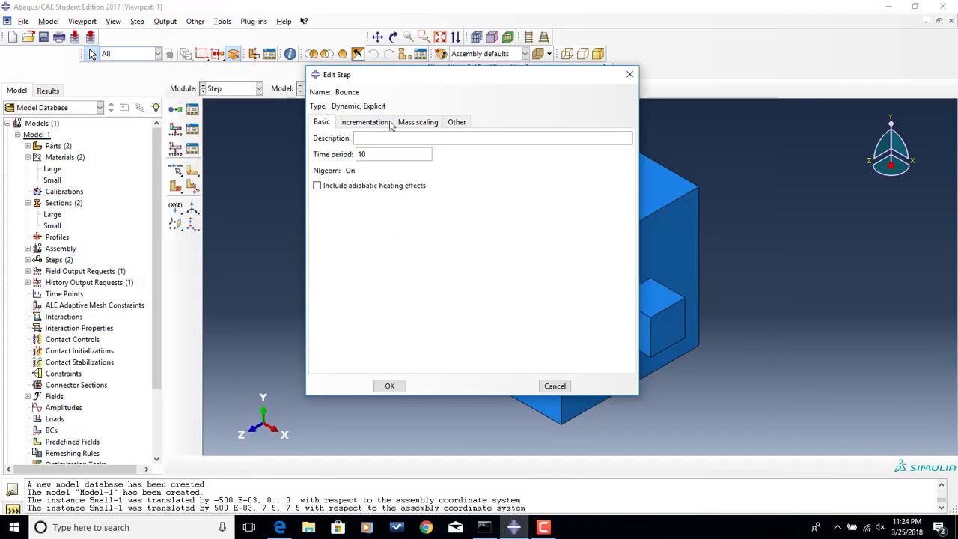
left_click(410, 122)
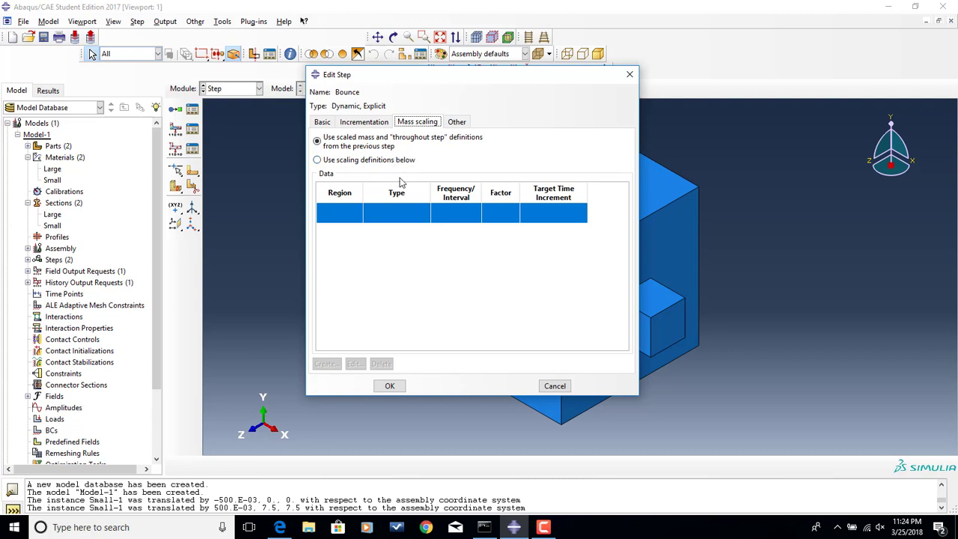
left_click(390, 386)
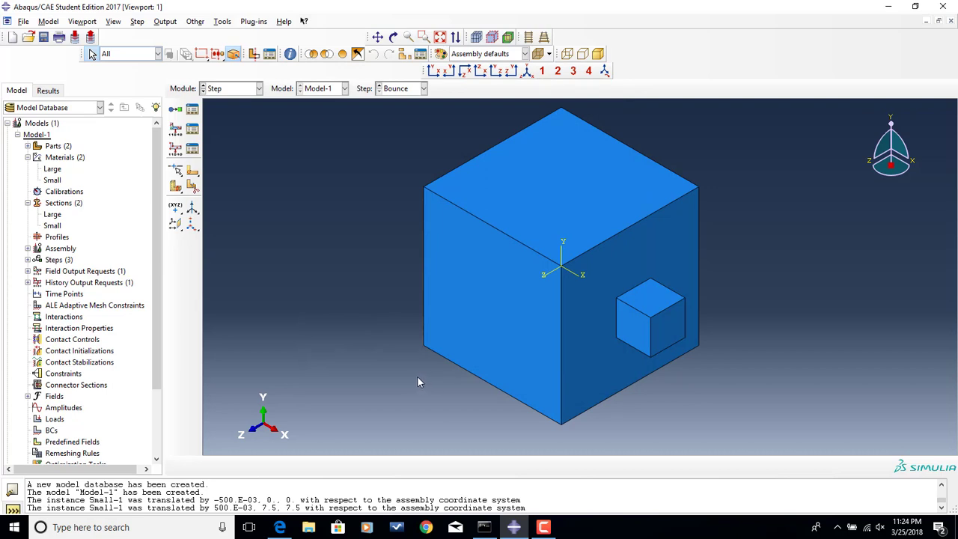
In the Interaction module, create a General contact (Explicit) interaction named Contact in the Initial step.
left_click(258, 88)
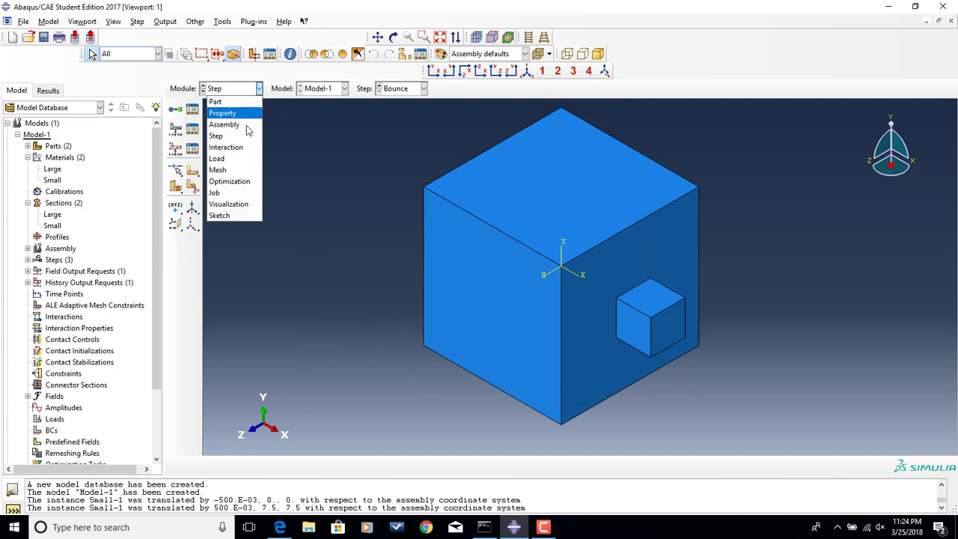
left_click(226, 147)
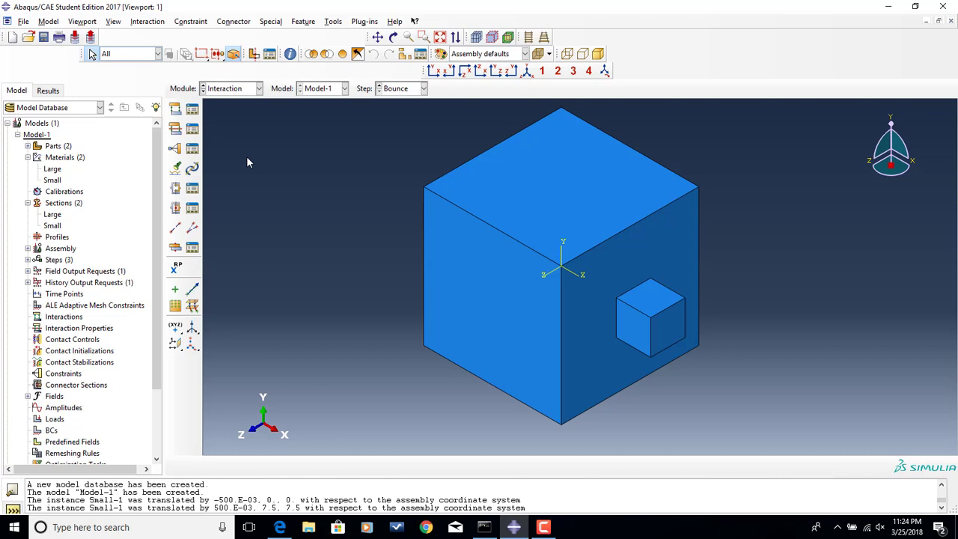
left_click(177, 110)
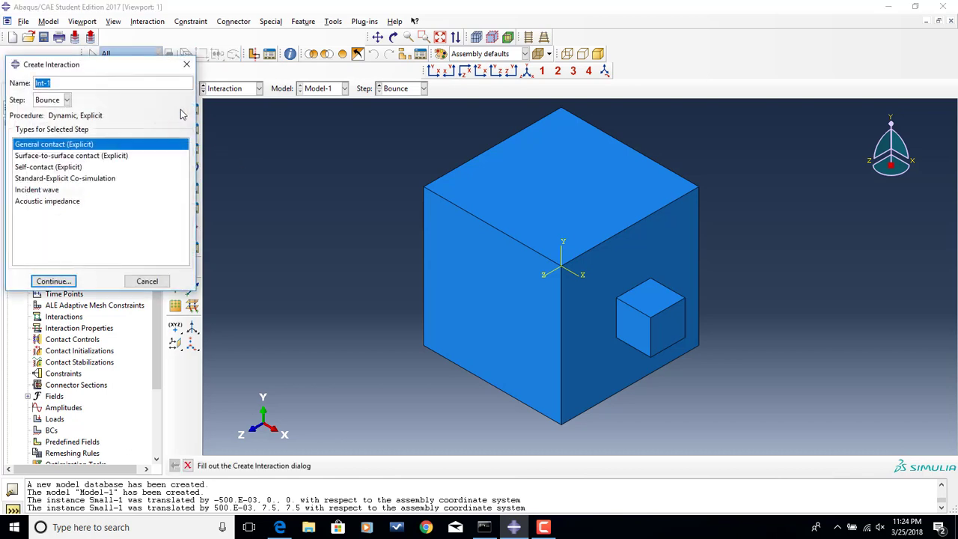
type("Contact")
left_click(39, 101)
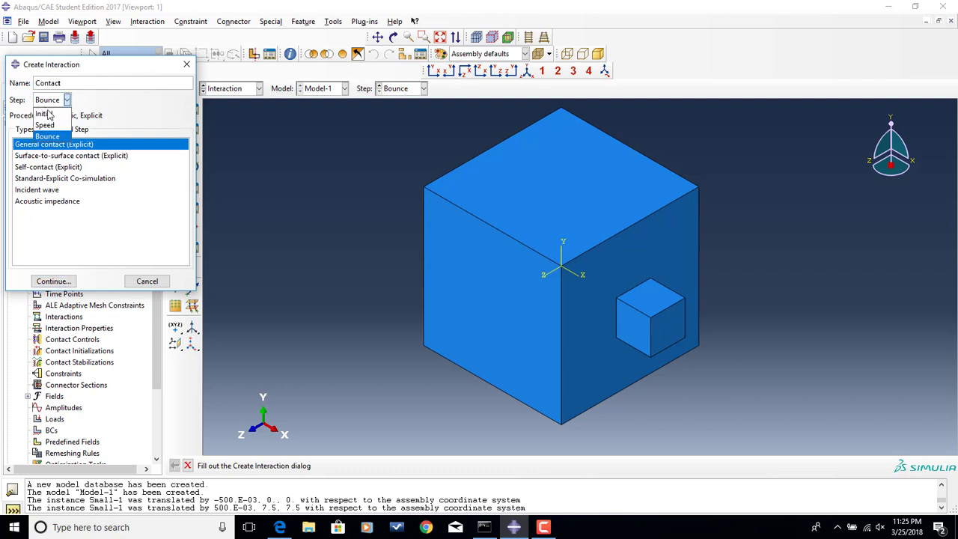
left_click(45, 113)
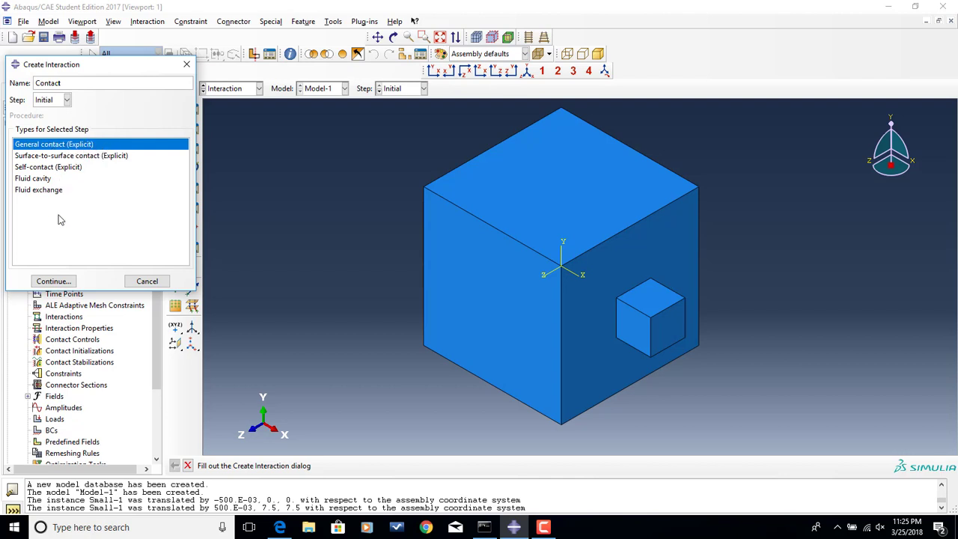
left_click(54, 282)
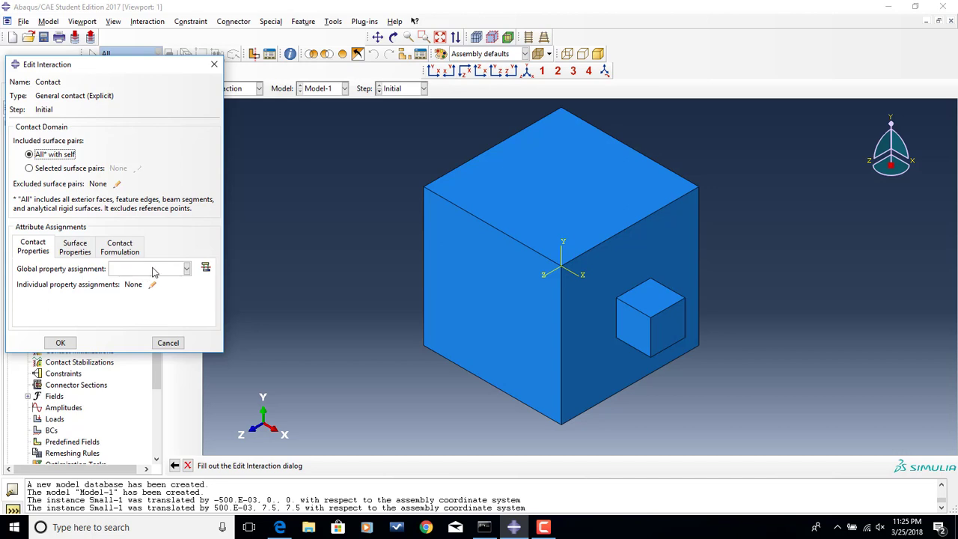
Create a contact property named Contact with frictionless tangential behavior and "Hard" contact normal behavior that allows separation.
left_click(207, 269)
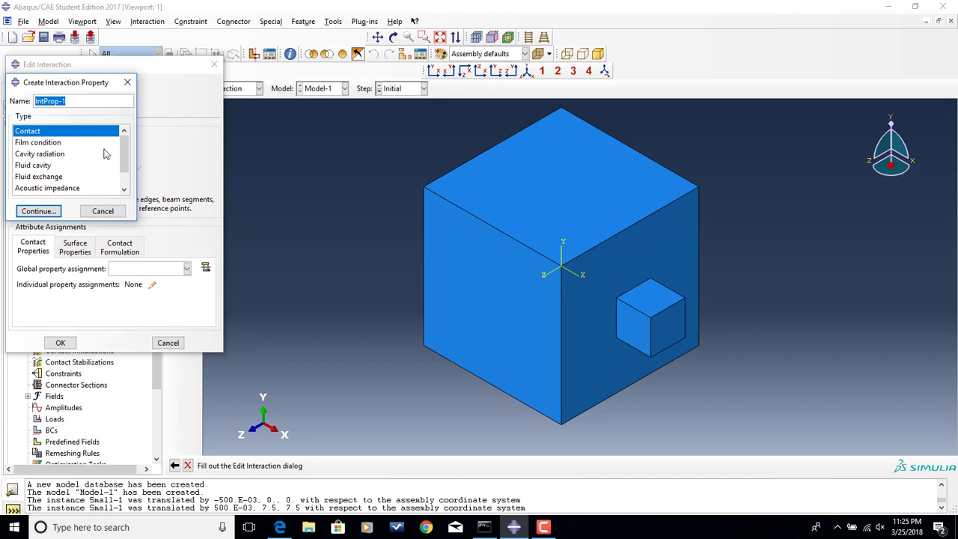
type("Contact")
left_click(42, 211)
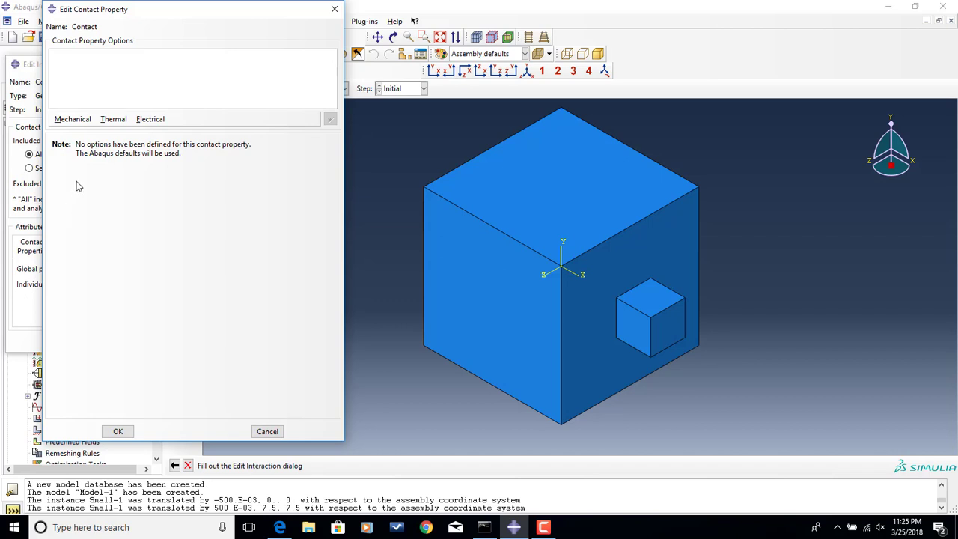
left_click(80, 121)
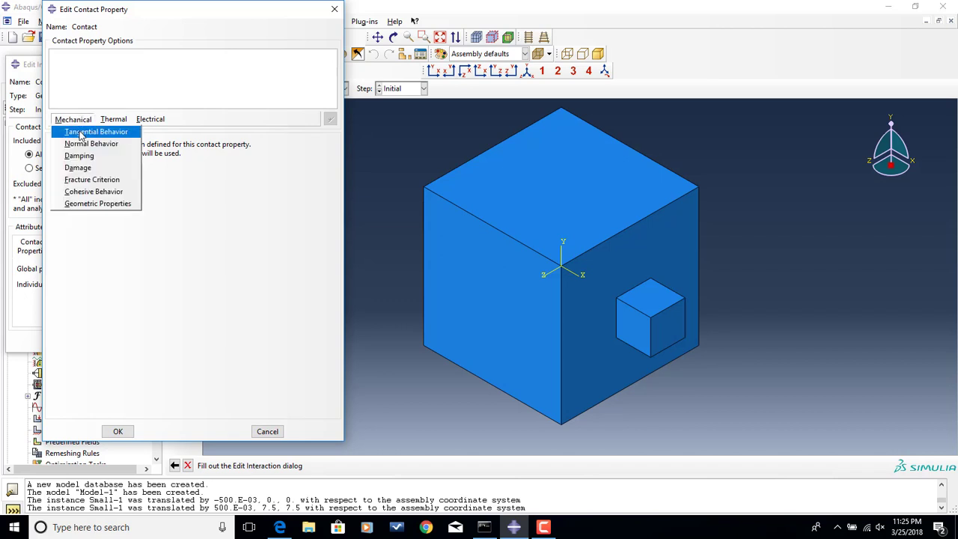
left_click(81, 133)
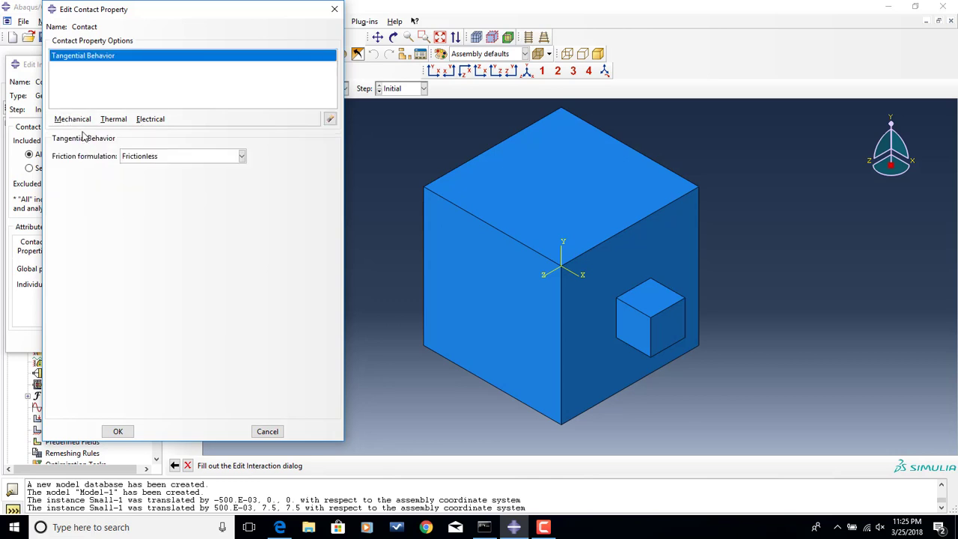
left_click(74, 120)
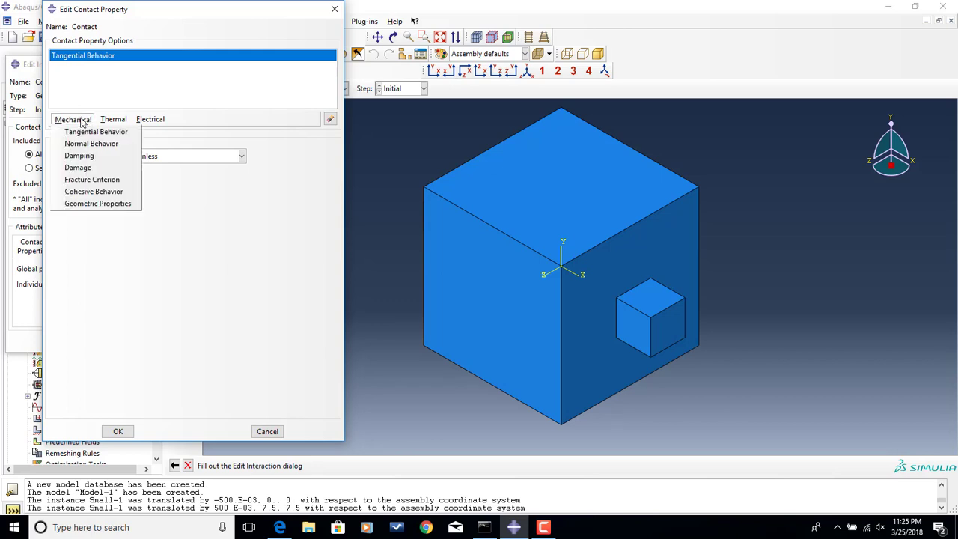
left_click(85, 144)
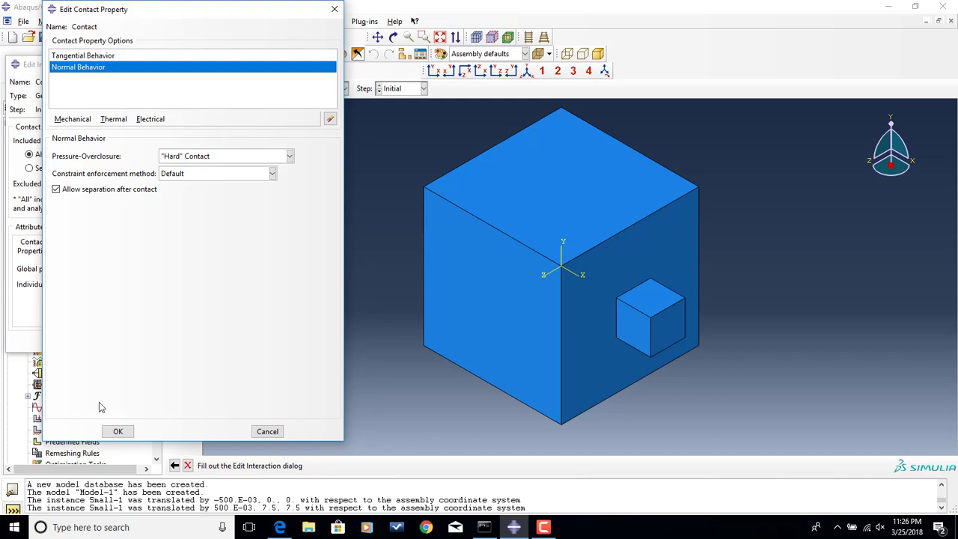
left_click(117, 431)
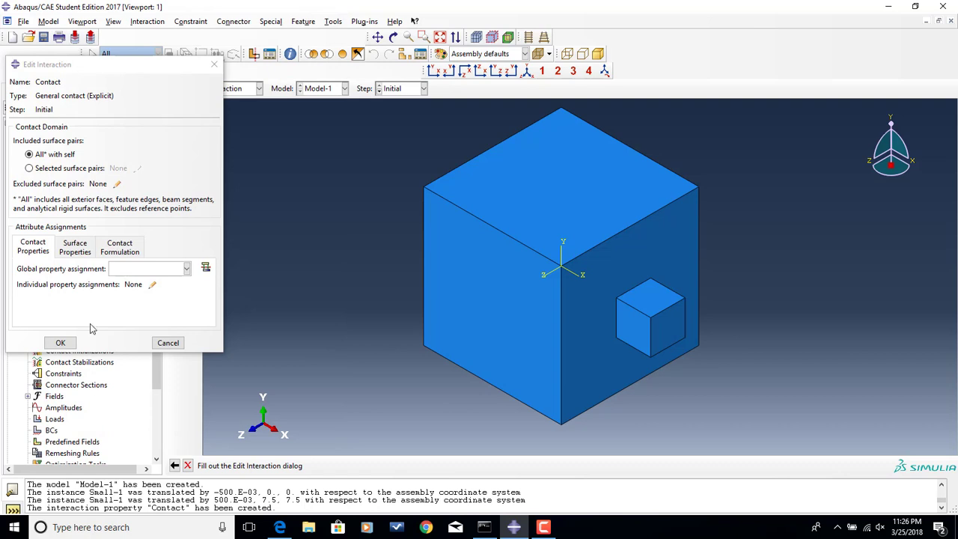
Assign the Contact property globally to the general contact interaction and save the interaction.
left_click(154, 268)
left_click(153, 284)
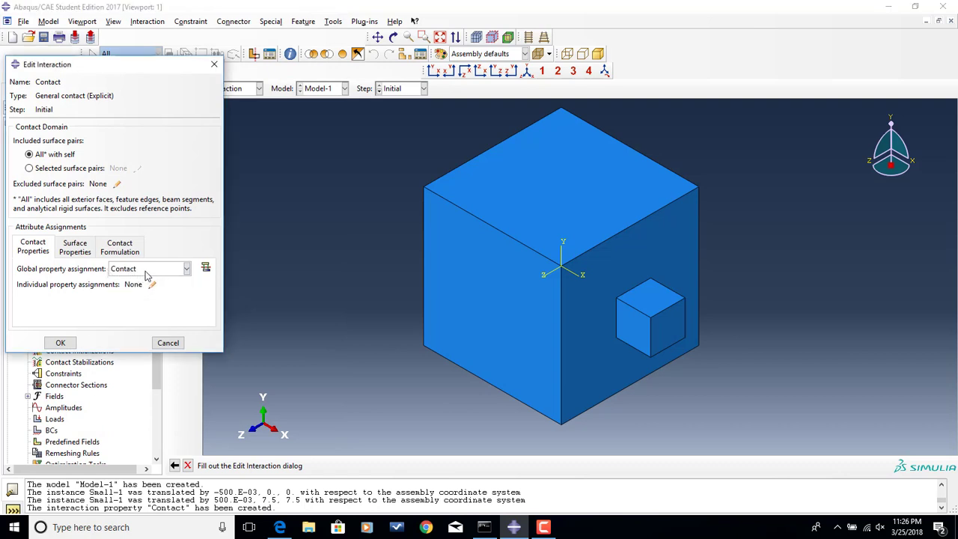
left_click(59, 343)
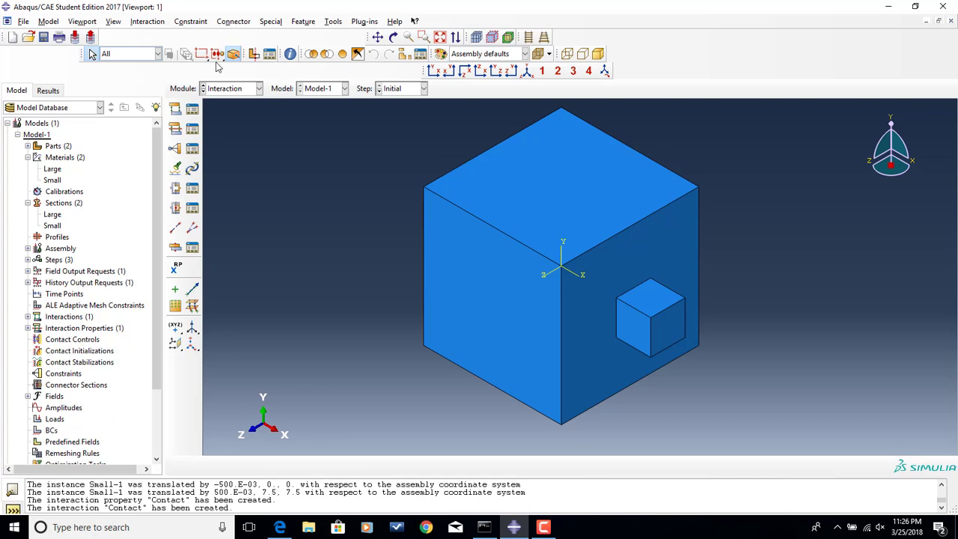
In the Load module, create an Encastre boundary condition named Lock in the Initial step on the large cube's face opposite the small cube.
left_click(228, 90)
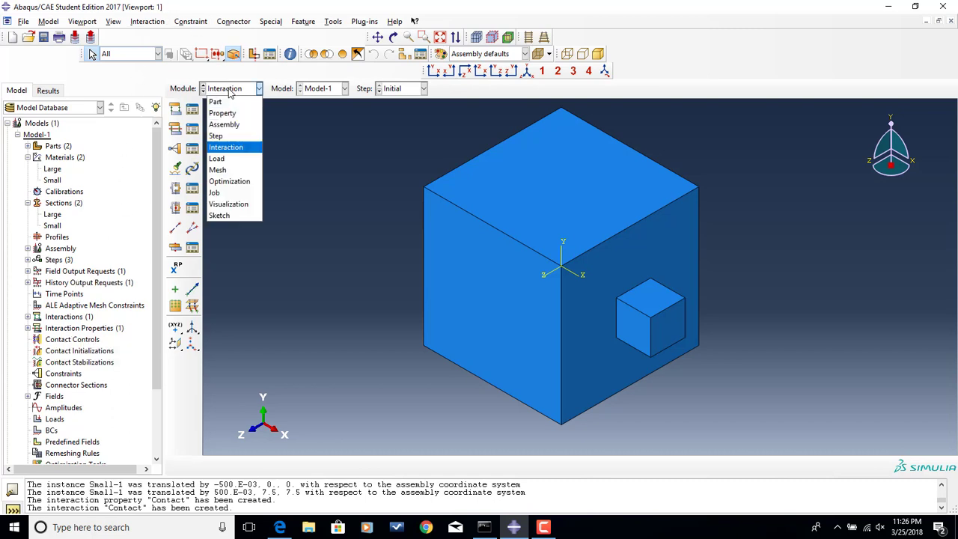
left_click(228, 158)
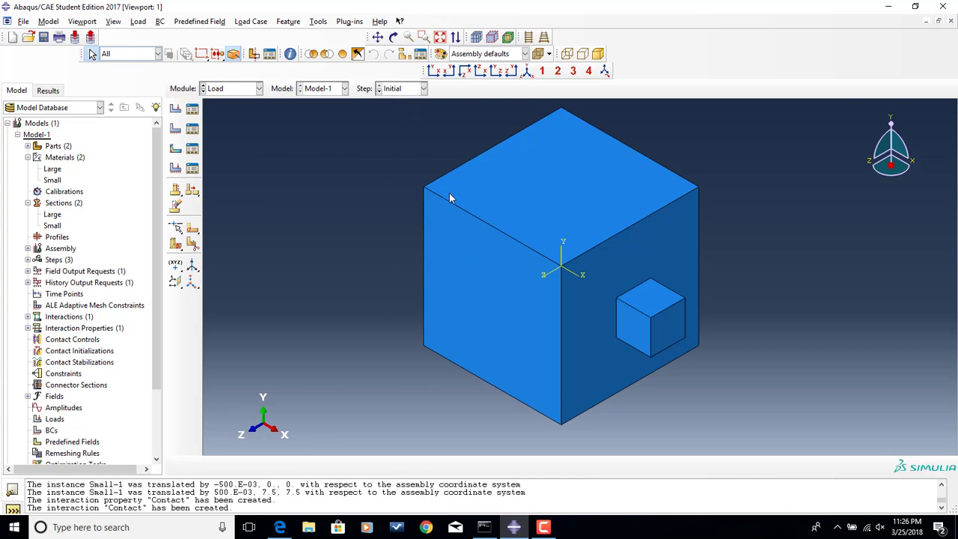
mouse_move(524, 349)
left_mouse_down("ctrl+alt")
mouse_move(663, 338)
mouse_move(357, 297)
left_mouse_up("ctrl+alt")
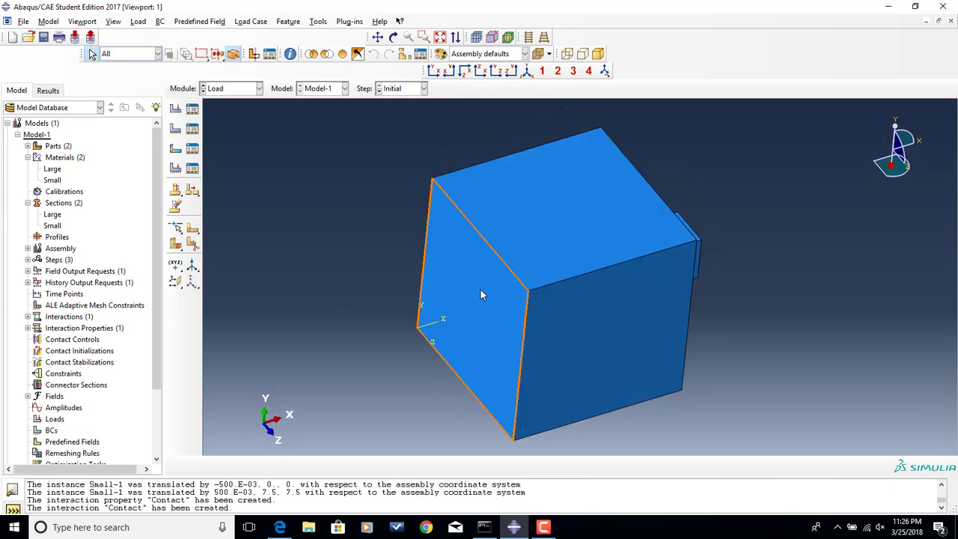
left_click(174, 131)
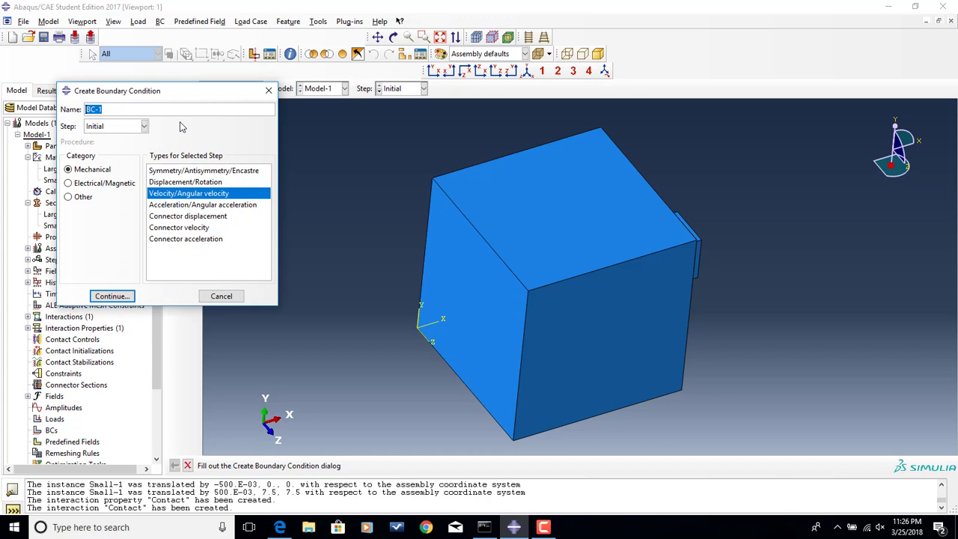
type("Lock")
left_click(193, 171)
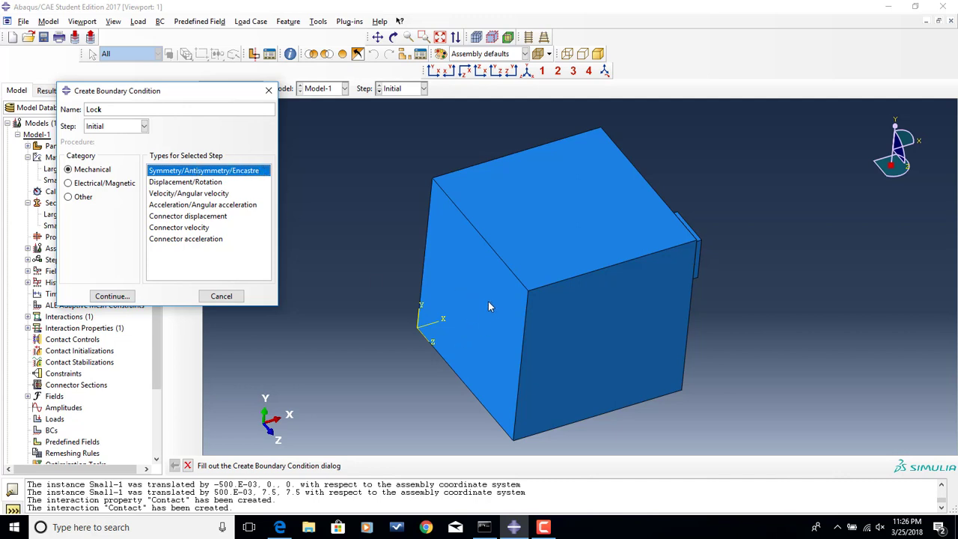
left_click(126, 298)
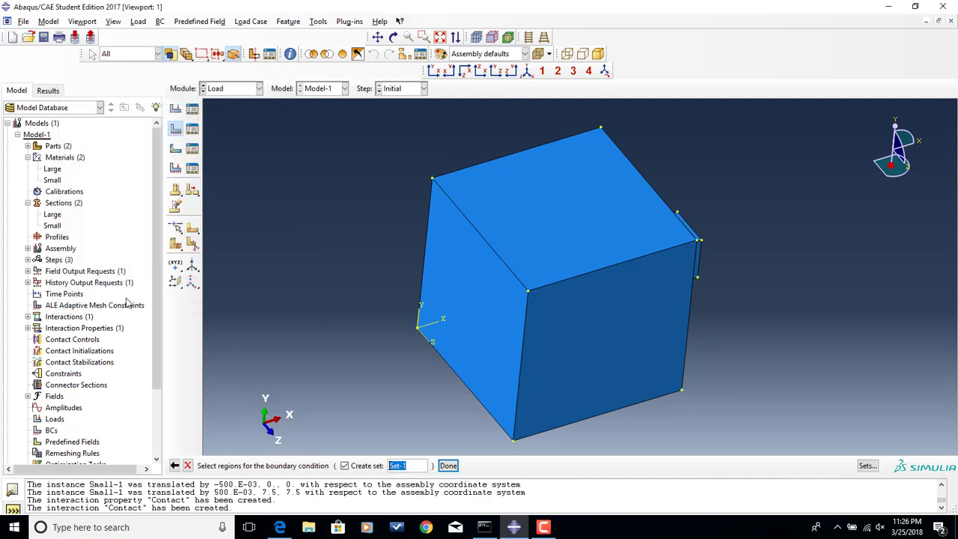
left_click(490, 314)
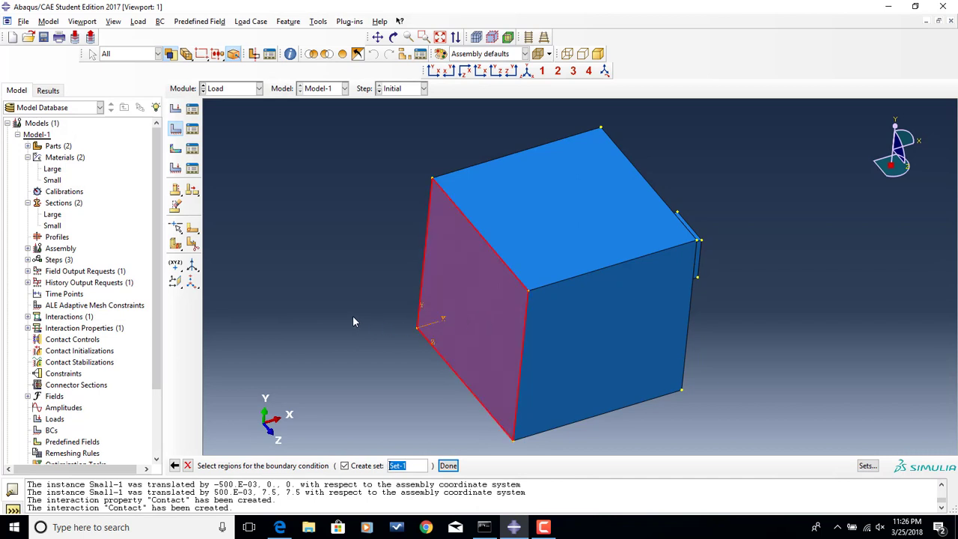
left_click(448, 465)
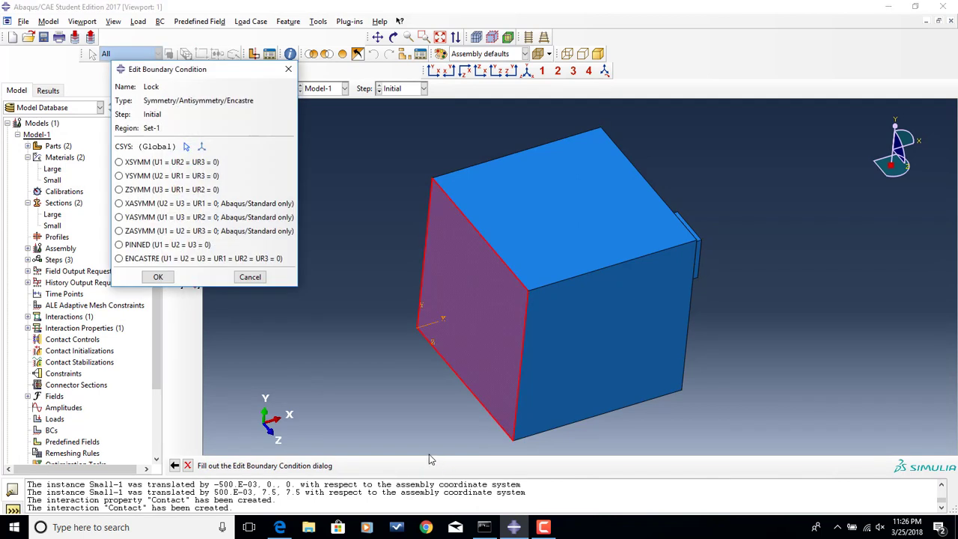
left_click(173, 260)
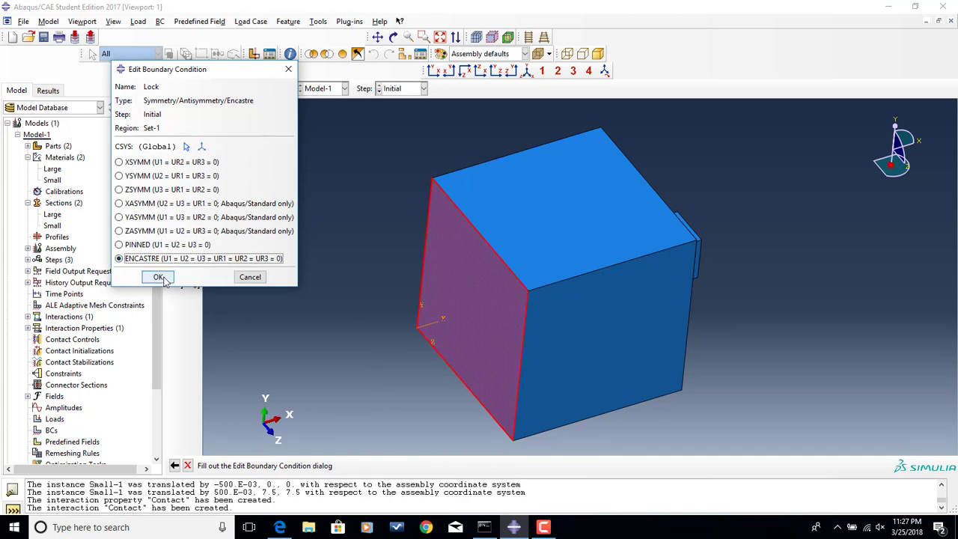
left_click(159, 277)
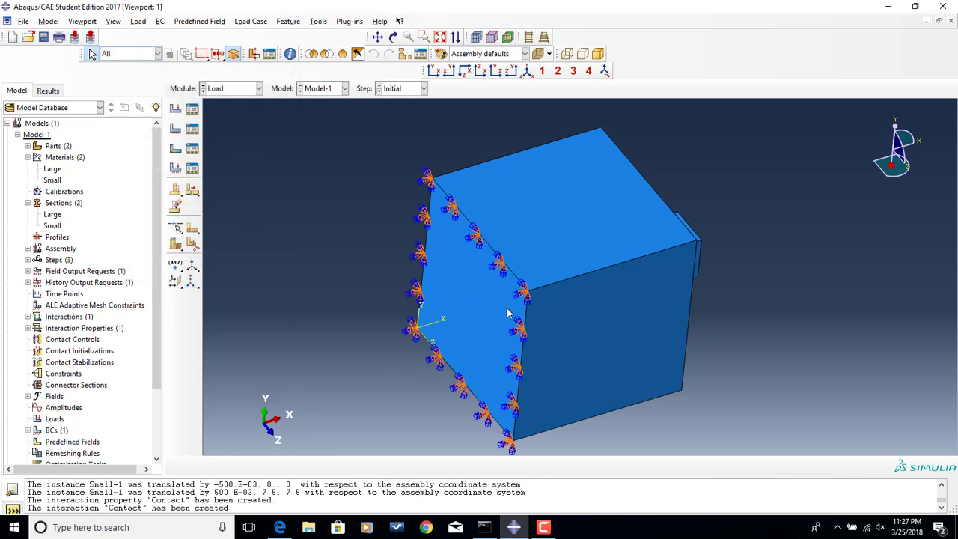
Create a Velocity/Angular velocity boundary condition named Speed in the Speed step.
left_click(527, 71)
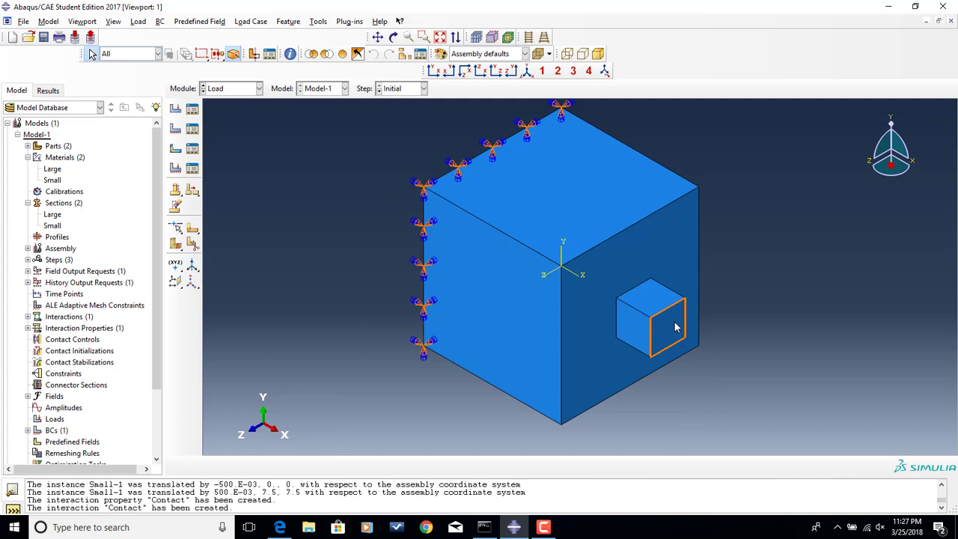
left_click(413, 88)
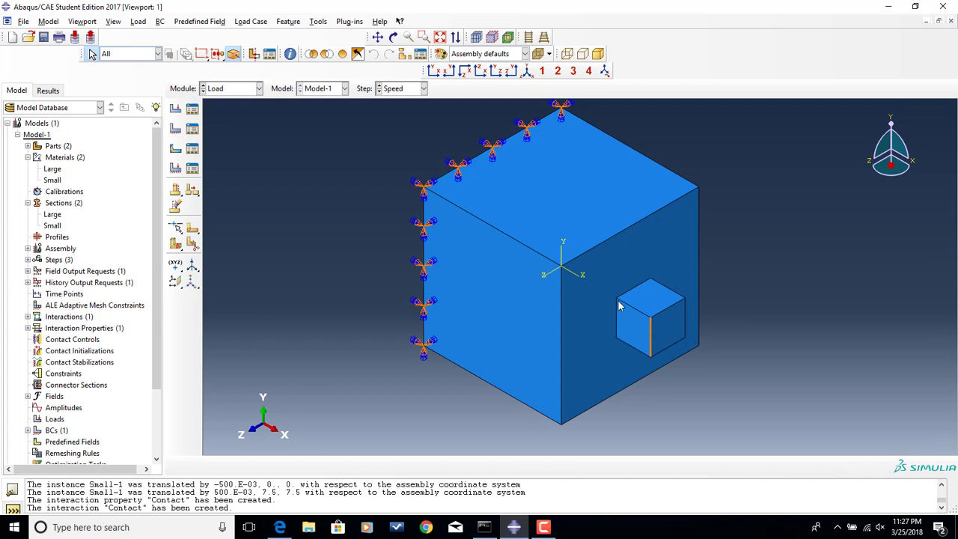
left_click(176, 131)
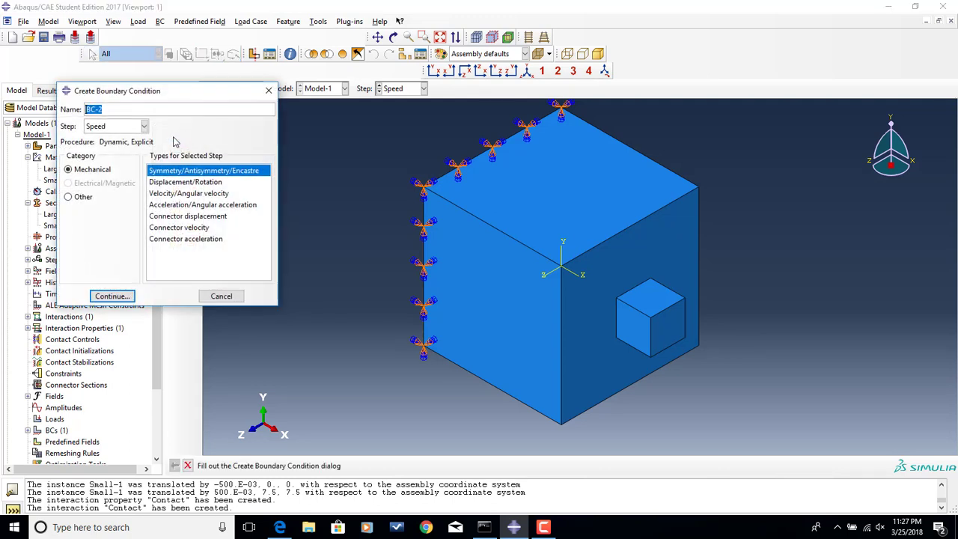
type("Speed")
left_click(197, 194)
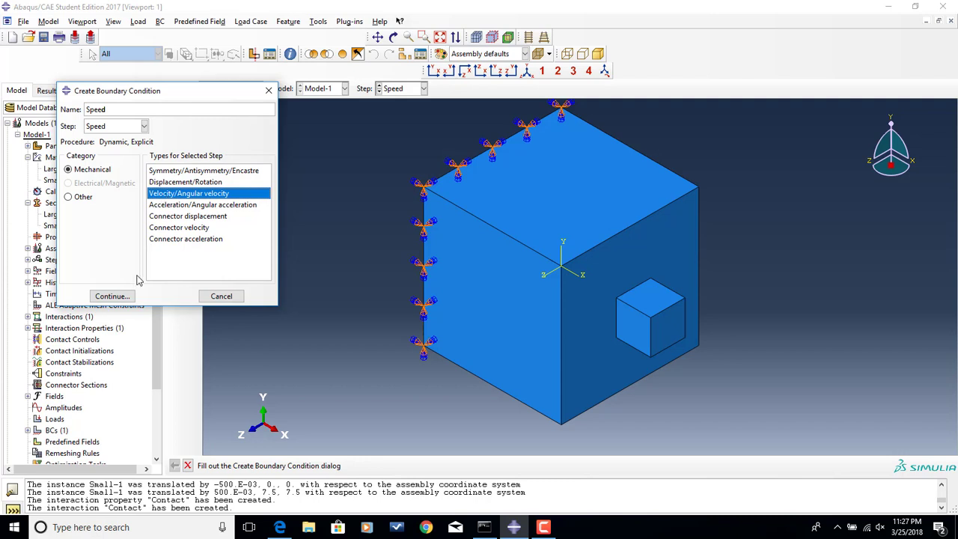
left_click(127, 297)
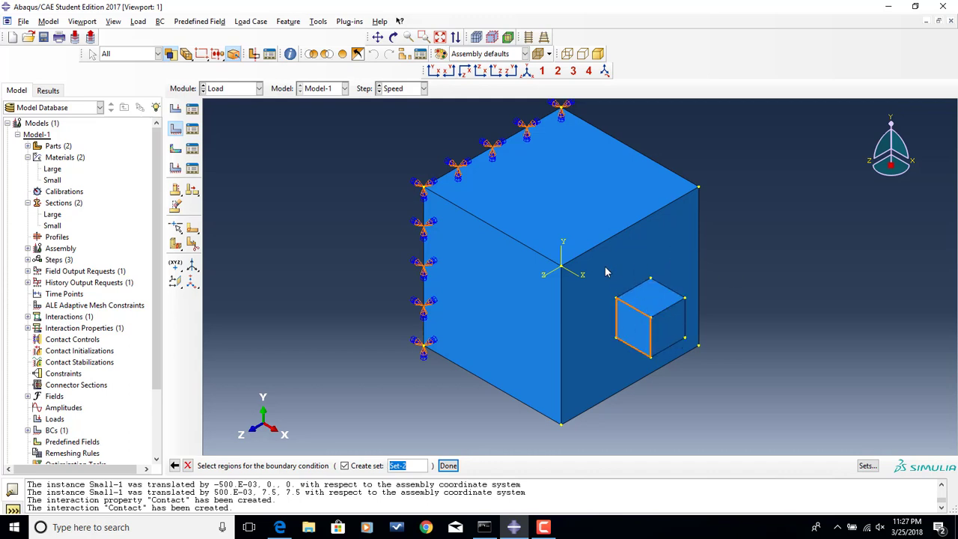
Restrict picking to cells, assign the Speed boundary condition to the whole small cube, and set its V1 velocity to -1.
left_click(491, 251)
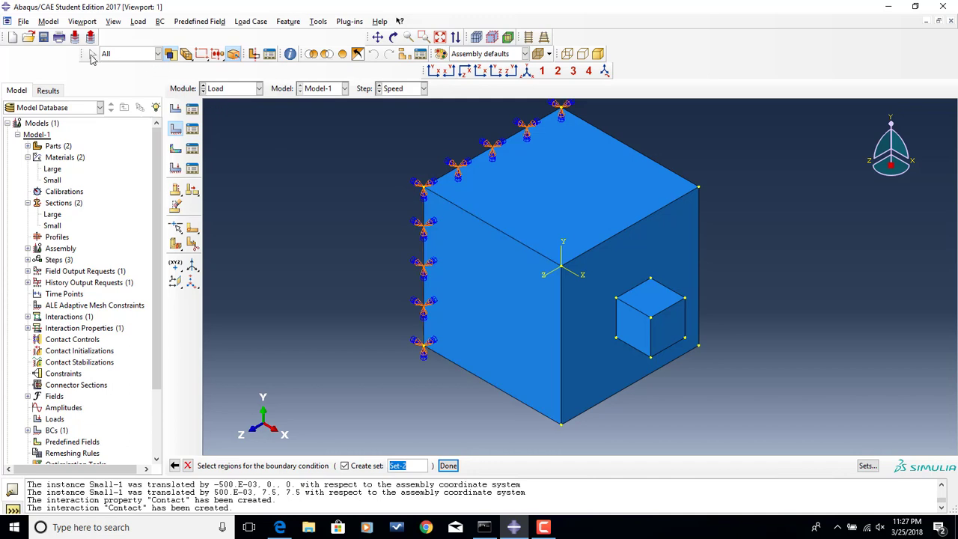
left_click(157, 55)
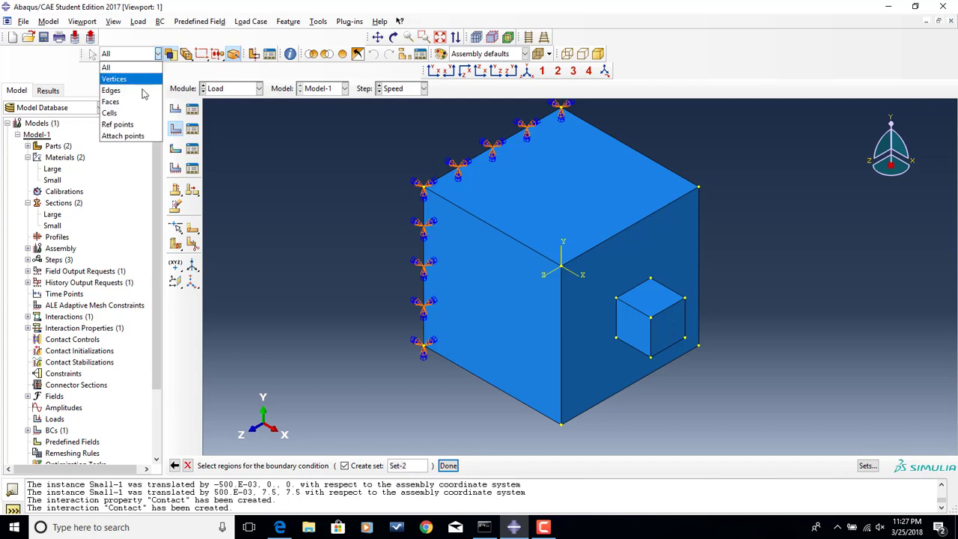
left_click(124, 113)
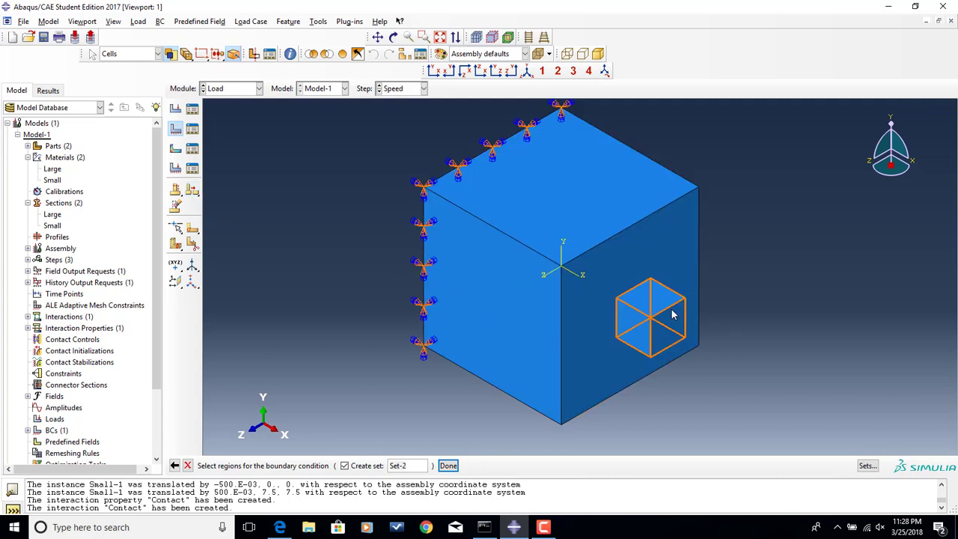
left_click(615, 355)
left_click(447, 466)
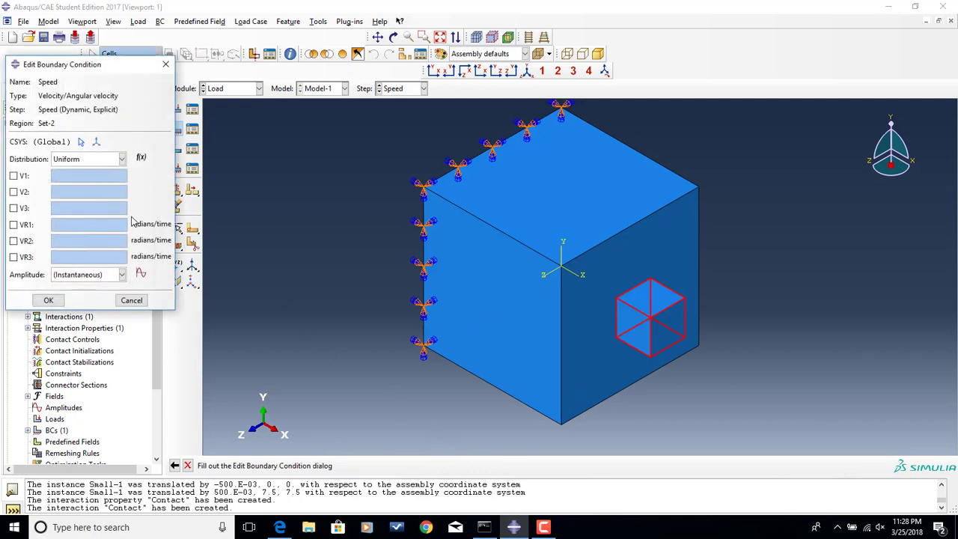
left_click(13, 175)
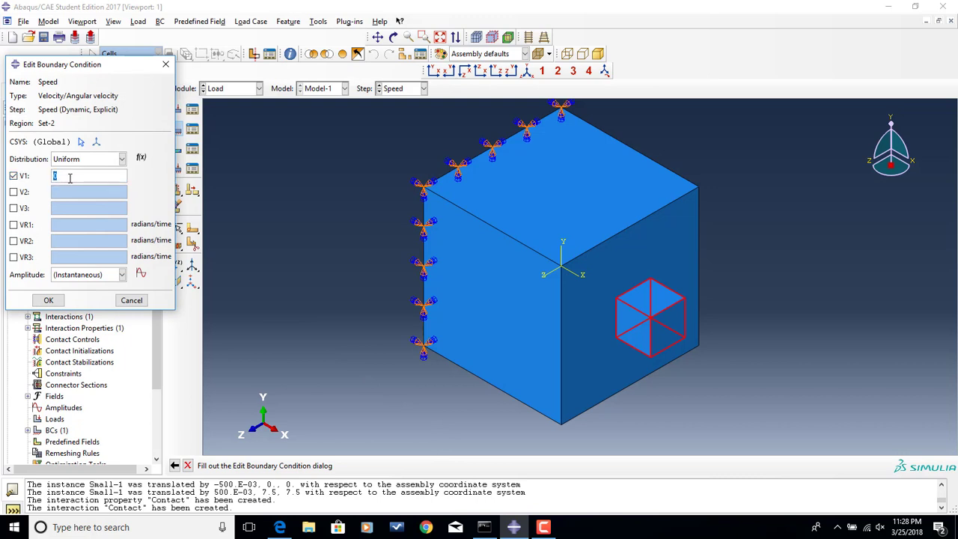
type("-1")
left_click(47, 301)
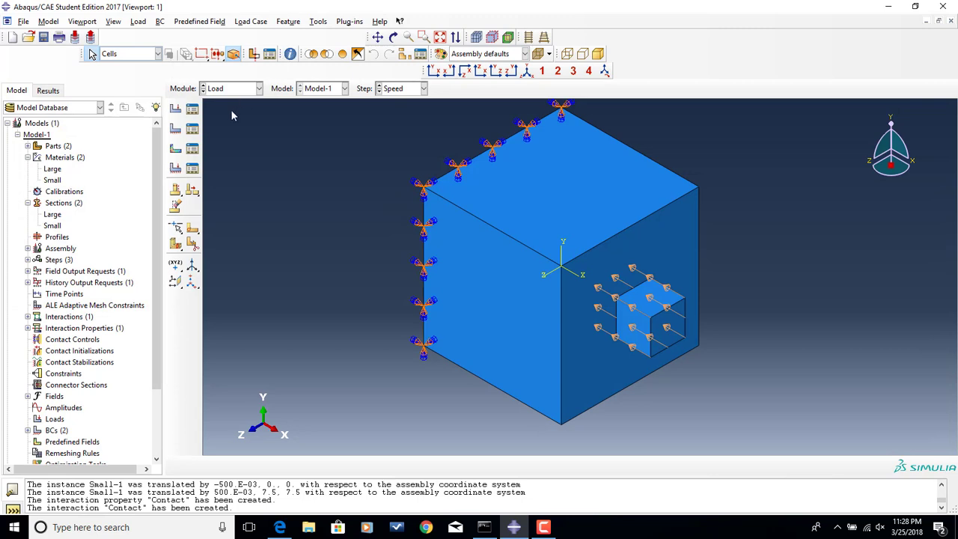
Deactivate the Speed boundary condition in the Bounce step.
left_click(192, 131)
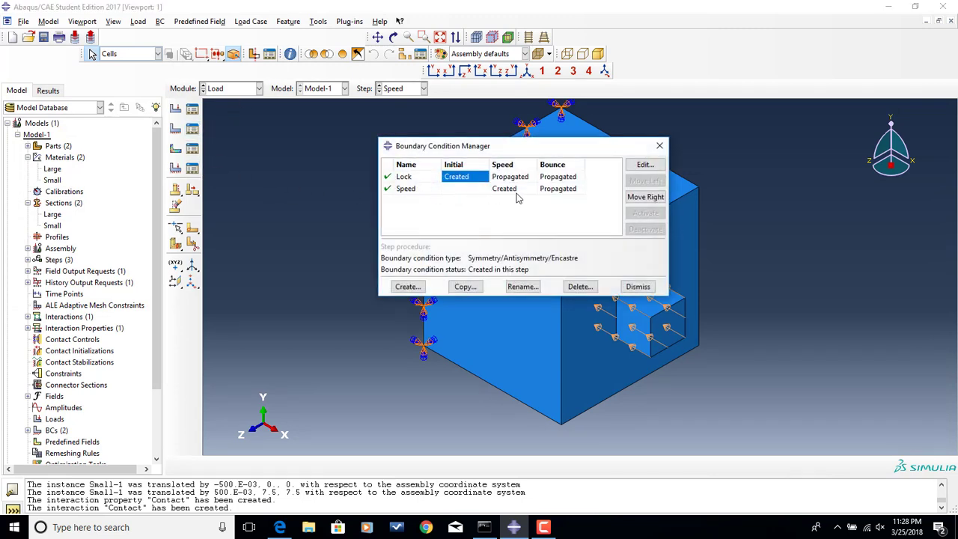
left_click(554, 192)
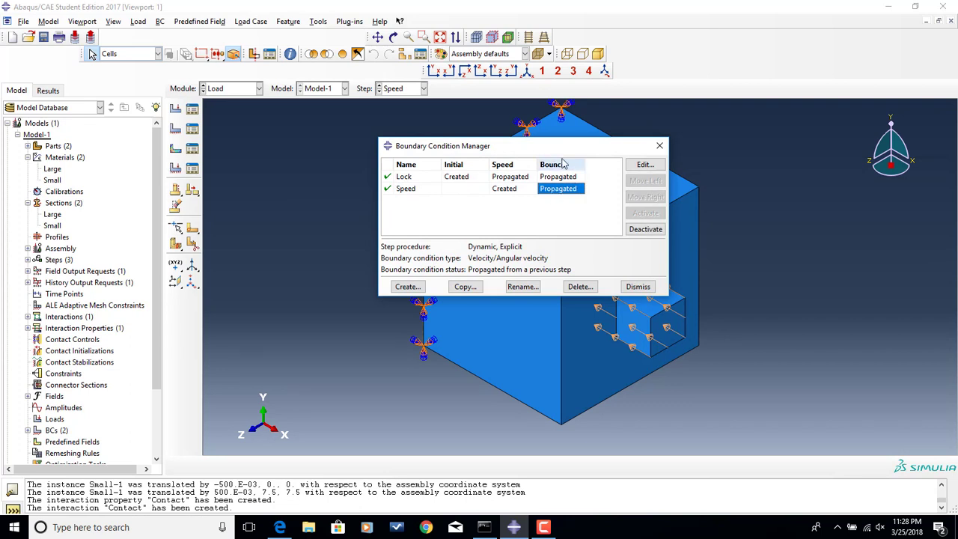
left_click(645, 229)
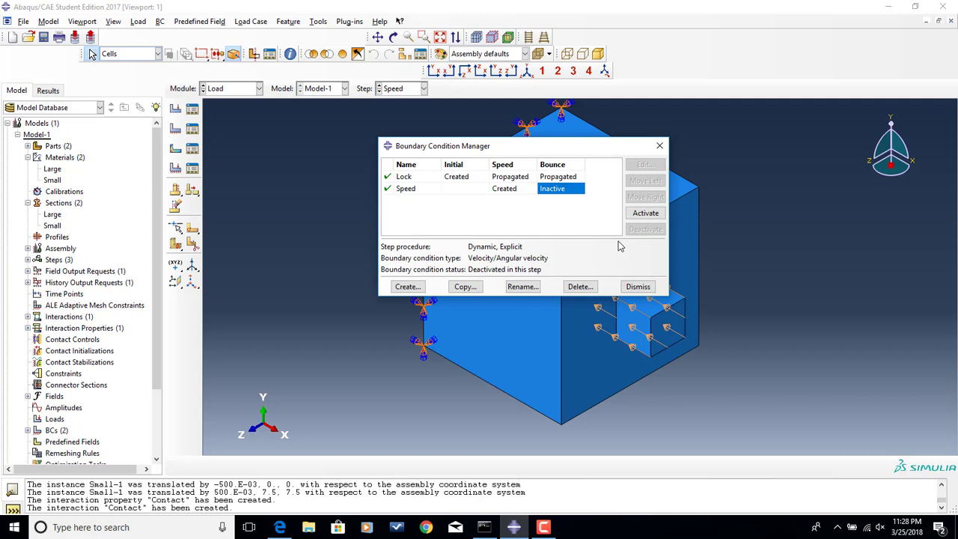
left_click(637, 287)
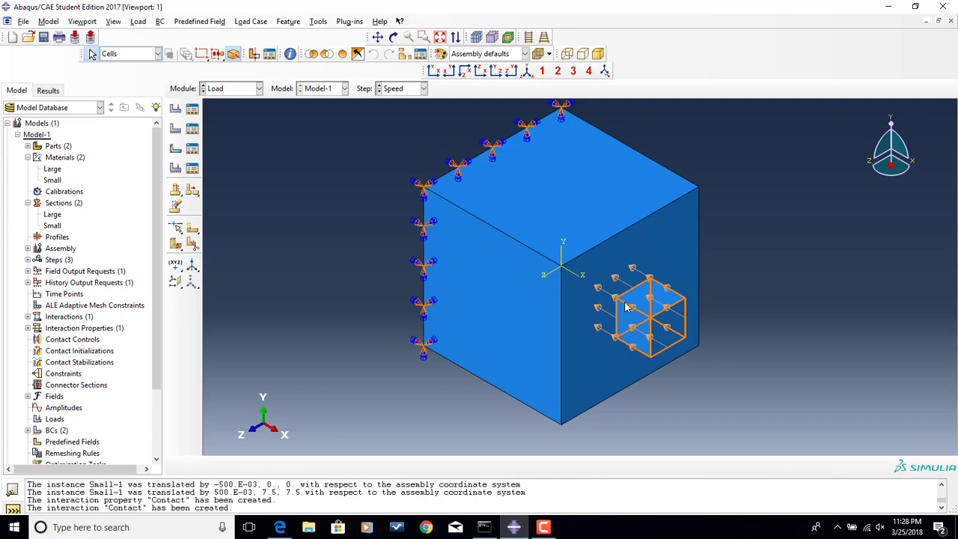
Review which boundary conditions are displayed on the cubes in the Bounce, Initial and Speed steps.
left_click(402, 90)
left_click(402, 122)
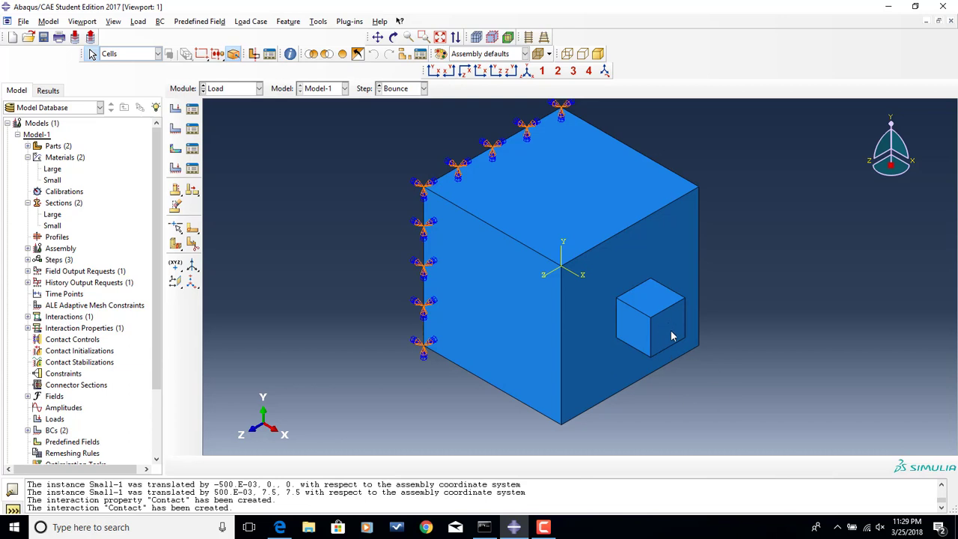
left_click(398, 89)
left_click(398, 102)
left_click(401, 89)
left_click(402, 113)
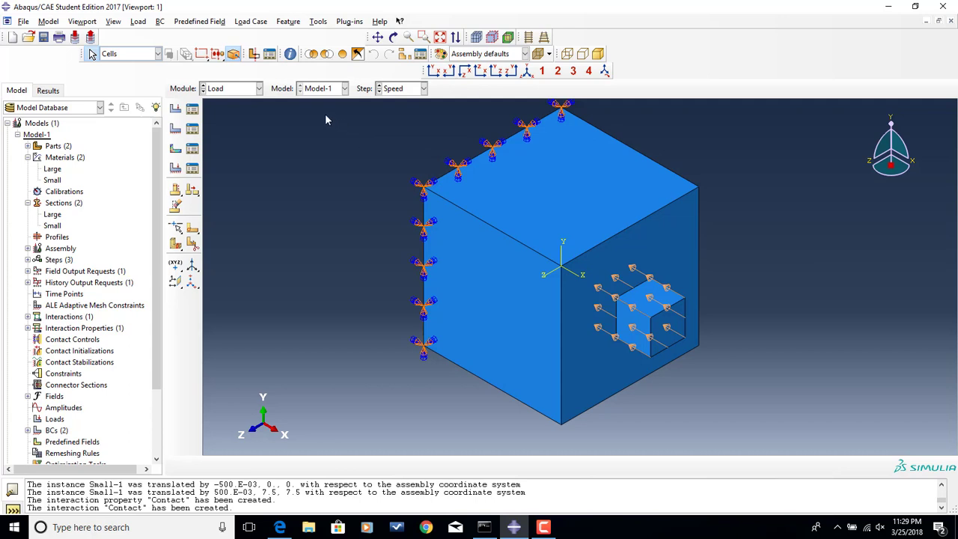
In the Mesh module, assign the Standard linear 3D Stress element type with reduced integration (C3D8R) to the Large part.
left_click(258, 89)
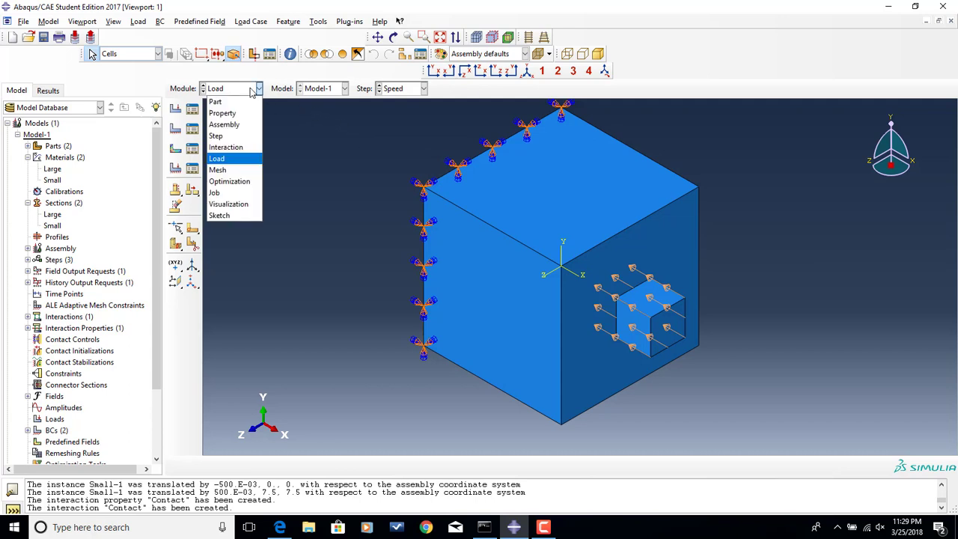
left_click(249, 172)
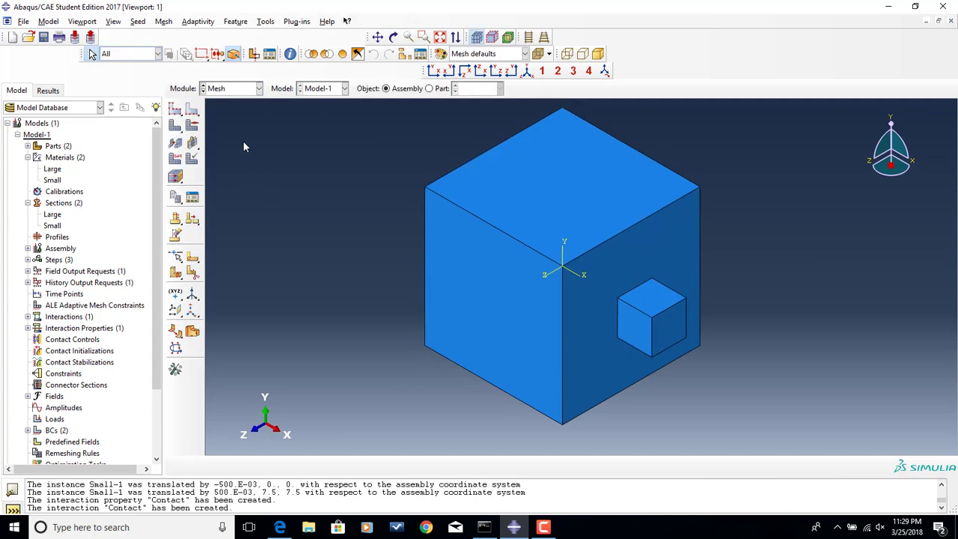
left_click(428, 88)
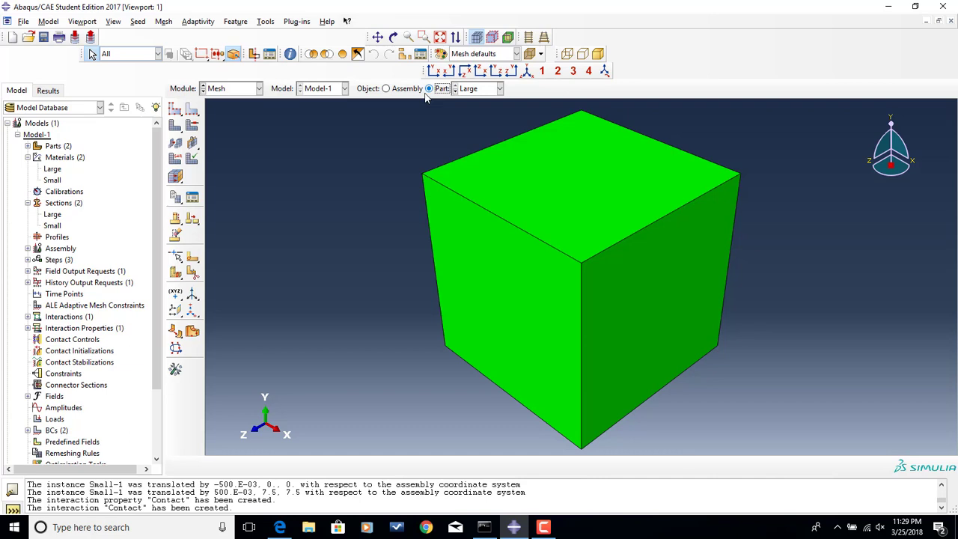
left_click(186, 160)
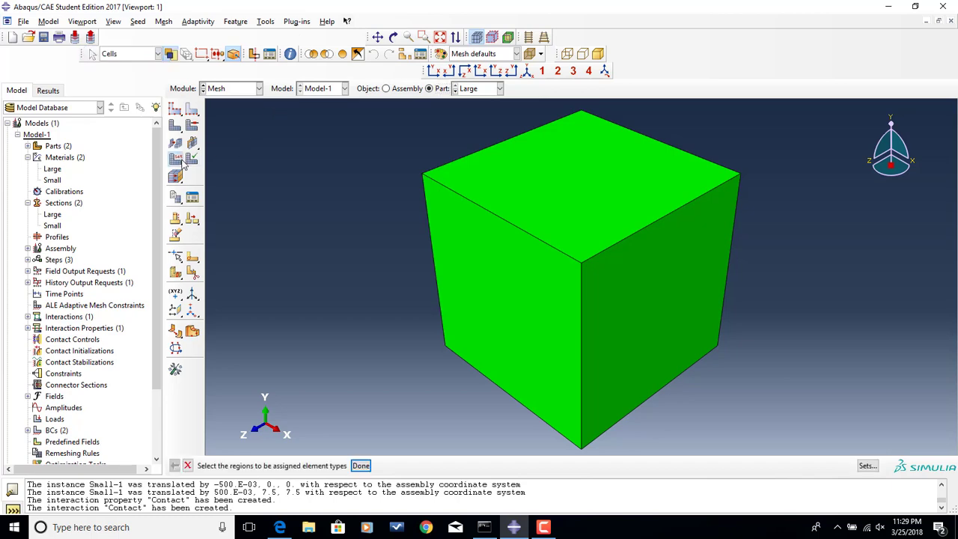
left_click(527, 315)
middle_click(350, 273)
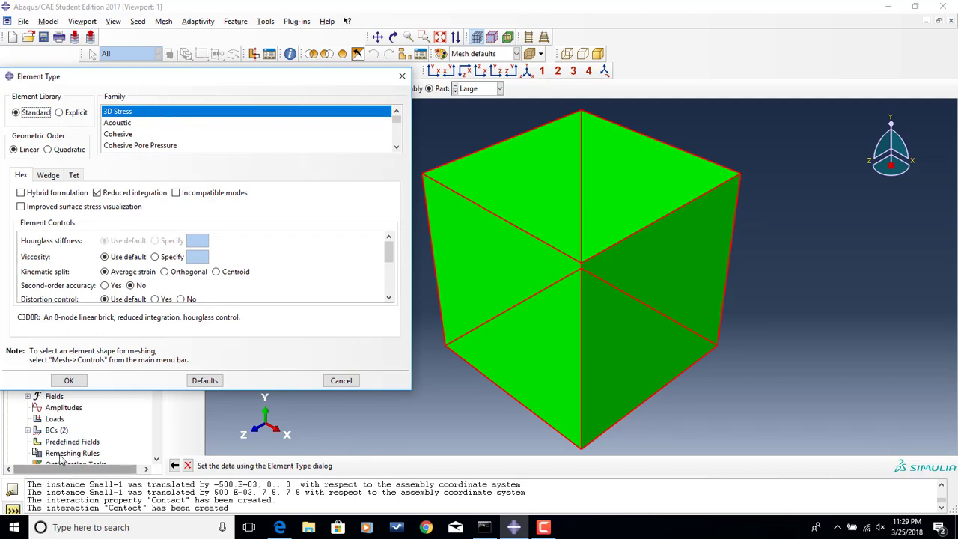
left_click(68, 380)
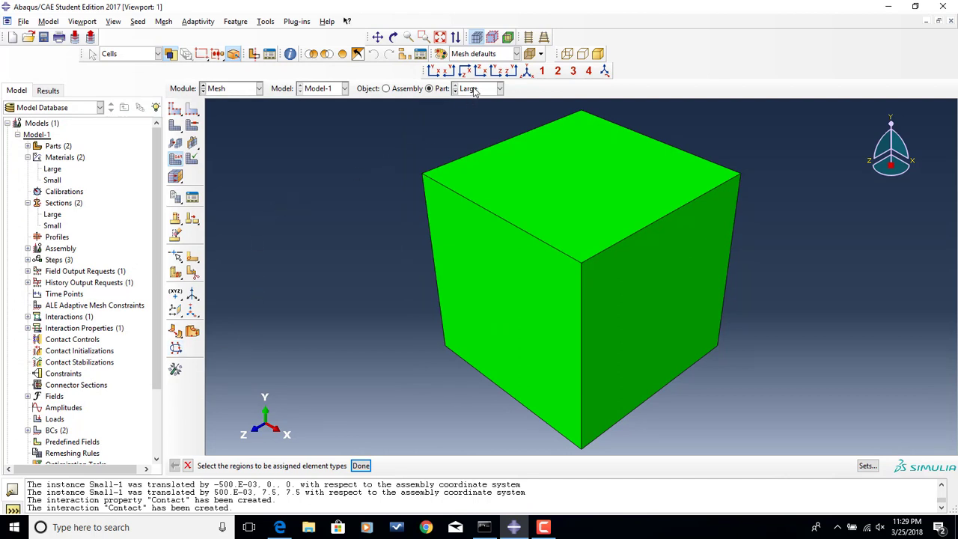
Try approximate global seed sizes of 2 and 5 on the Large part, settle on 4, and mesh the part.
left_click(174, 111)
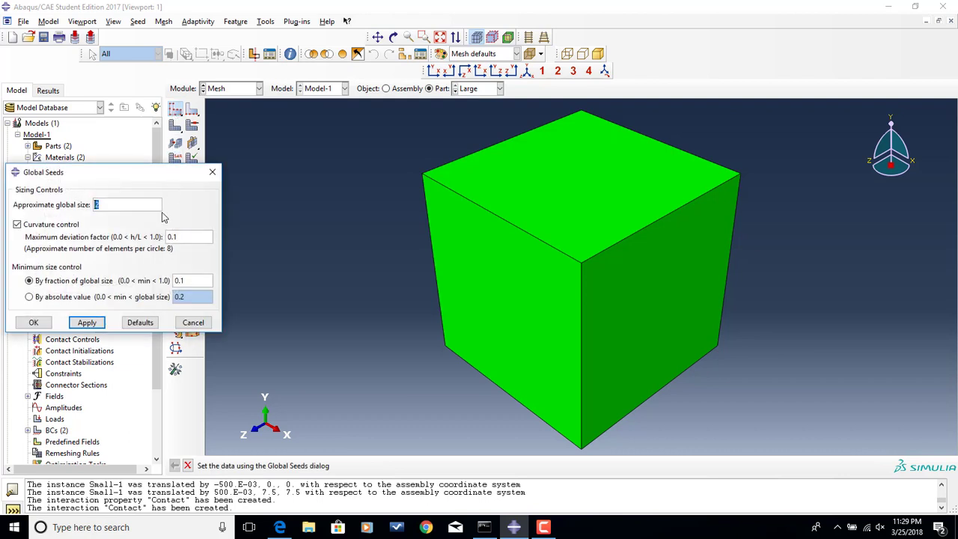
left_click(87, 322)
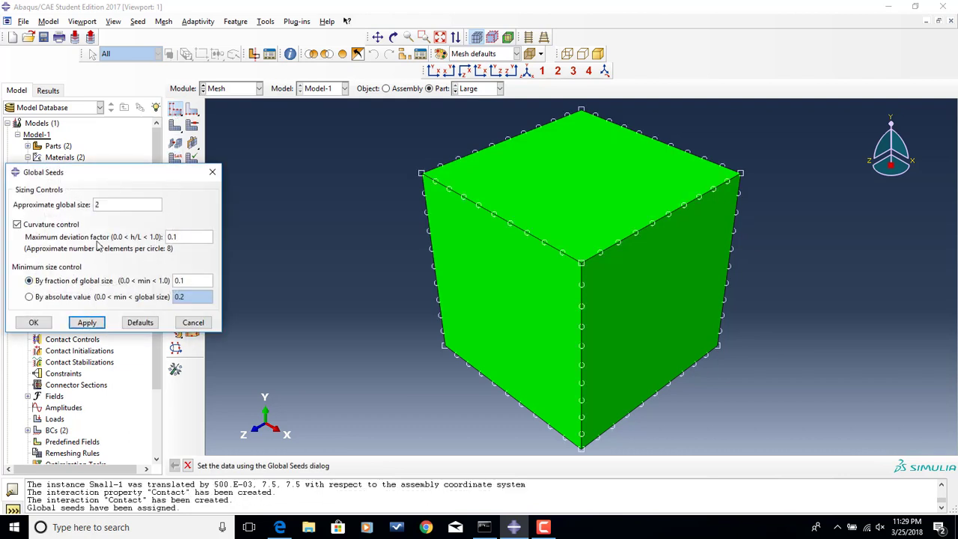
double_click(113, 206)
type("5")
left_click(86, 326)
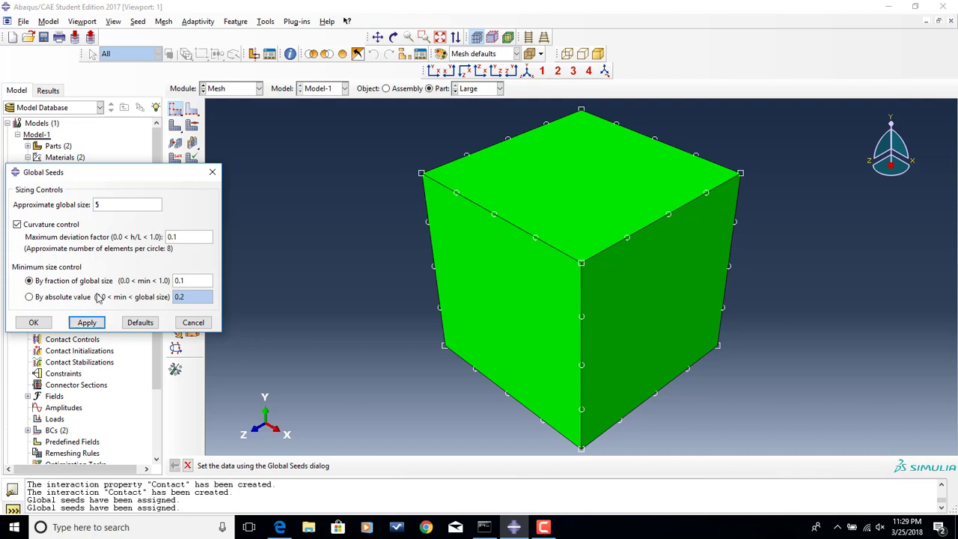
double_click(112, 202)
type("4")
left_click(86, 325)
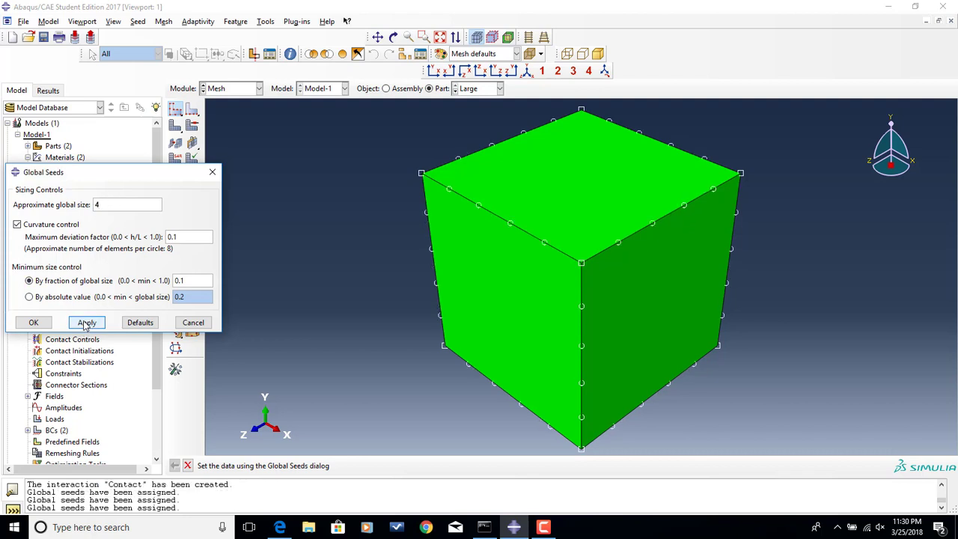
left_click(33, 322)
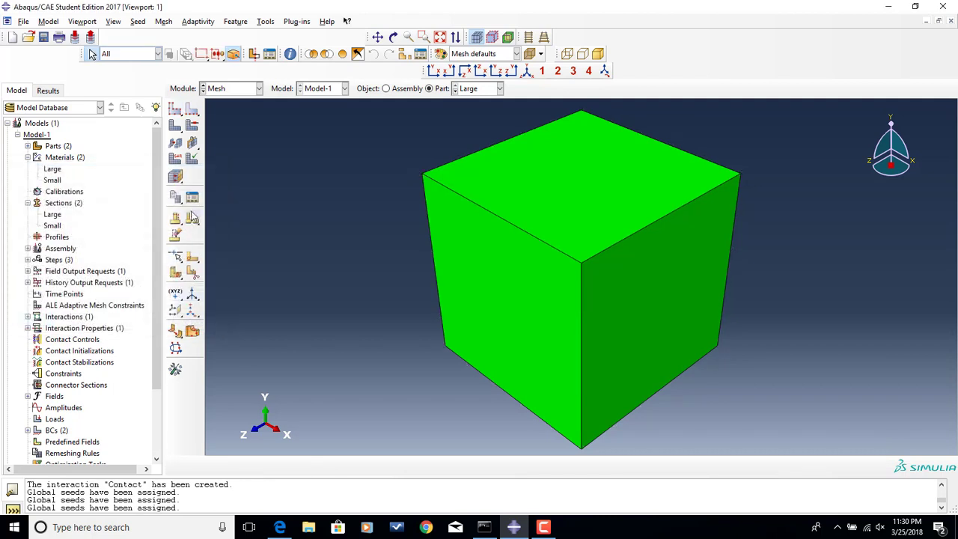
left_click(176, 127)
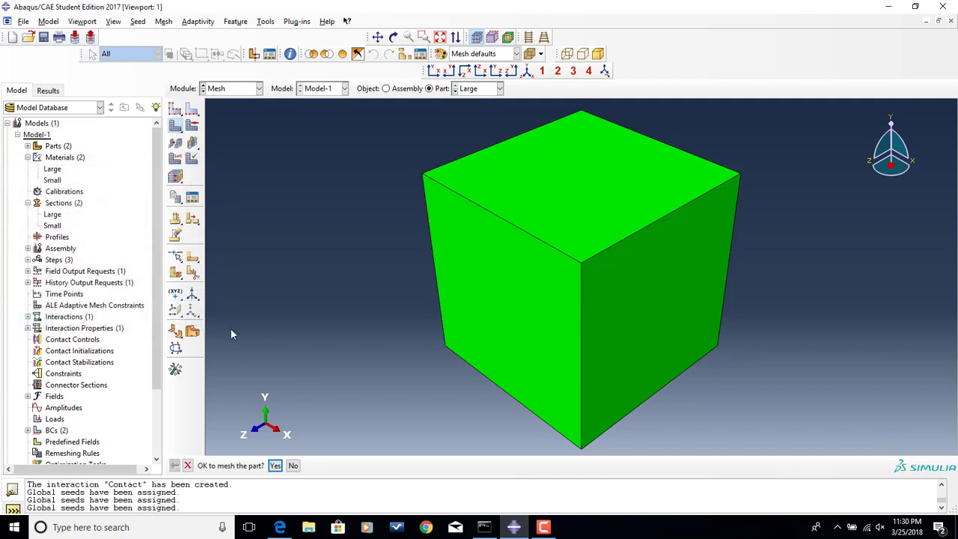
middle_click(288, 314)
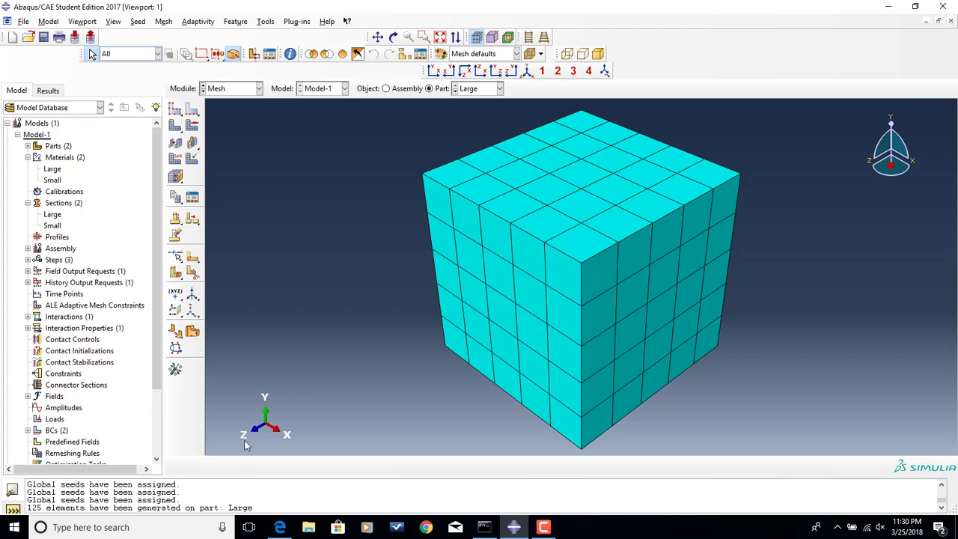
Try approximate global seed sizes of 0.5 and 2 on the Small part, and settle on 1.
left_click(479, 88)
left_click(476, 110)
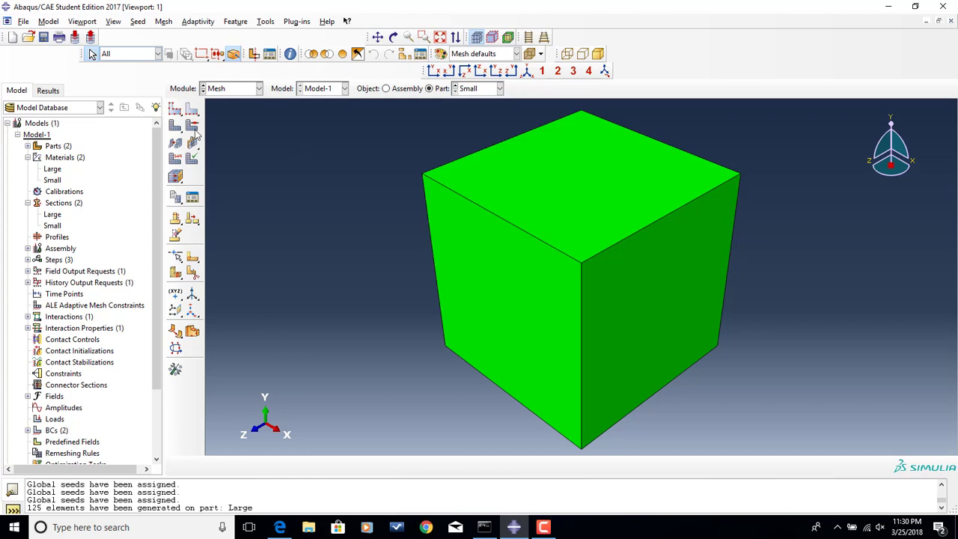
left_click(174, 109)
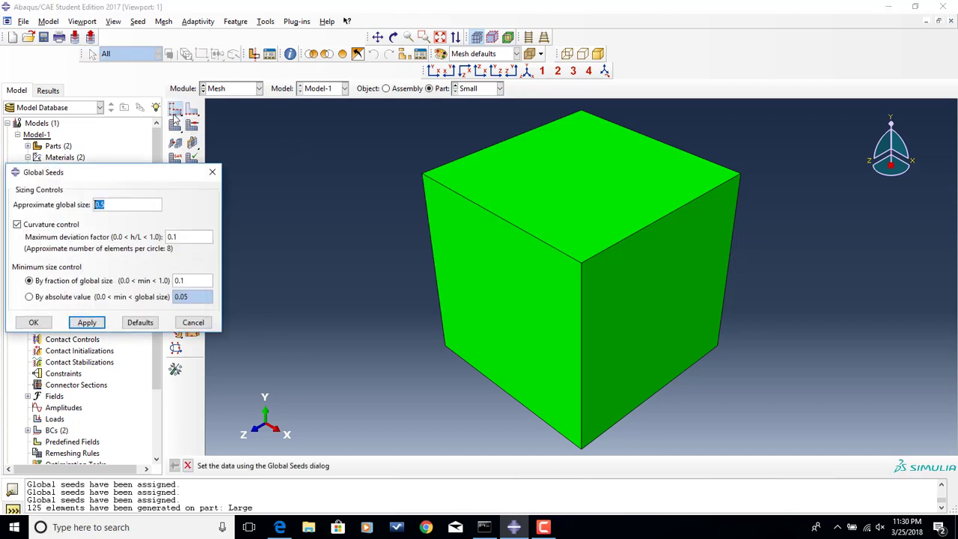
left_click(96, 323)
left_click_drag(128, 204, 96, 204)
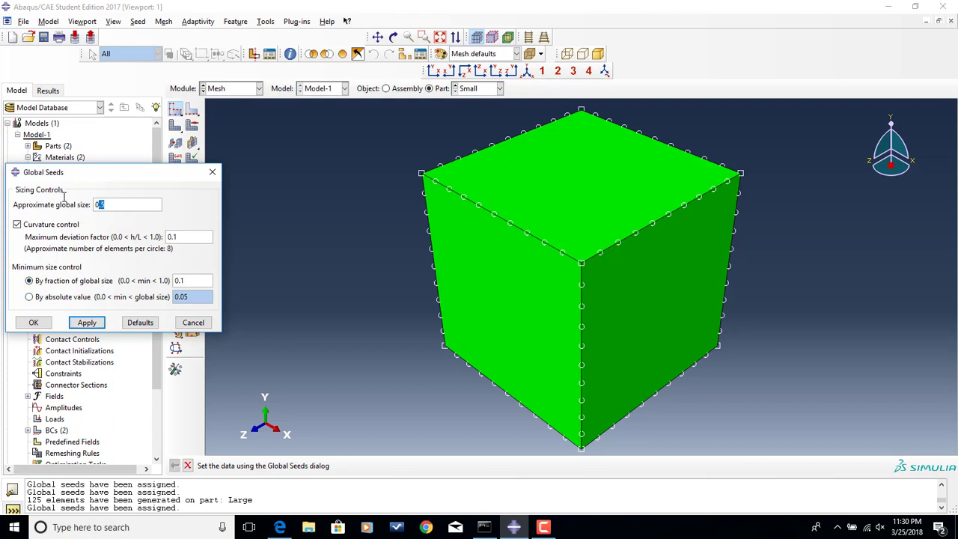
type("2")
left_click(84, 323)
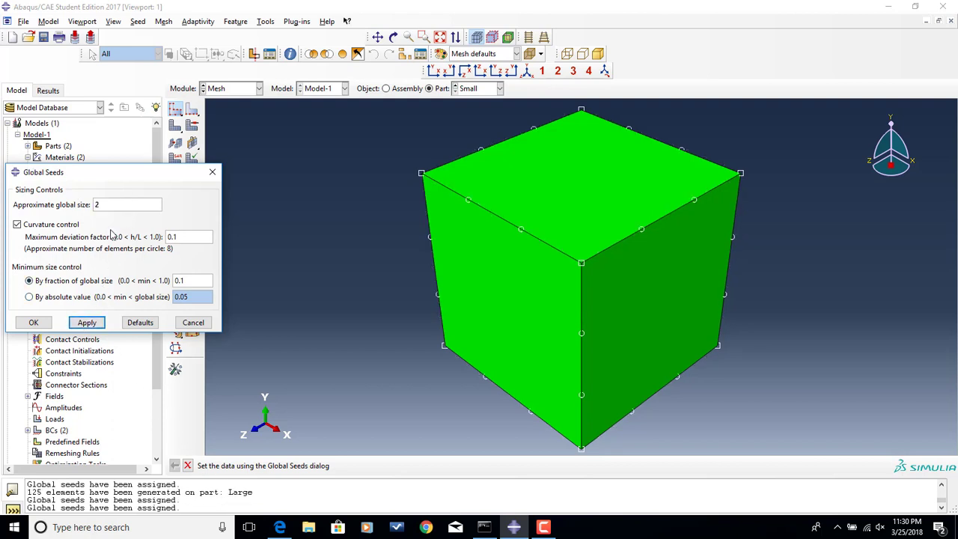
left_click_drag(116, 203, 4, 182)
type("1")
left_click(102, 323)
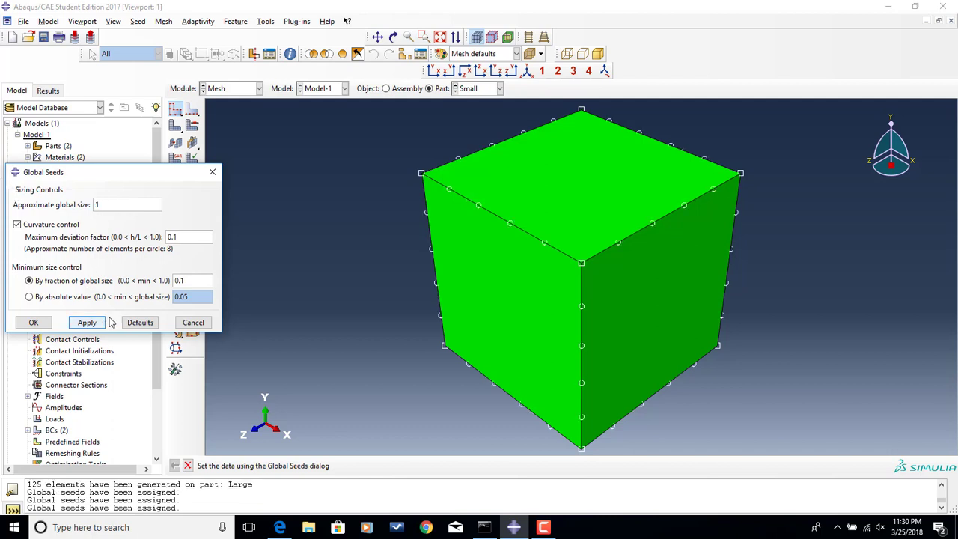
left_click(36, 323)
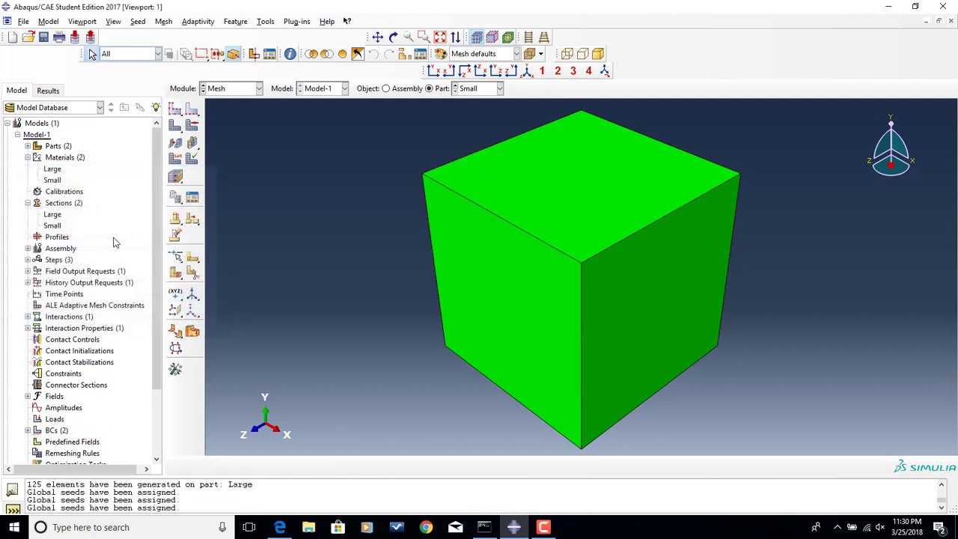
Mesh the Small part and display the meshes of both cubes in the assembly.
left_click(175, 125)
middle_click(251, 267)
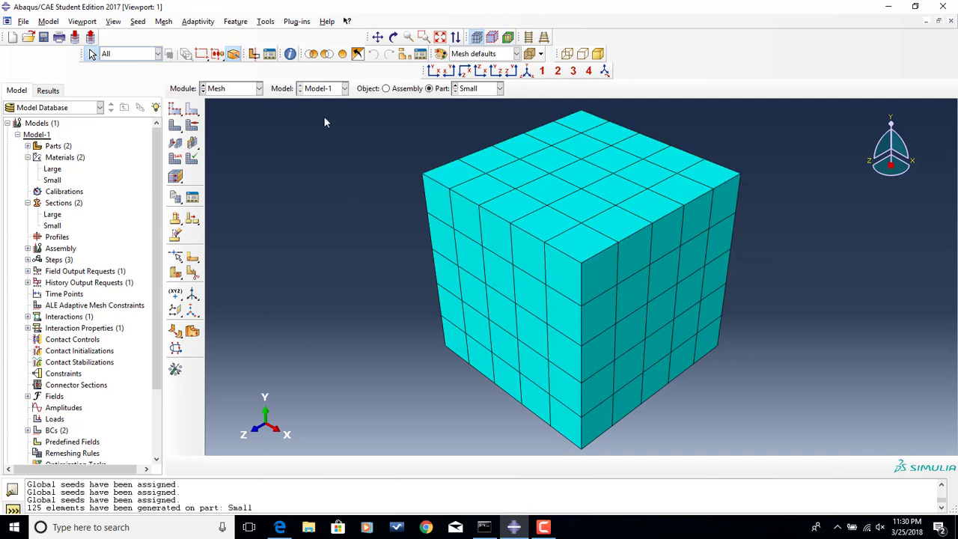
left_click(404, 88)
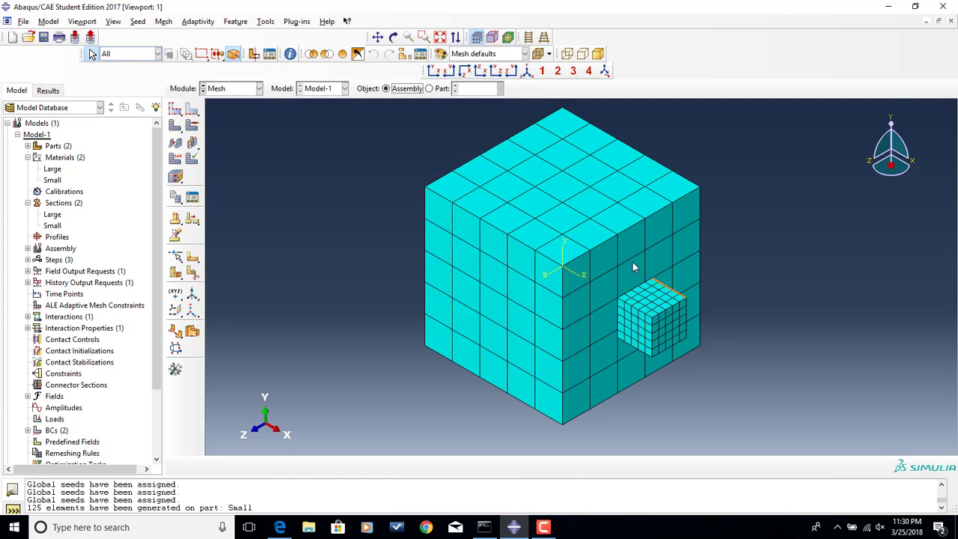
In the Job module, create a full analysis job named Work6 for Model-1 with the default settings.
left_click(252, 90)
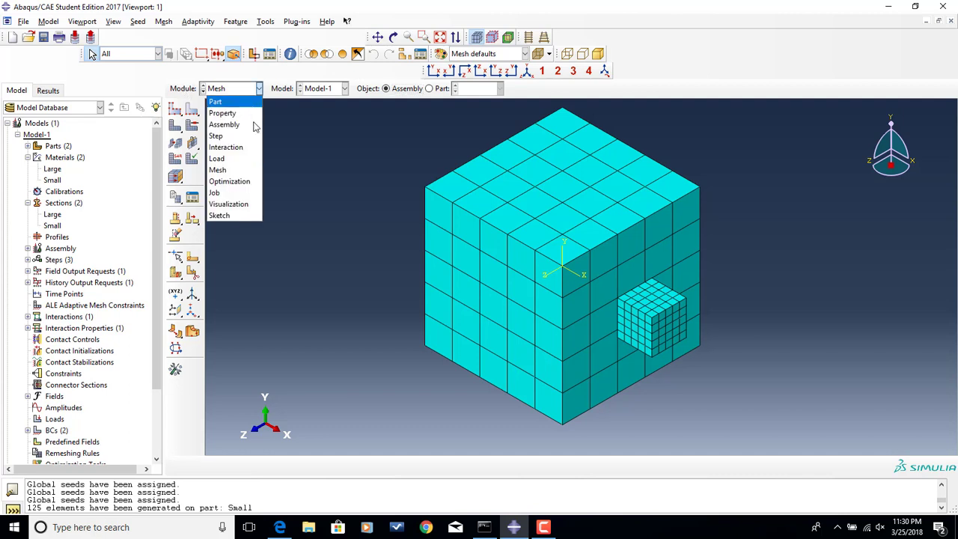
left_click(237, 194)
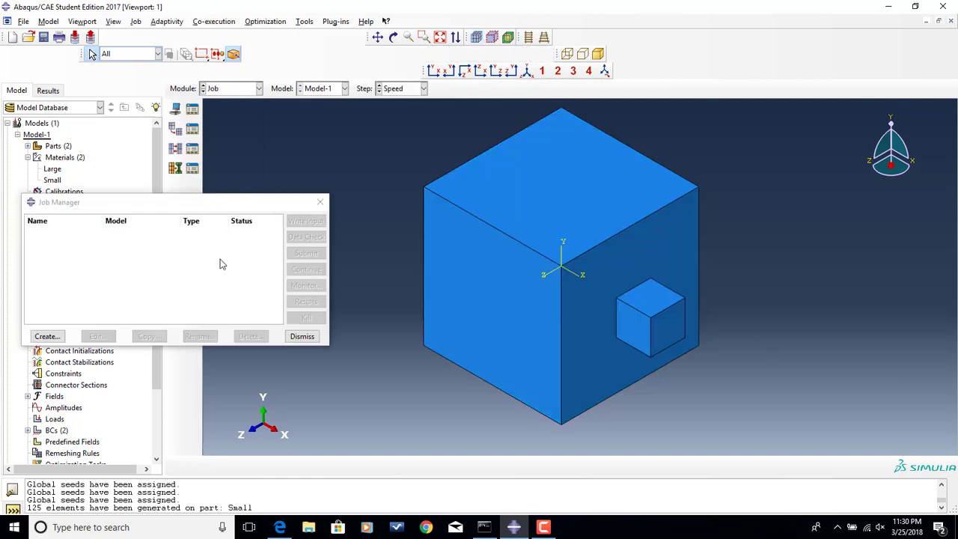
left_click(47, 337)
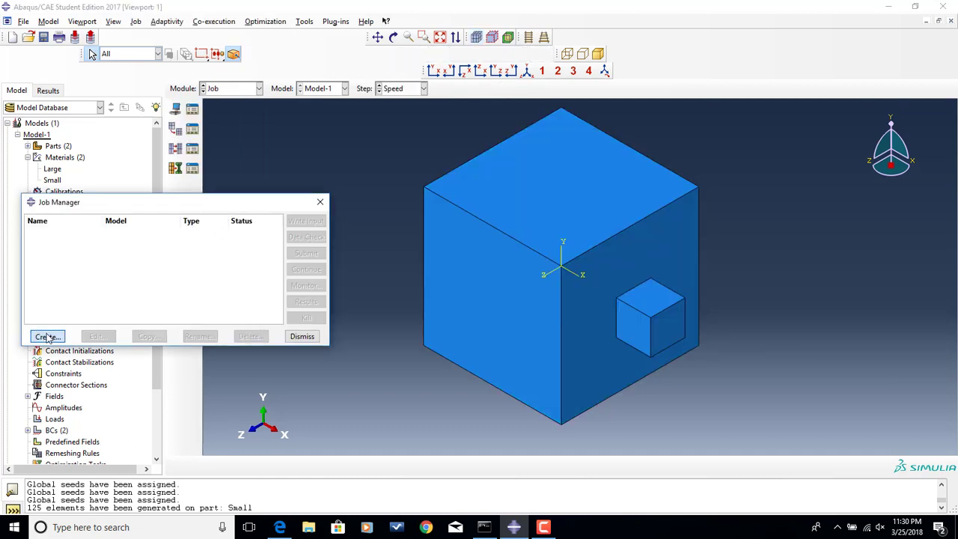
type("W")
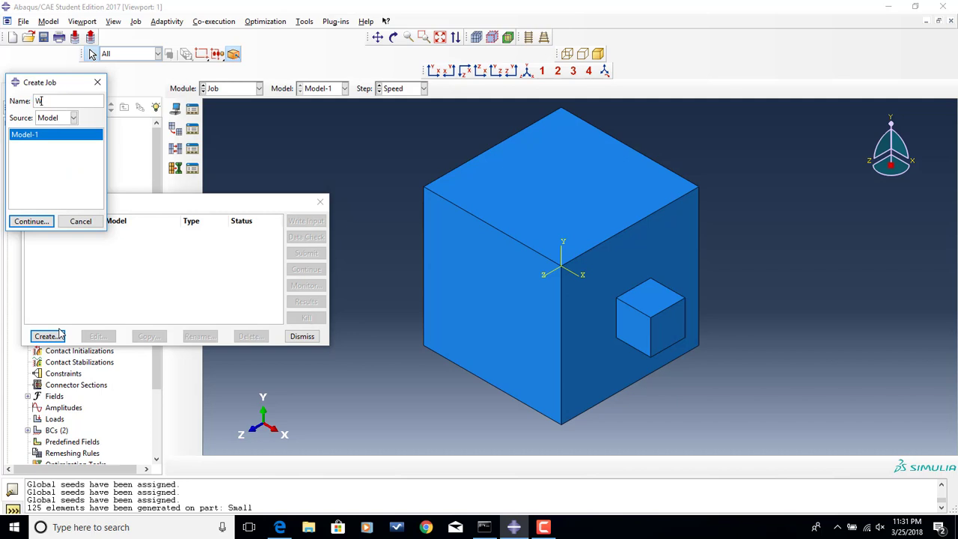
type("ork6")
left_click(45, 222)
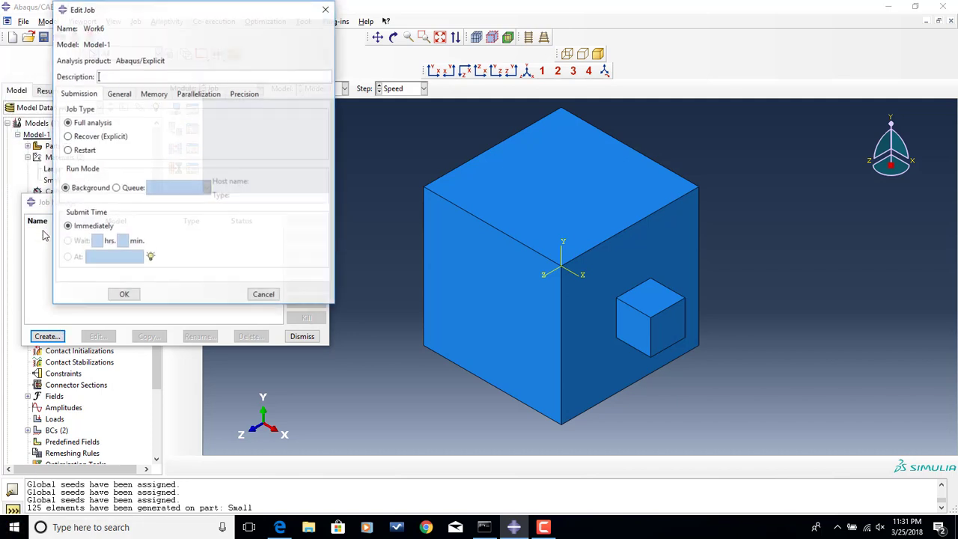
left_click(120, 295)
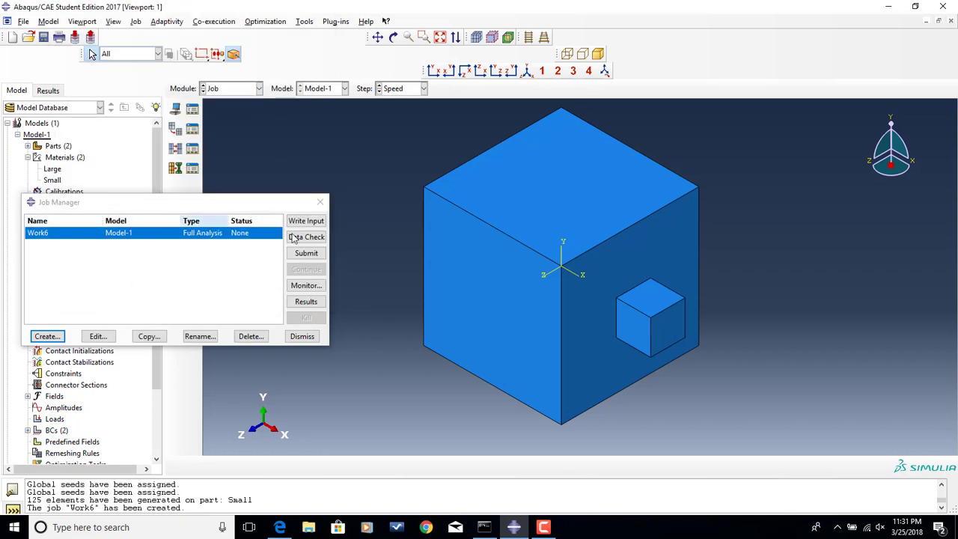
Submit the Work6 job, overwriting its existing job files, and monitor the run to its end.
left_click(312, 254)
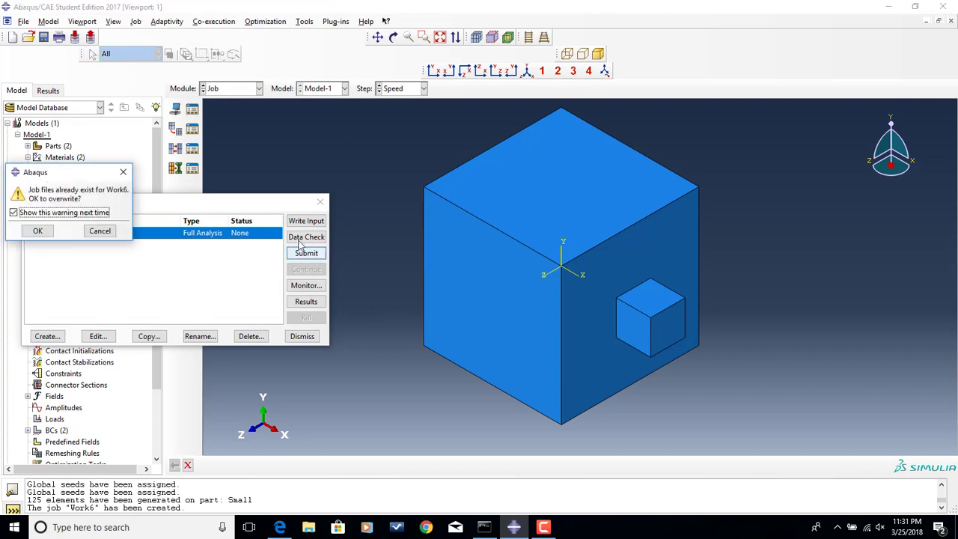
left_click(30, 233)
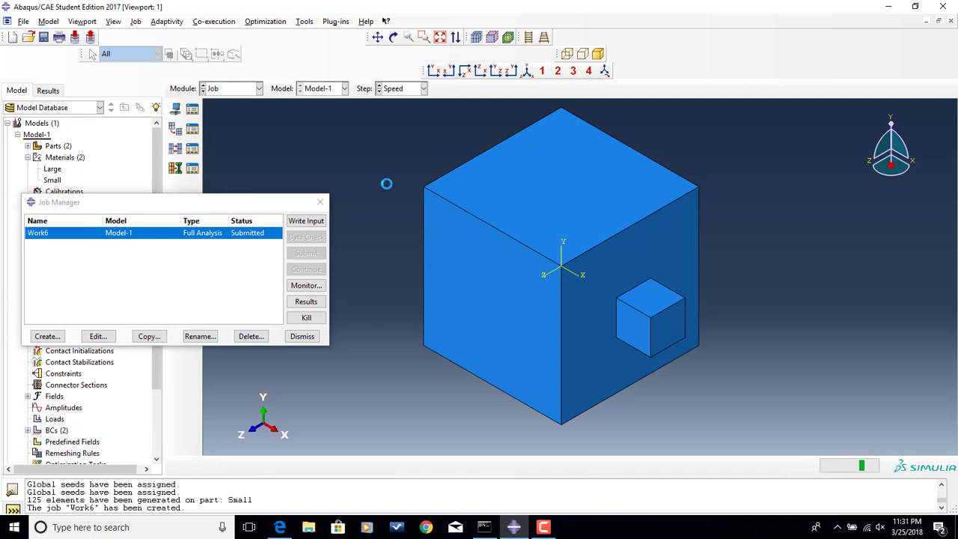
left_click(320, 287)
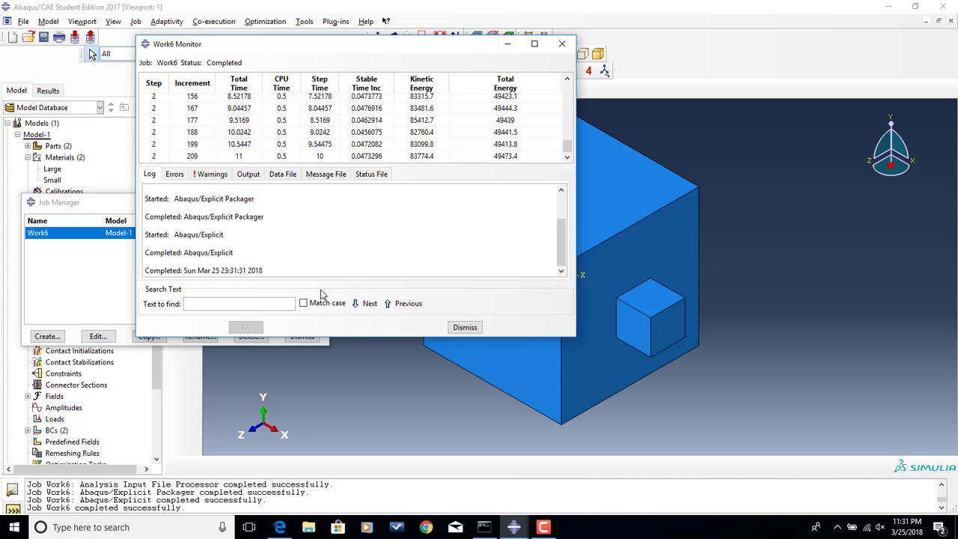
left_click(463, 330)
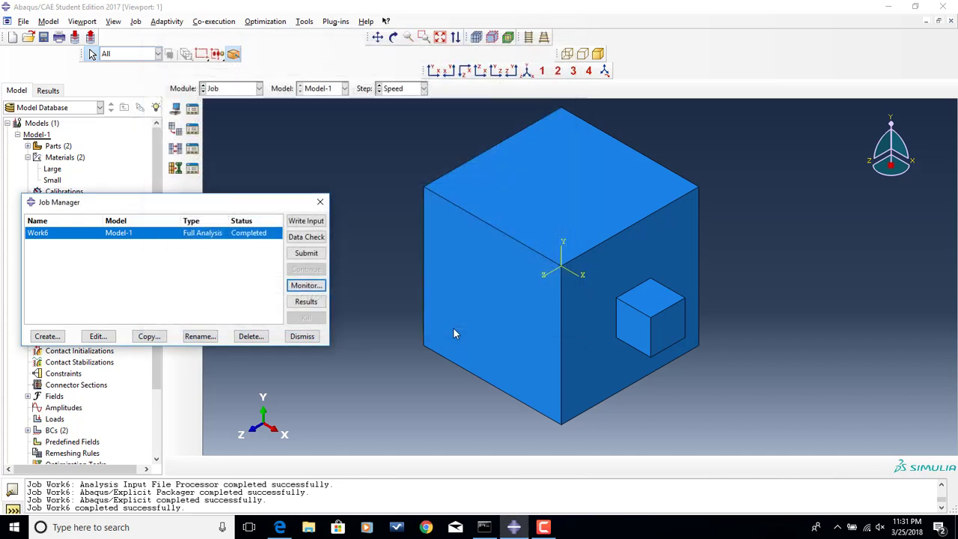
Open the Work6 results and plot the Mises stress contours on the deformed shape.
left_click(306, 302)
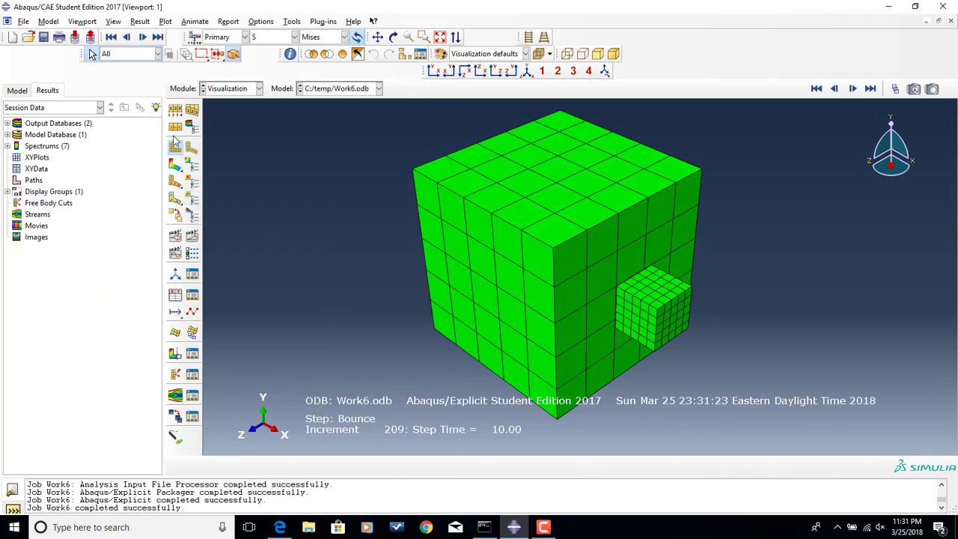
left_click(193, 147)
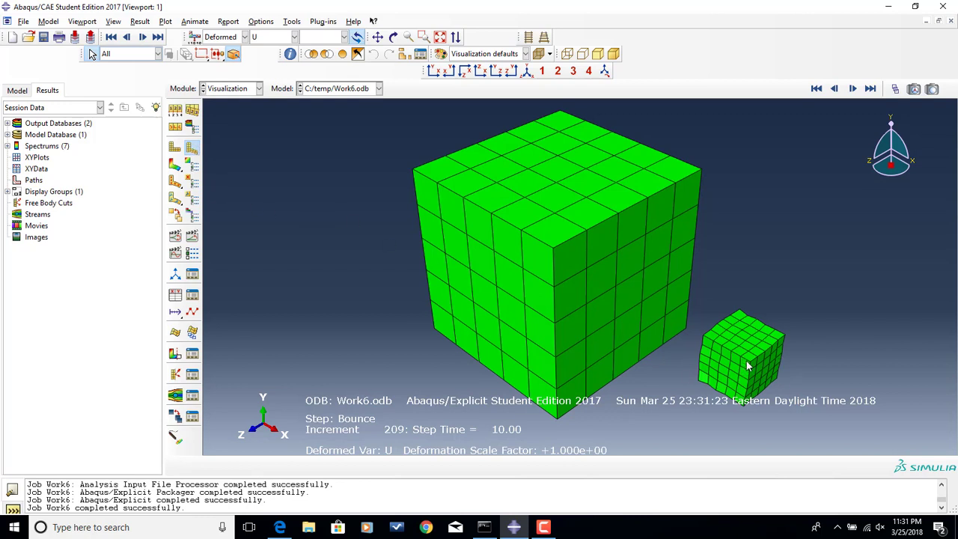
left_click(174, 165)
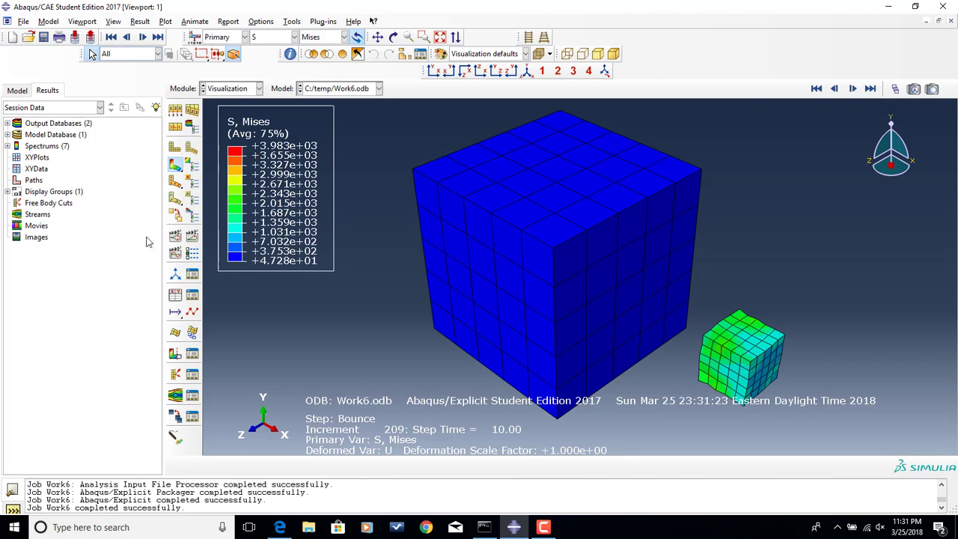
Play the scale factor animation of the impact in loop mode and switch the contoured variable to displacement U, Magnitude.
left_click(192, 255)
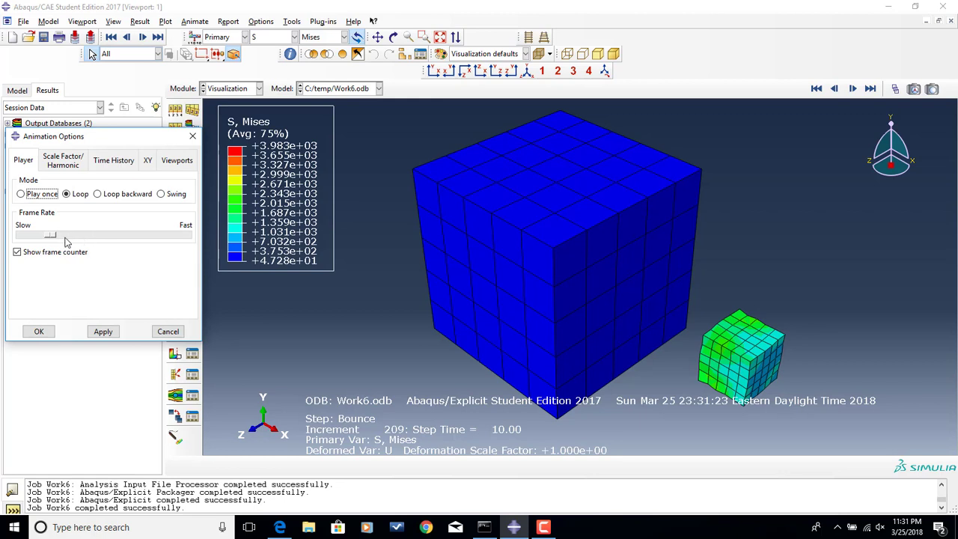
left_click(38, 331)
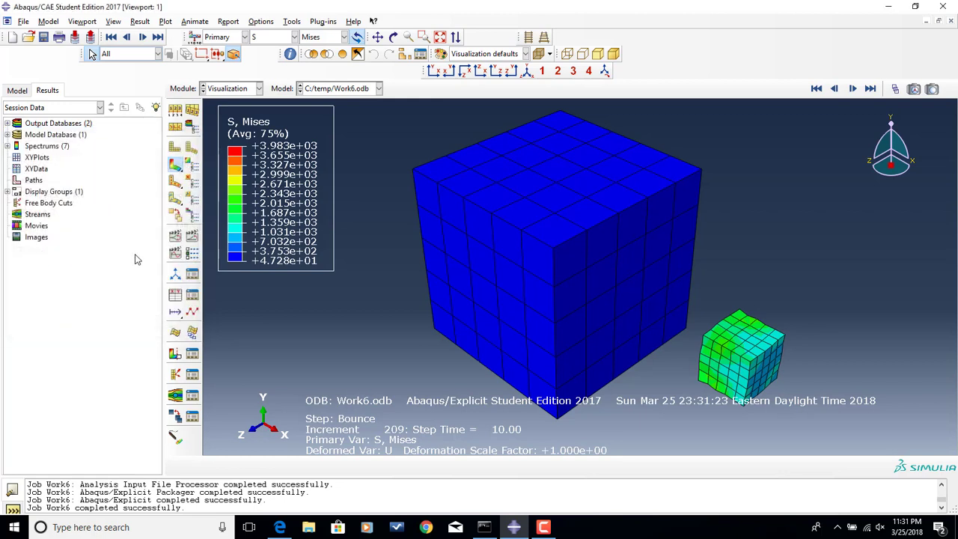
left_click(175, 235)
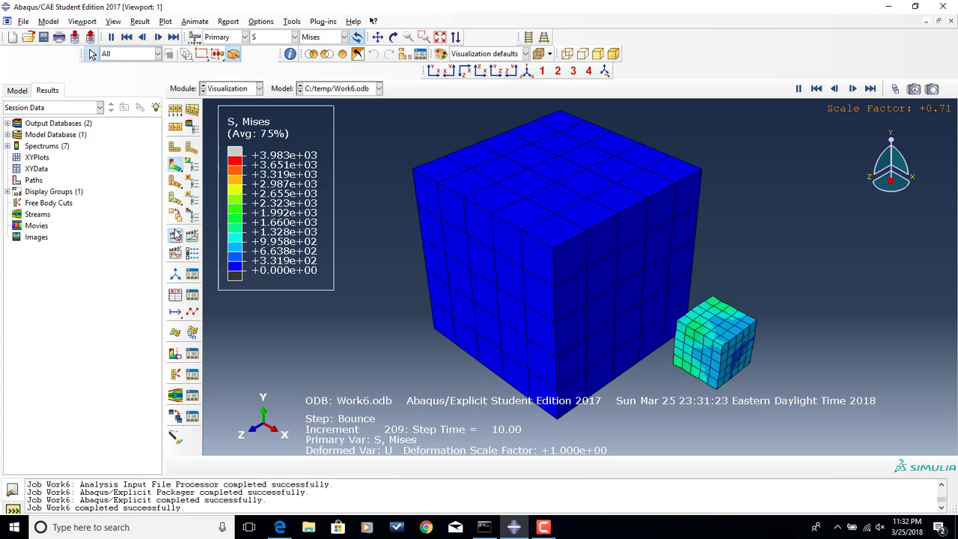
left_click(269, 36)
left_click(258, 95)
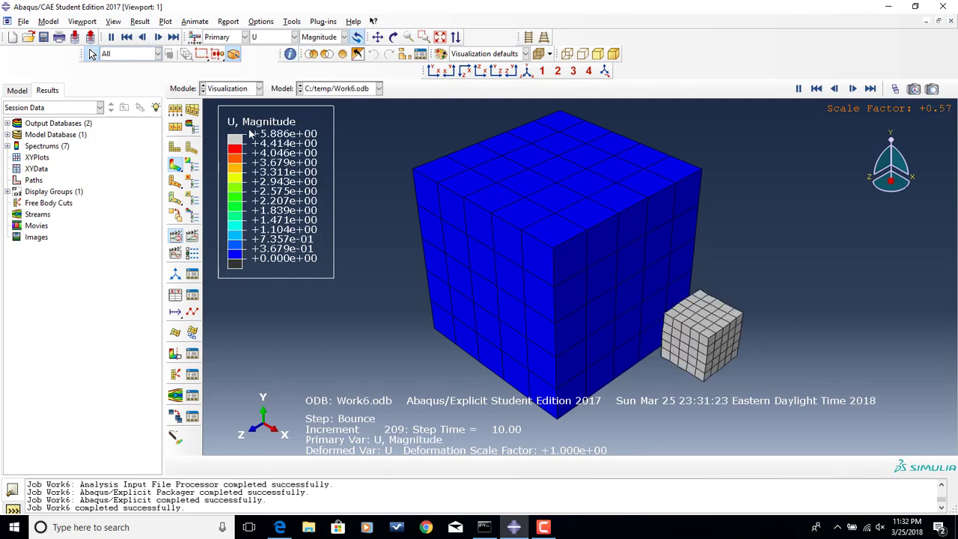